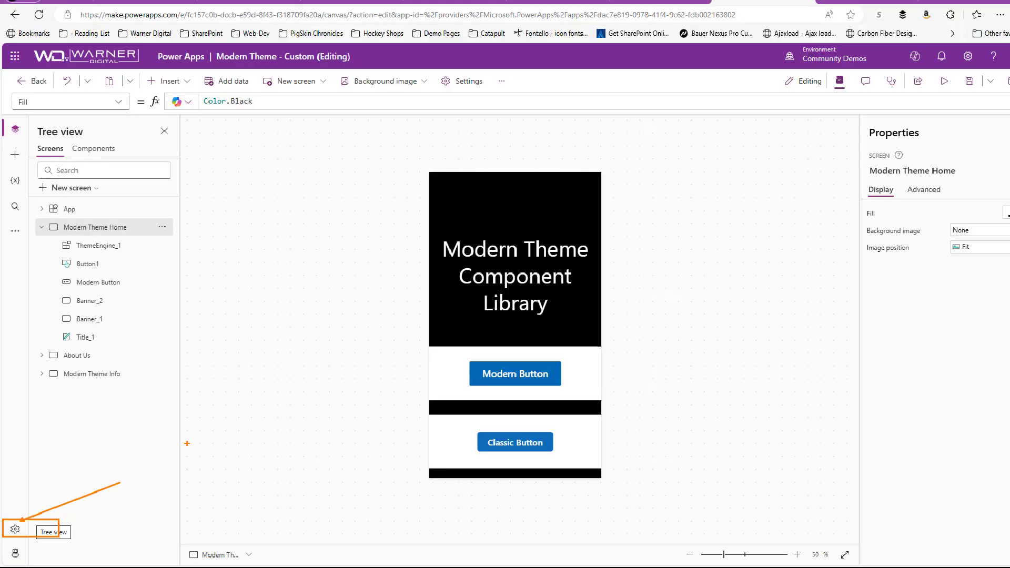
Step: Check the Modern controls and themes option in the app's update settings and close the settings
{"action": "left_click", "coordinate": [15, 530]}
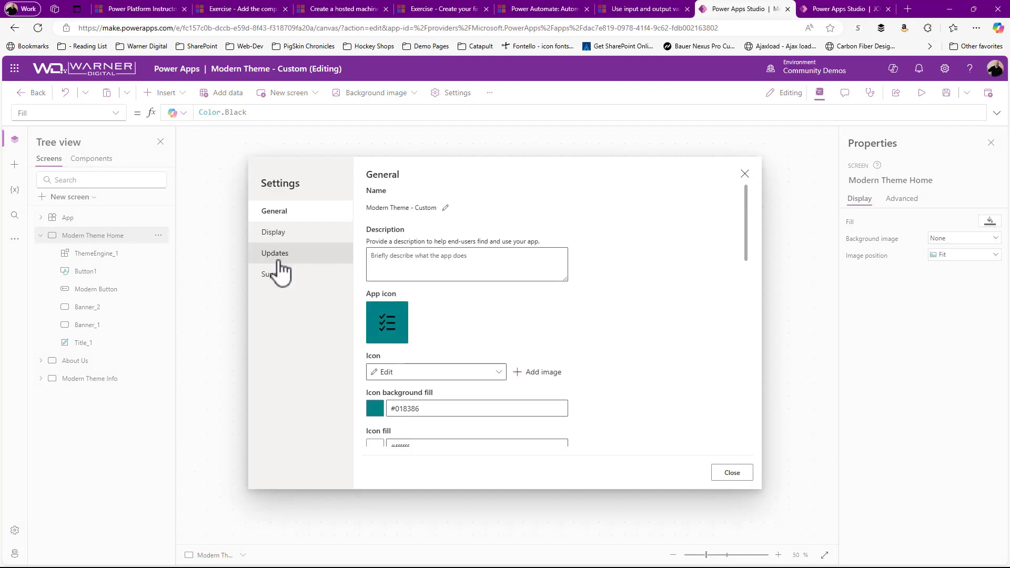
{"action": "left_click", "coordinate": [279, 258]}
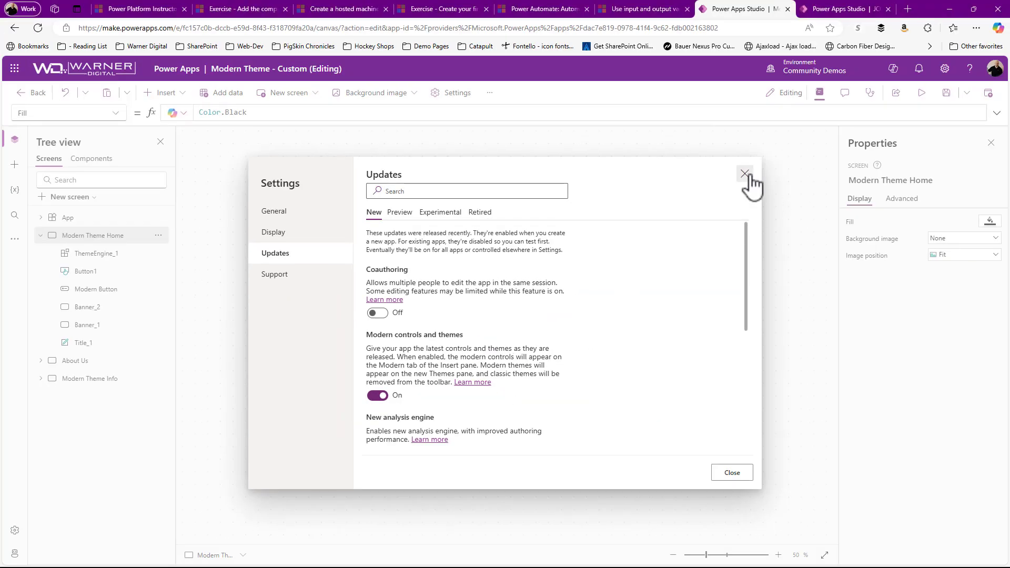
{"action": "left_click", "coordinate": [752, 179]}
Step: Show the app's themes and look through the available custom and built-in ones
{"action": "left_click", "coordinate": [14, 239]}
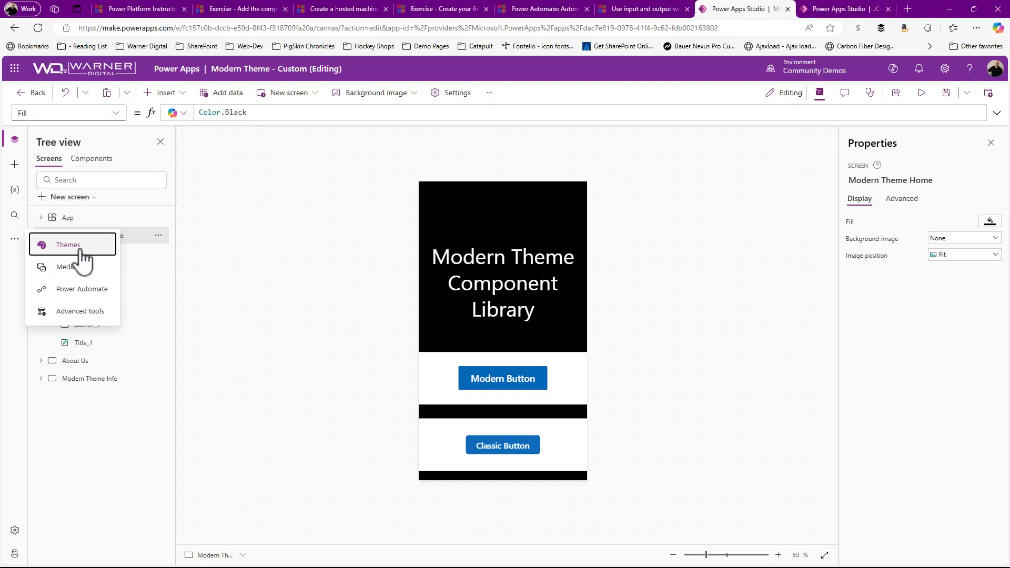
{"action": "left_click", "coordinate": [133, 247]}
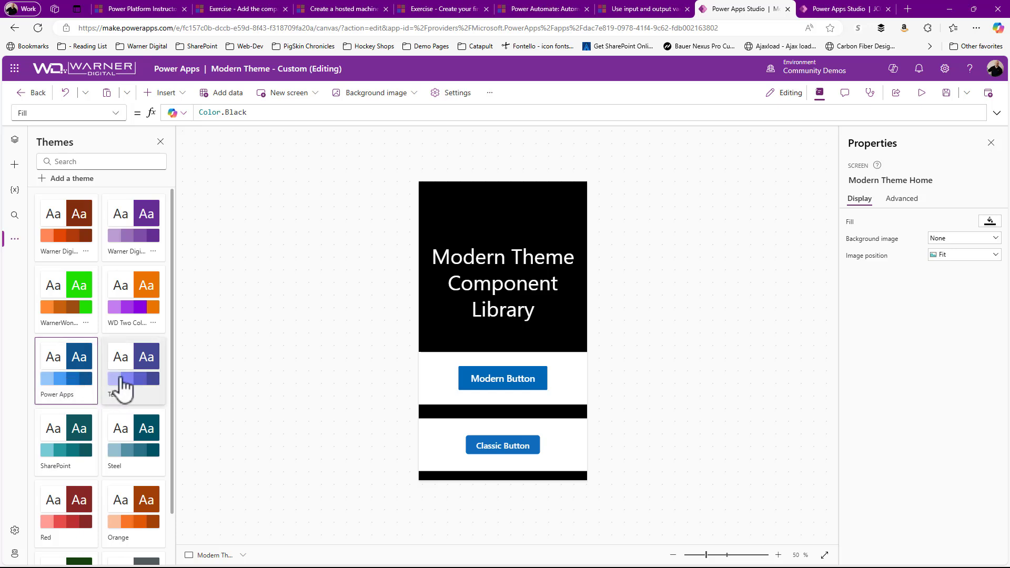
{"action": "scroll", "coordinate": [135, 432], "scroll_direction": "down", "scroll_amount": 2}
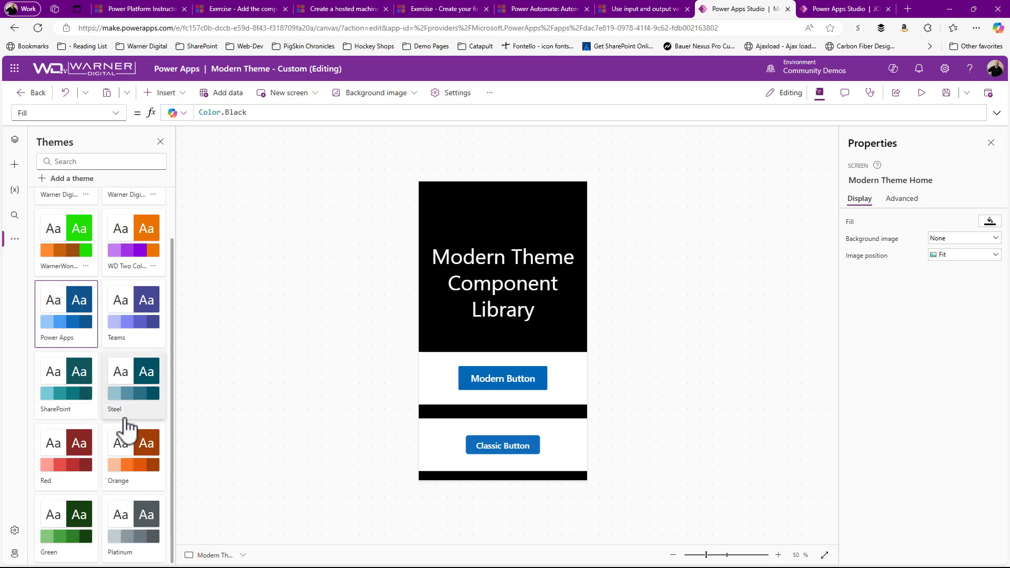
{"action": "scroll", "coordinate": [124, 428], "scroll_direction": "up", "scroll_amount": 2}
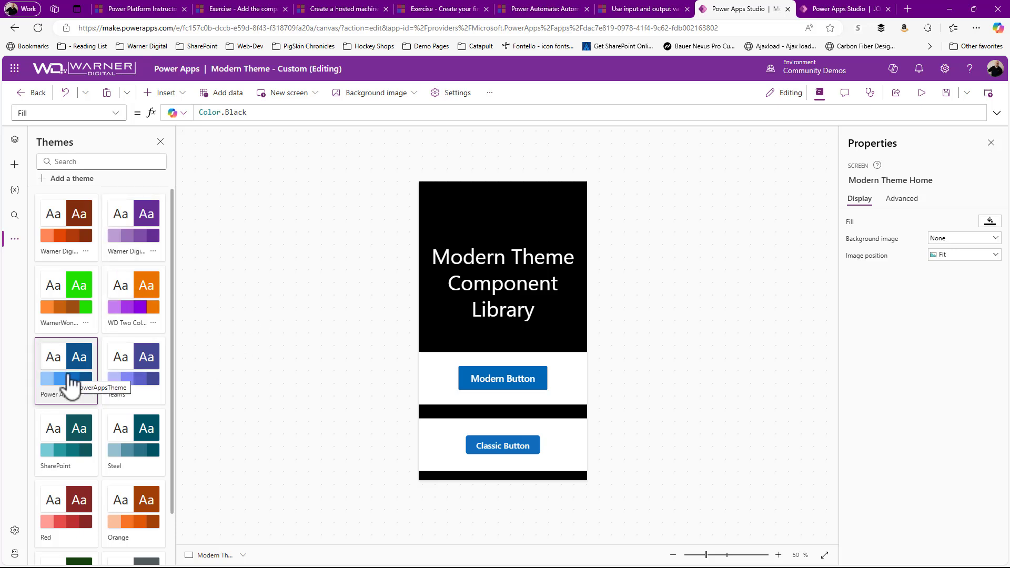
Step: Apply the Teams theme to the app to compare its effect on the modern and classic buttons
{"action": "left_click", "coordinate": [129, 384]}
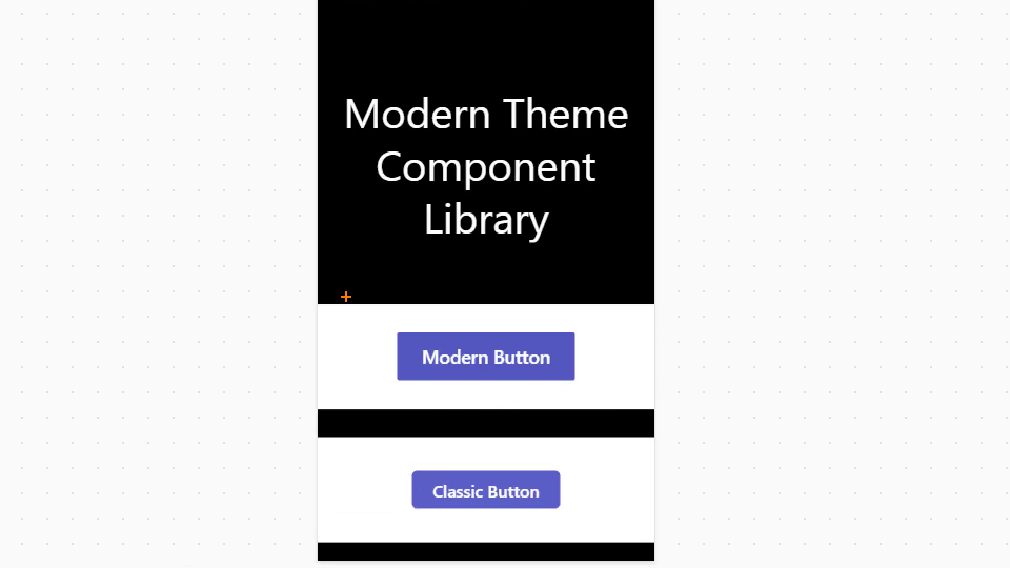
{"action": "left_click_drag", "start_coordinate": [346, 296], "coordinate": [663, 562]}
{"action": "left_click_drag", "start_coordinate": [567, 480], "coordinate": [626, 444]}
{"action": "left_click_drag", "start_coordinate": [581, 361], "coordinate": [723, 295]}
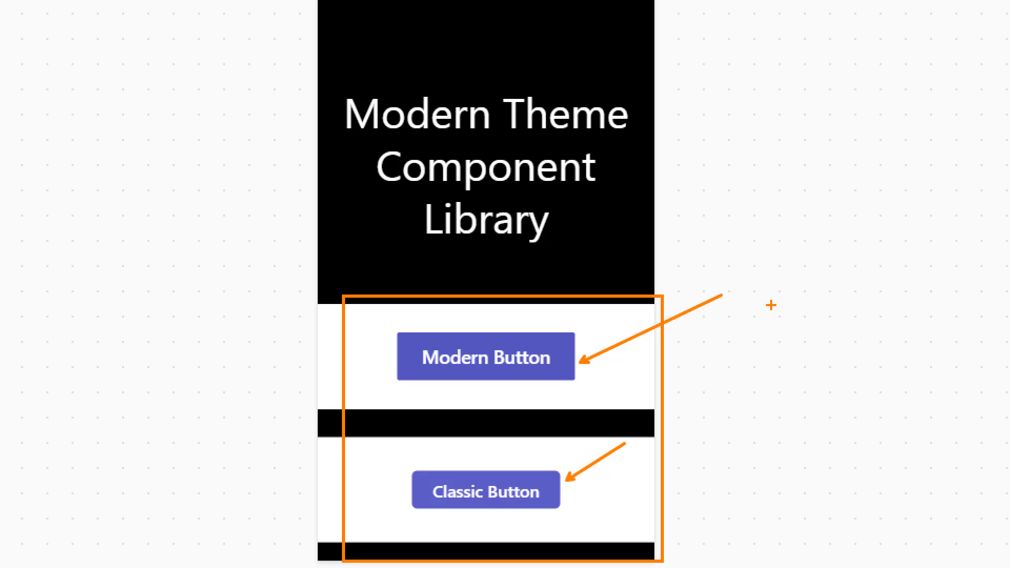
Step: Try the Steel, SharePoint, Red and Orange themes on the app and return to the Power Apps theme
{"action": "left_click", "coordinate": [137, 443]}
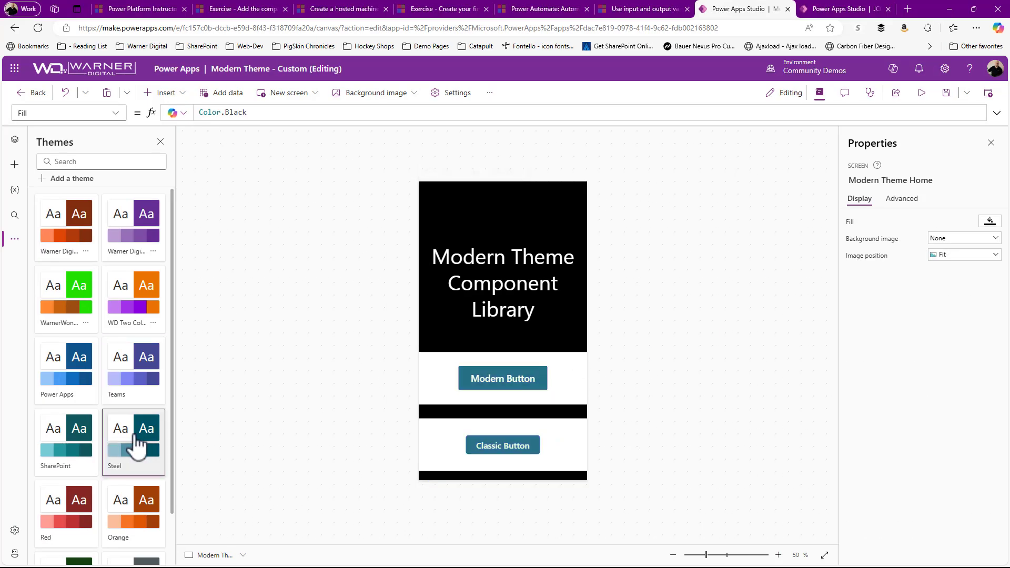
{"action": "left_click", "coordinate": [68, 451]}
{"action": "left_click", "coordinate": [80, 510]}
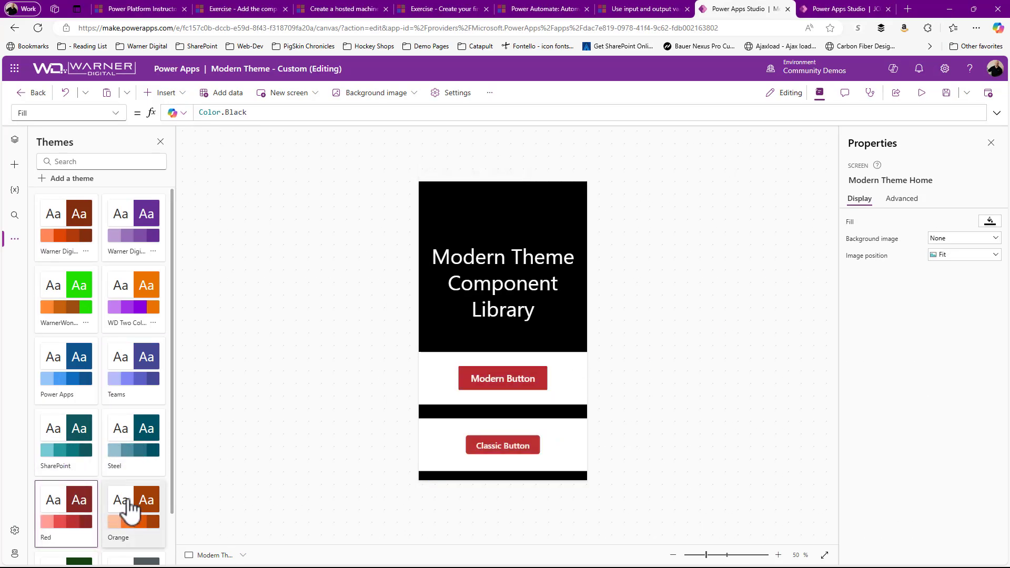
{"action": "left_click", "coordinate": [130, 509]}
{"action": "left_click", "coordinate": [111, 450]}
{"action": "left_click", "coordinate": [79, 435]}
{"action": "left_click", "coordinate": [74, 387]}
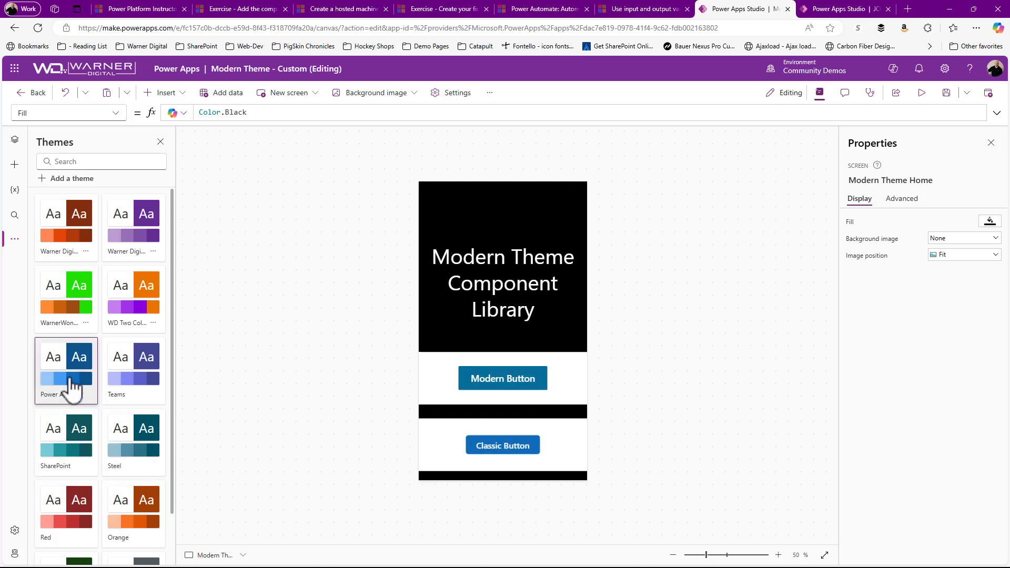
Step: Start a new custom theme and choose purple, hex 7d00d6, as its base color
{"action": "left_click", "coordinate": [69, 180]}
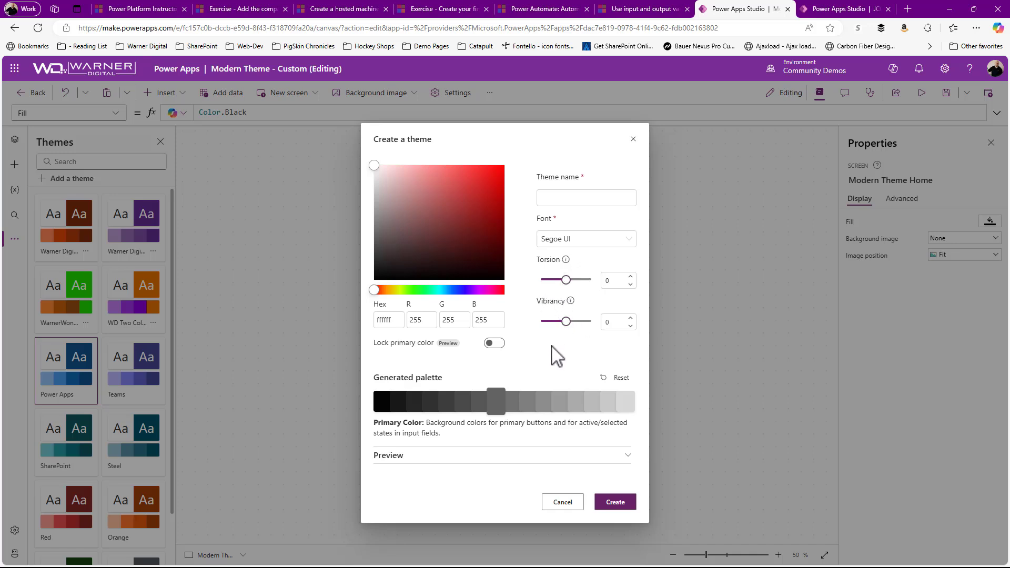
{"action": "mouse_move", "coordinate": [413, 223]}
{"action": "left_mouse_down"}
{"action": "mouse_move", "coordinate": [510, 197]}
{"action": "mouse_move", "coordinate": [492, 235]}
{"action": "left_mouse_up"}
{"action": "left_click_drag", "start_coordinate": [444, 289], "coordinate": [475, 290]}
{"action": "left_click_drag", "start_coordinate": [492, 234], "coordinate": [505, 184]}
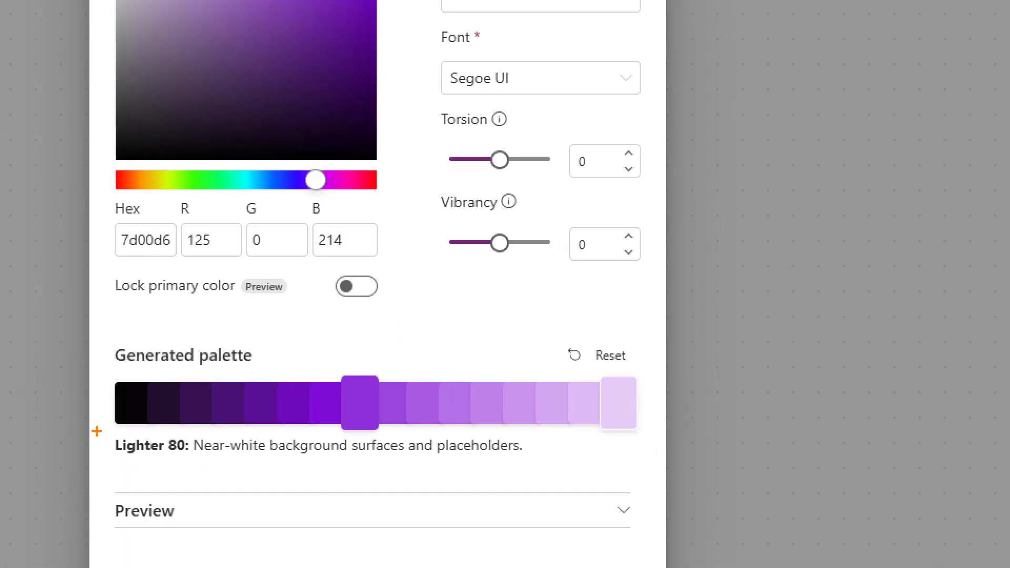
{"action": "left_click_drag", "start_coordinate": [97, 432], "coordinate": [613, 475]}
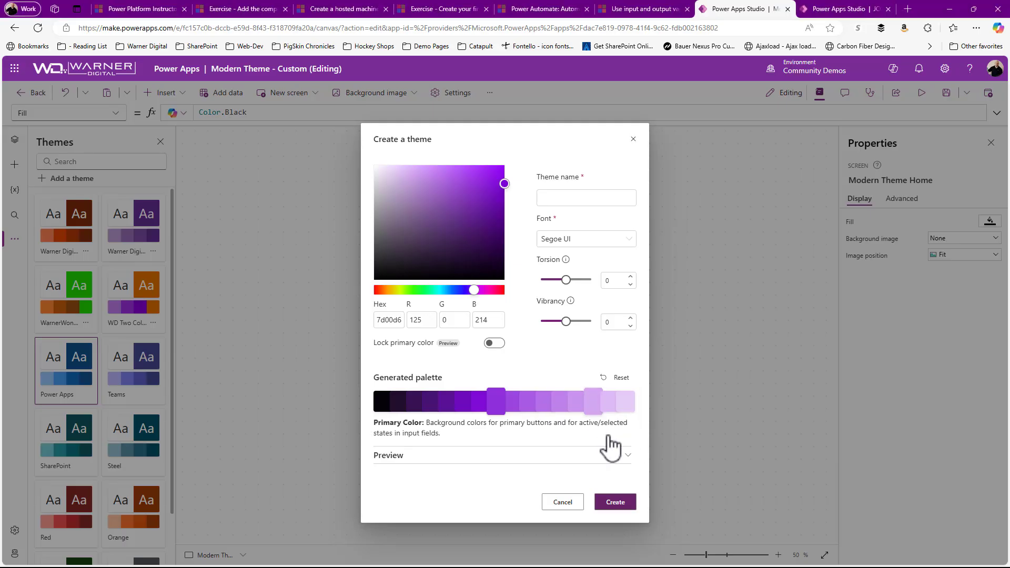
Step: Expand the theme preview and examine the sample controls alongside the generated palette
{"action": "left_click", "coordinate": [628, 456]}
{"action": "scroll", "coordinate": [610, 421], "scroll_direction": "down", "scroll_amount": 3}
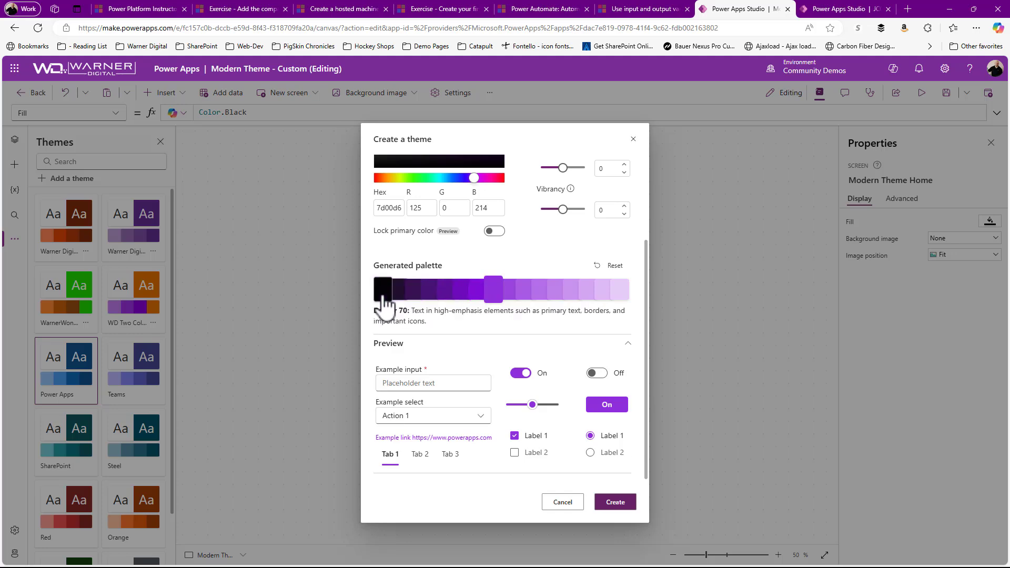
{"action": "scroll", "coordinate": [494, 295], "scroll_direction": "up", "scroll_amount": 2}
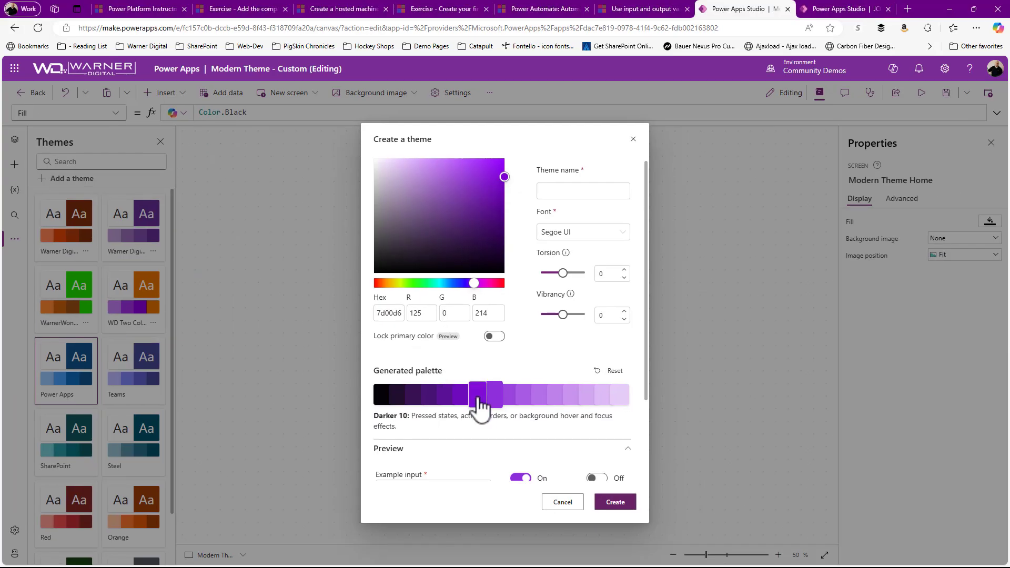
Step: Override the Darker 10 shade of the generated palette with orange, RGB 214, 137, 13
{"action": "left_click", "coordinate": [479, 402]}
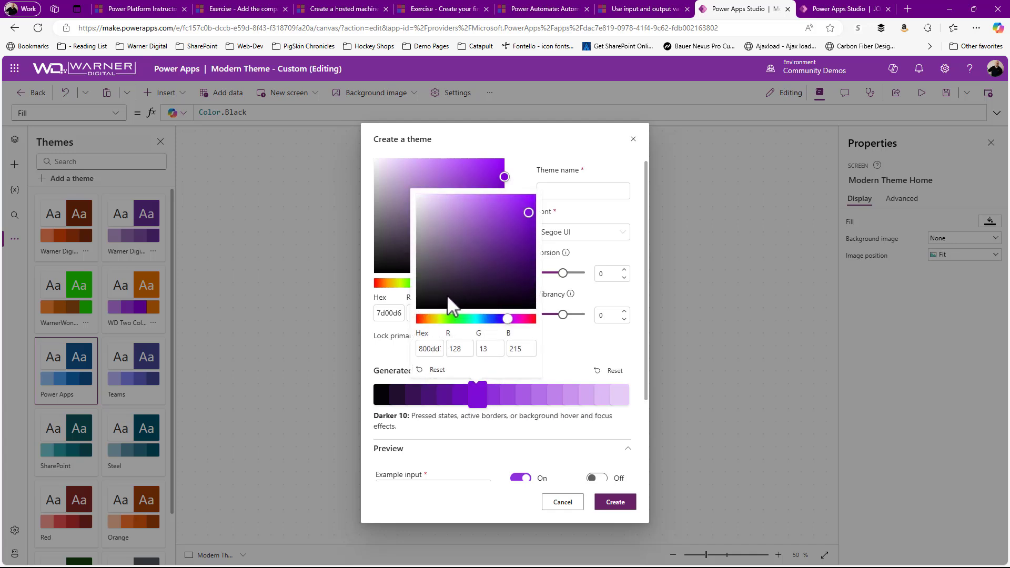
{"action": "left_click_drag", "start_coordinate": [447, 319], "coordinate": [428, 320]}
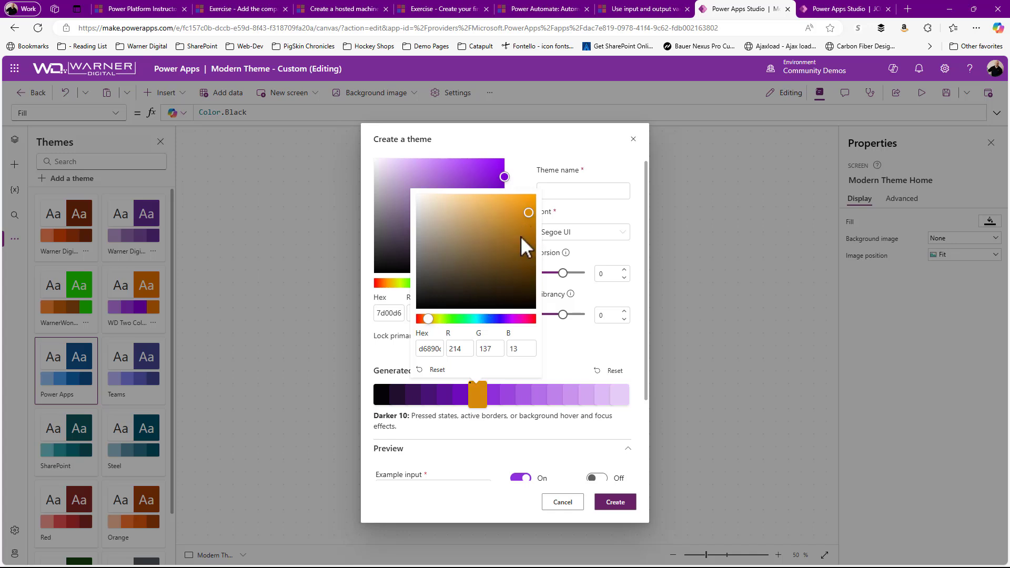
{"action": "left_click", "coordinate": [555, 370]}
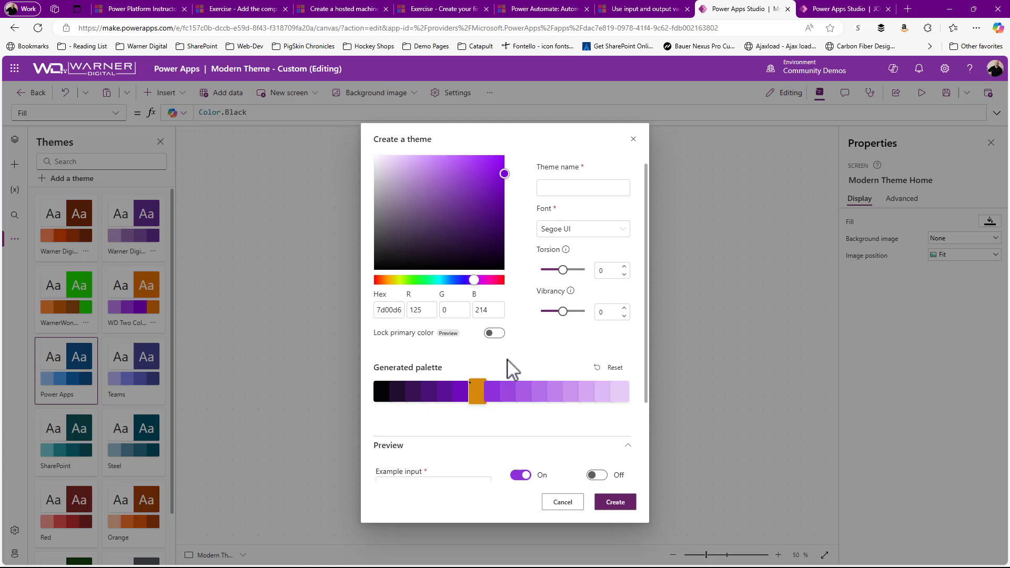
Step: Examine the preview for controls that use the Darker 10 shade and cancel creating the theme
{"action": "scroll", "coordinate": [513, 368], "scroll_direction": "down", "scroll_amount": 2}
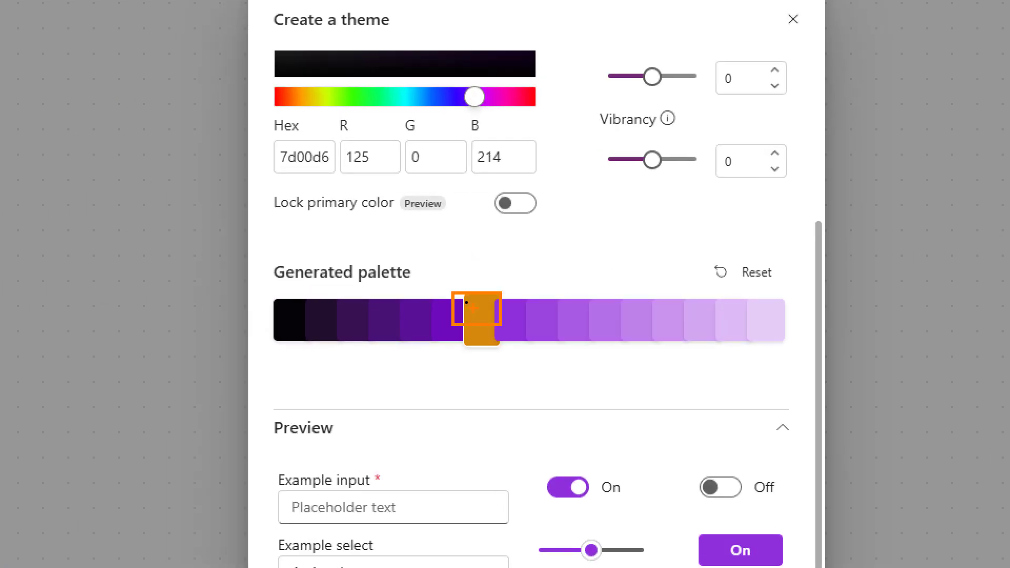
{"action": "left_click_drag", "start_coordinate": [474, 309], "coordinate": [551, 412]}
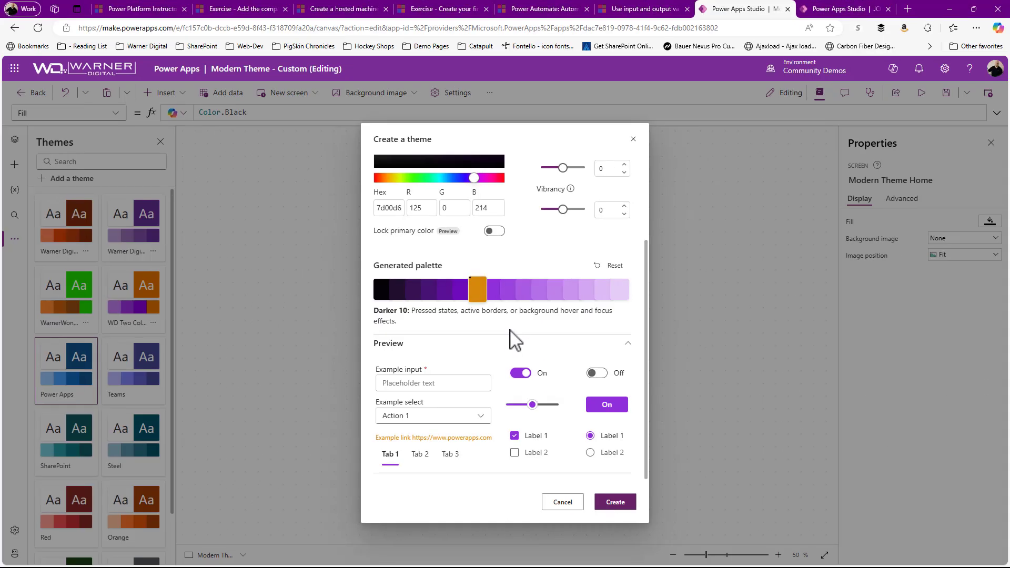
{"action": "scroll", "coordinate": [461, 271], "scroll_direction": "up", "scroll_amount": 3}
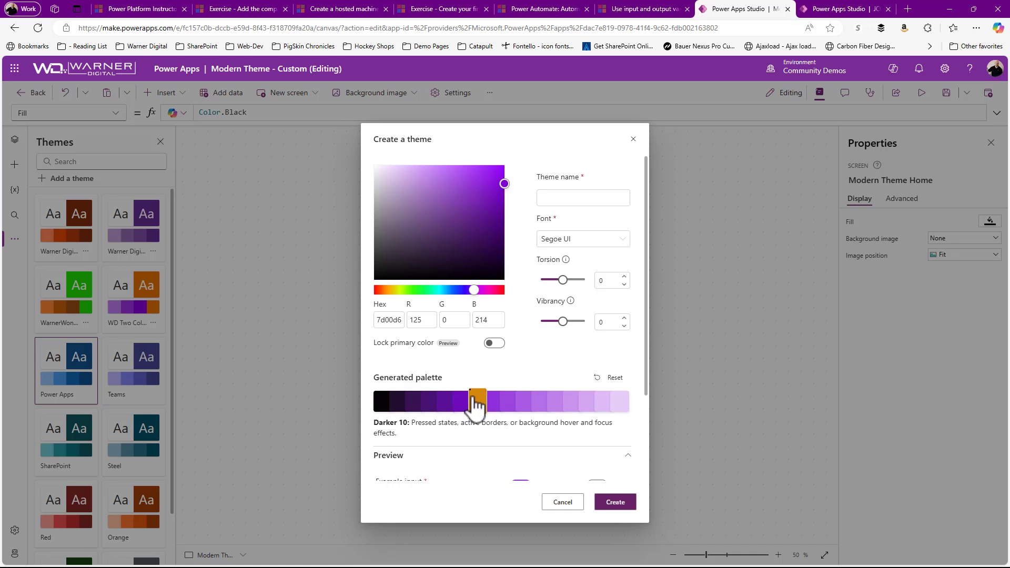
{"action": "mouse_move", "coordinate": [475, 404]}
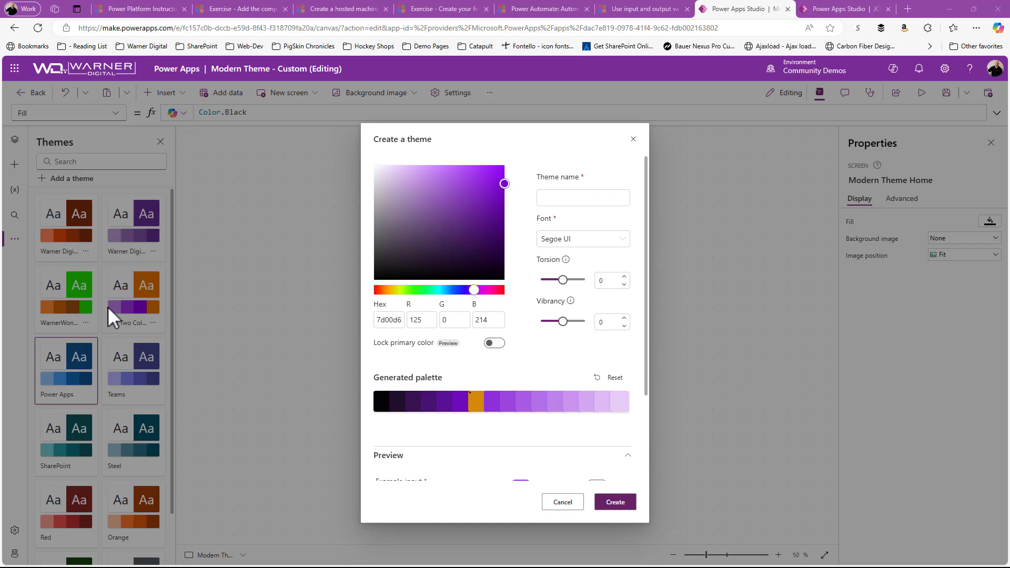
{"action": "left_click", "coordinate": [562, 504]}
Step: Show the Modern Theme Info screen and display the App object's Theme property
{"action": "left_click", "coordinate": [15, 139]}
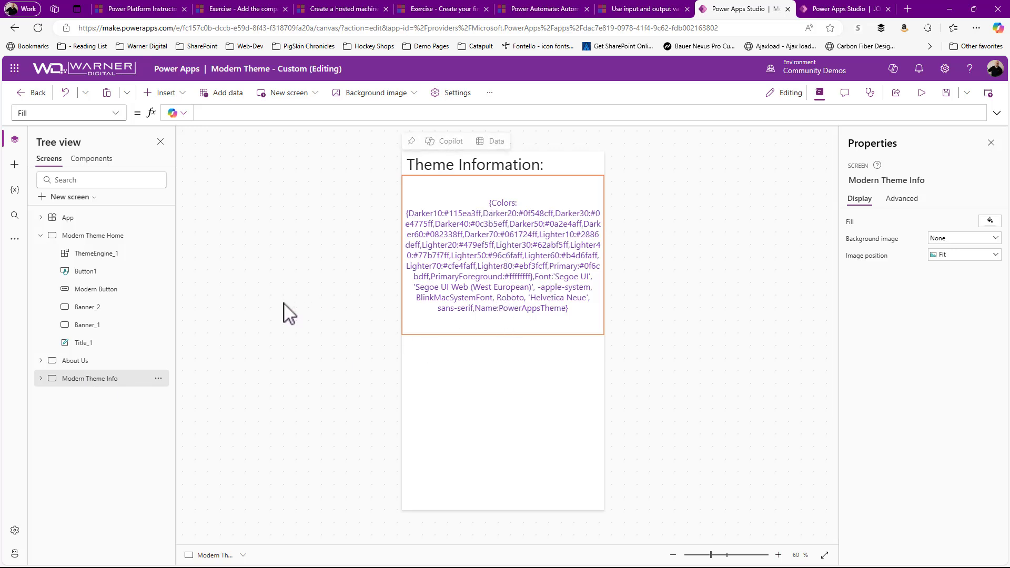
{"action": "left_click", "coordinate": [68, 220]}
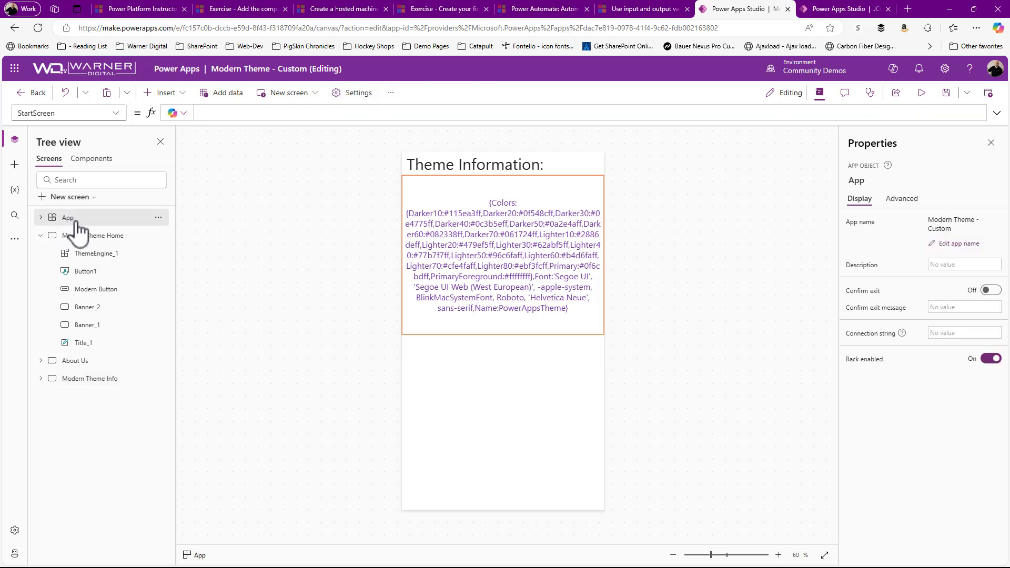
{"action": "left_click", "coordinate": [116, 113]}
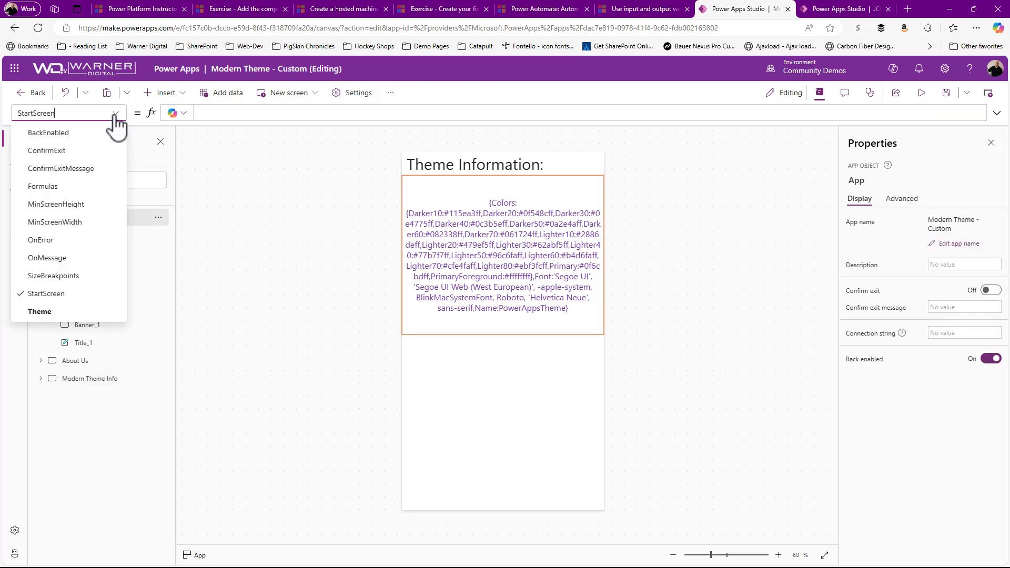
{"action": "left_click", "coordinate": [40, 313]}
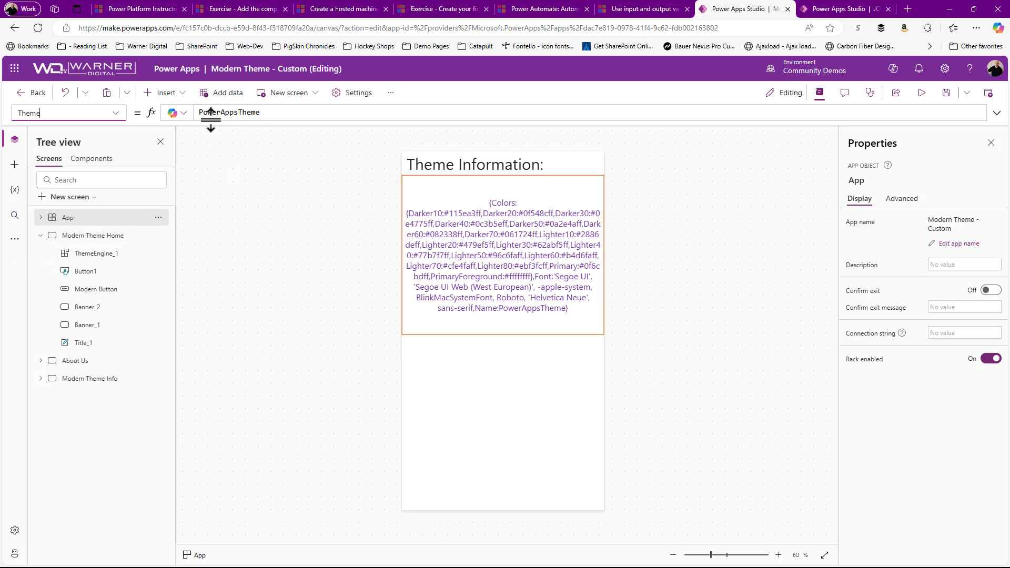
Step: Switch the app's theme first to Teams and finally to Warner Digital Purple, and review the listed theme values
{"action": "left_click", "coordinate": [15, 239]}
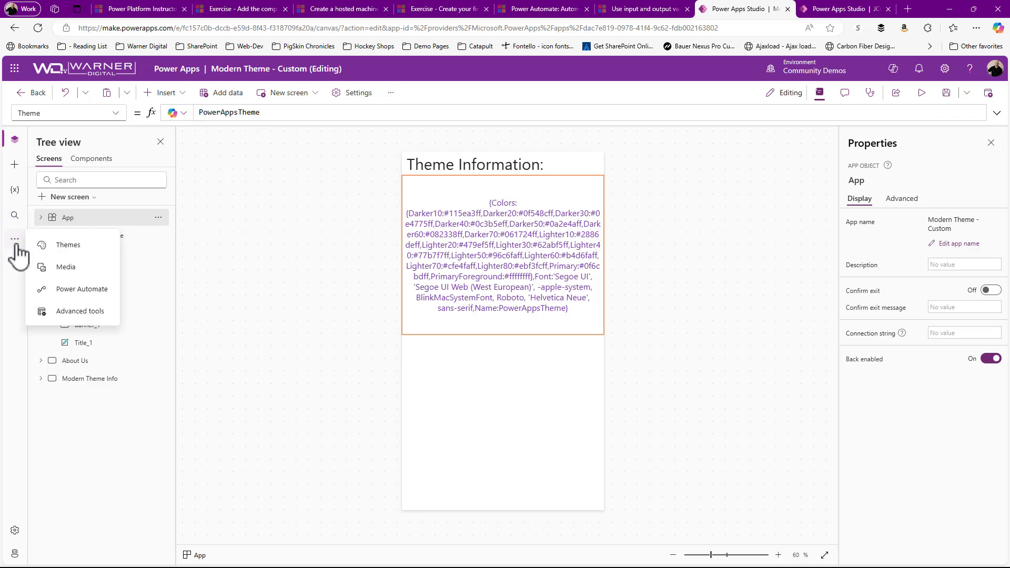
{"action": "left_click", "coordinate": [66, 243]}
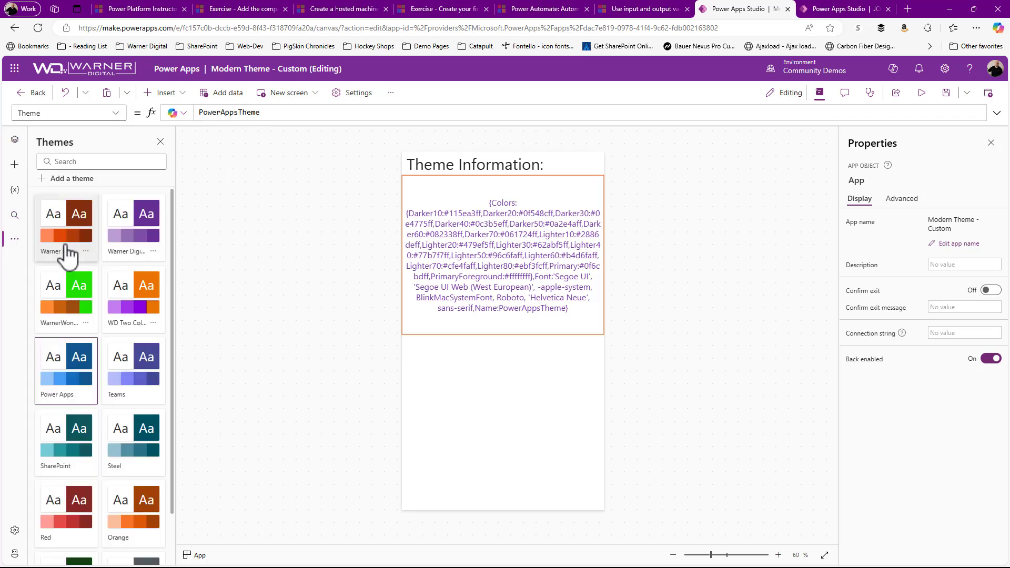
{"action": "left_click", "coordinate": [130, 396]}
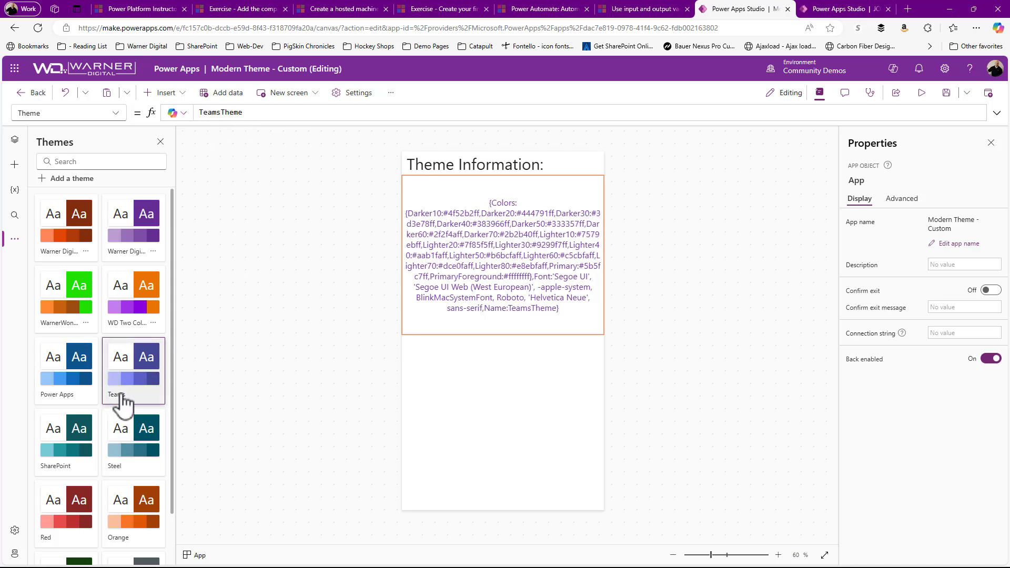
{"action": "left_click", "coordinate": [134, 247]}
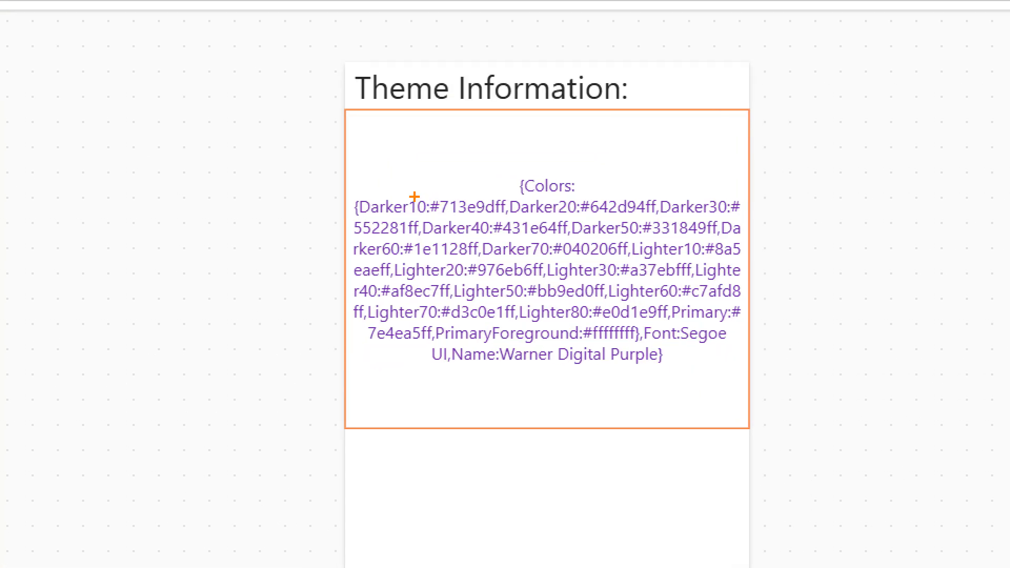
{"action": "left_click_drag", "start_coordinate": [415, 196], "coordinate": [448, 128]}
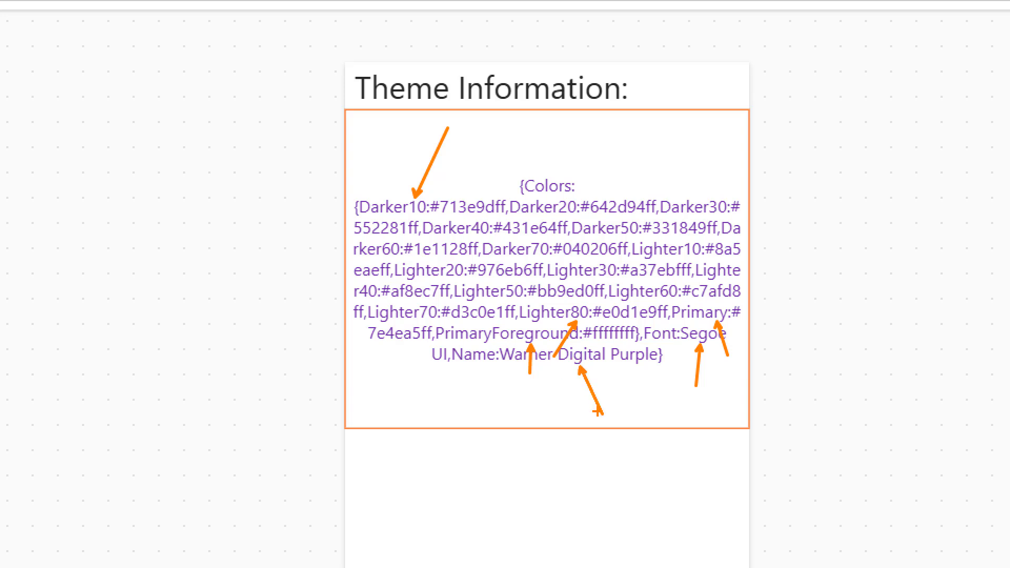
{"action": "key", "text": "Escape"}
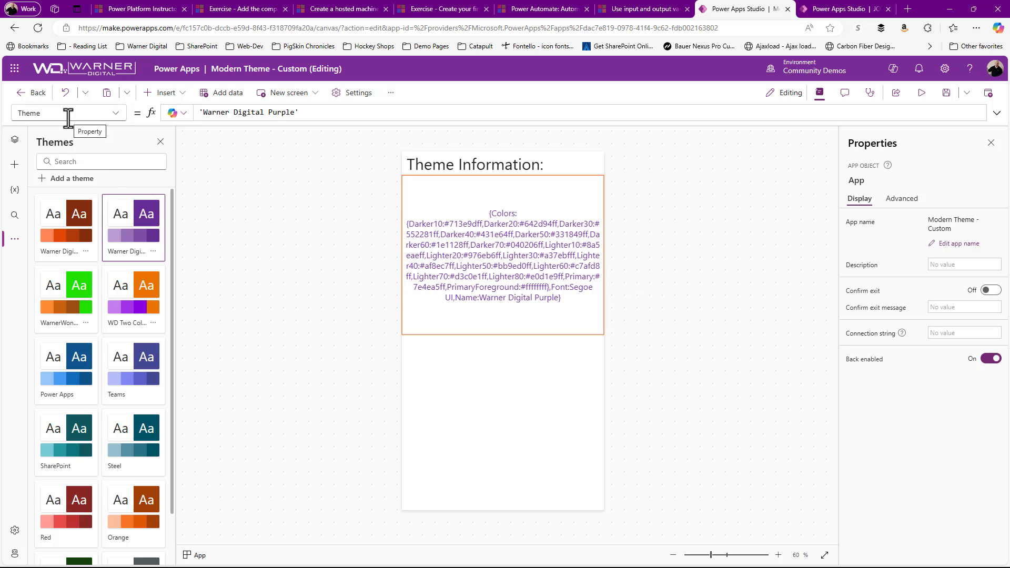
Step: Select the theme values label on the info screen and expand its Text formula to examine how it reads the theme
{"action": "left_click", "coordinate": [463, 255]}
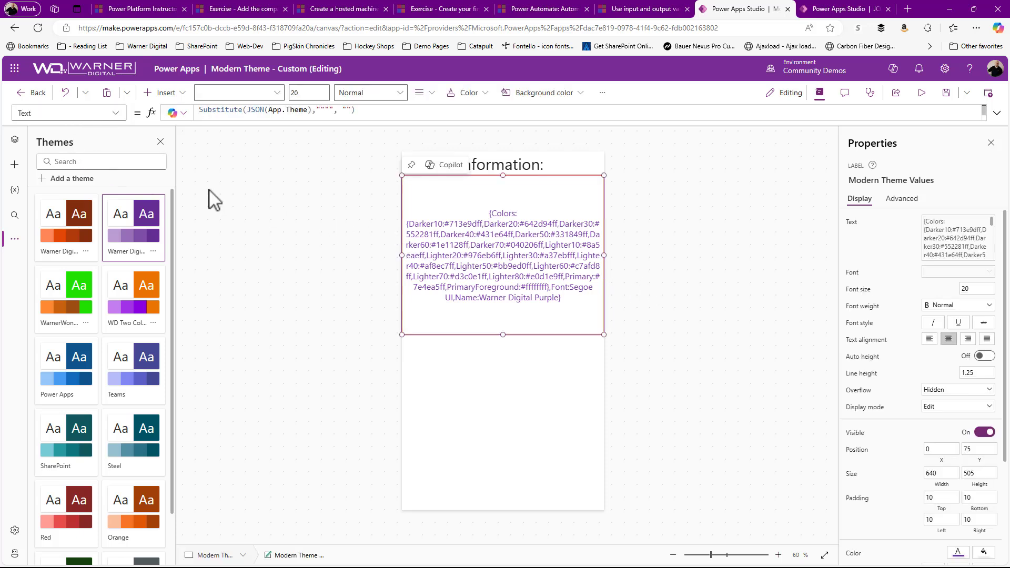
{"action": "left_click", "coordinate": [996, 113]}
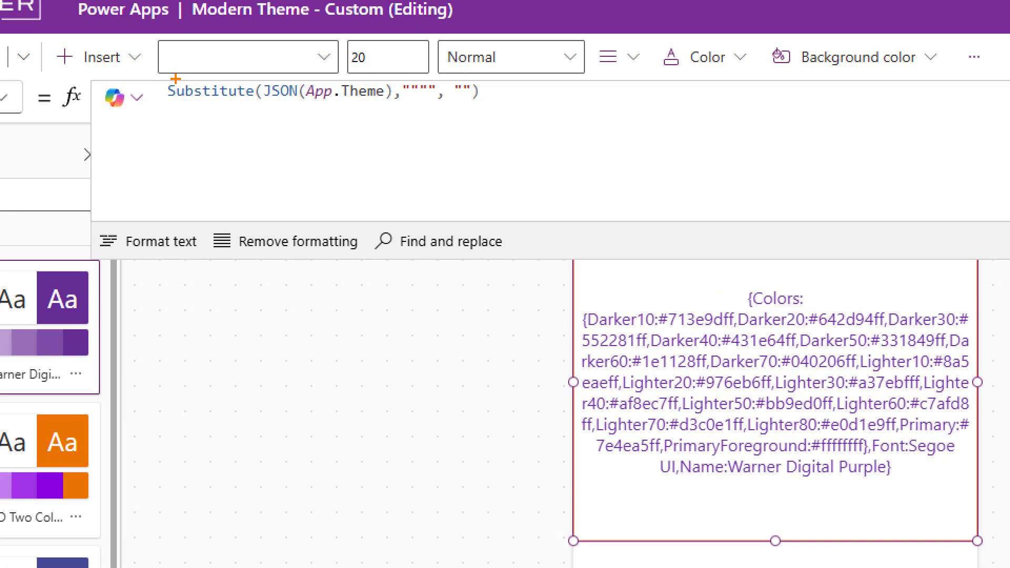
{"action": "mouse_move", "coordinate": [149, 68]}
{"action": "left_mouse_down"}
{"action": "mouse_move", "coordinate": [404, 126]}
{"action": "mouse_move", "coordinate": [588, 130]}
{"action": "left_mouse_up"}
{"action": "left_click_drag", "start_coordinate": [354, 101], "coordinate": [383, 201]}
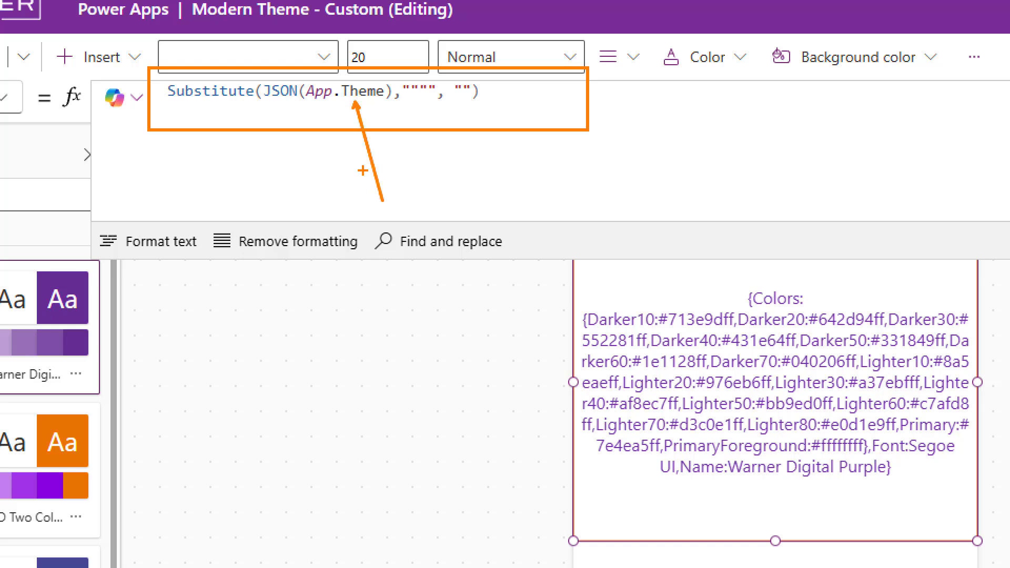
Step: Switch the app's theme to Warner Digital Orange and finally to WD Two Color, and collapse the label's expanded formula
{"action": "left_click_drag", "start_coordinate": [322, 118], "coordinate": [342, 213]}
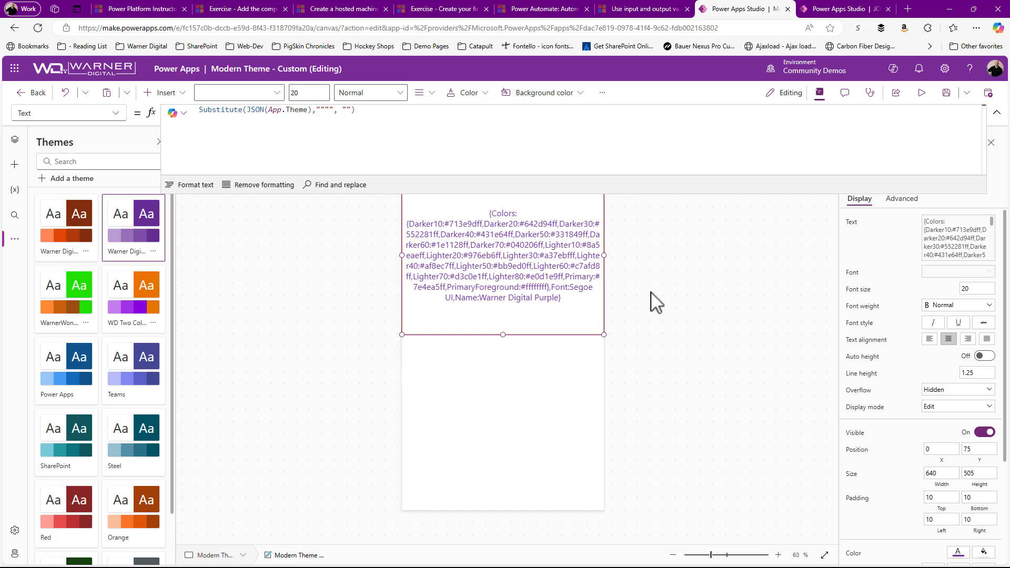
{"action": "left_click", "coordinate": [94, 232]}
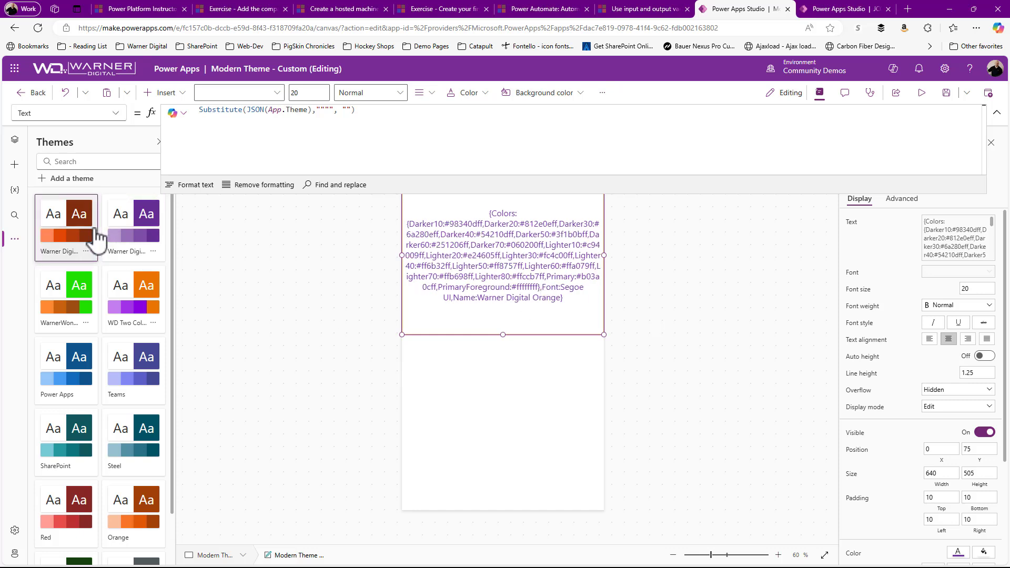
{"action": "left_click", "coordinate": [121, 303]}
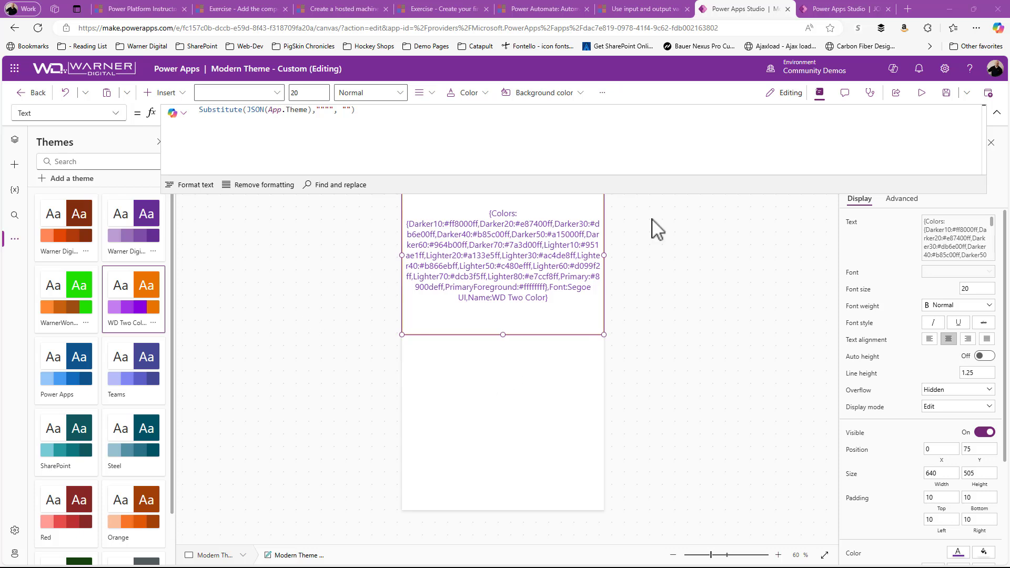
{"action": "left_click", "coordinate": [997, 112]}
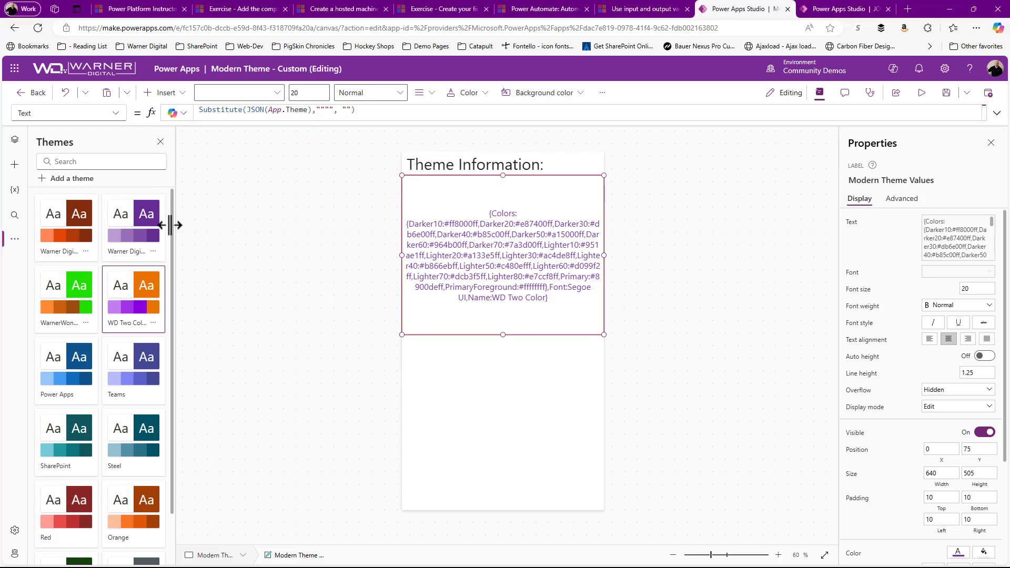
Step: Show the Modern Theme Home screen and display the list of themes
{"action": "left_click", "coordinate": [14, 139]}
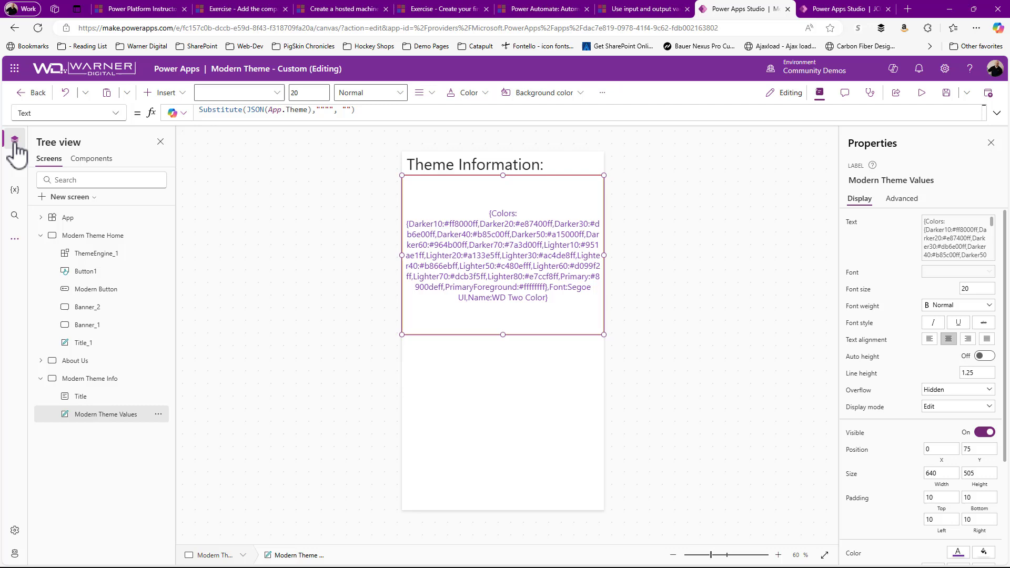
{"action": "left_click", "coordinate": [68, 236]}
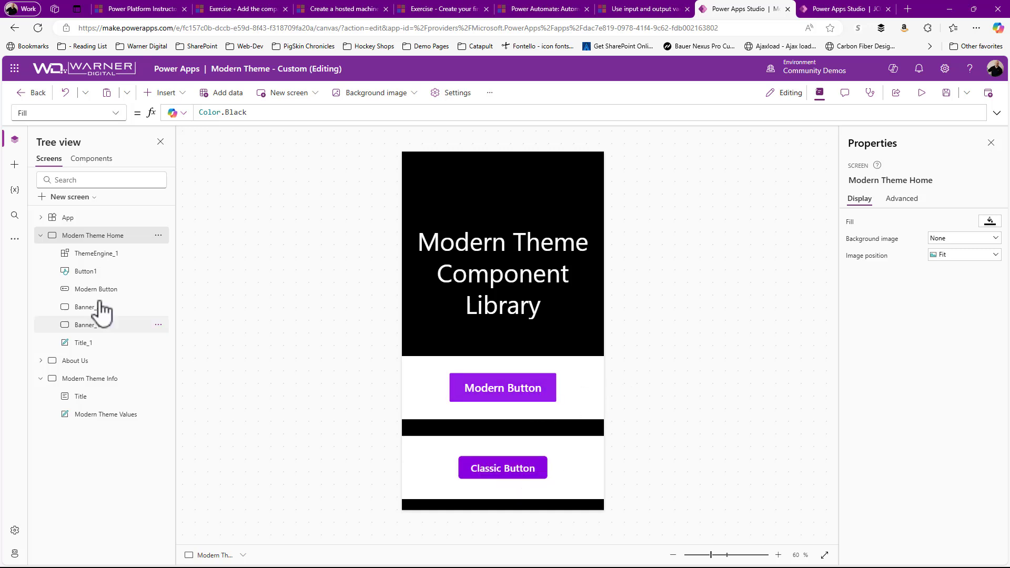
{"action": "left_click", "coordinate": [15, 240]}
{"action": "left_click", "coordinate": [48, 243]}
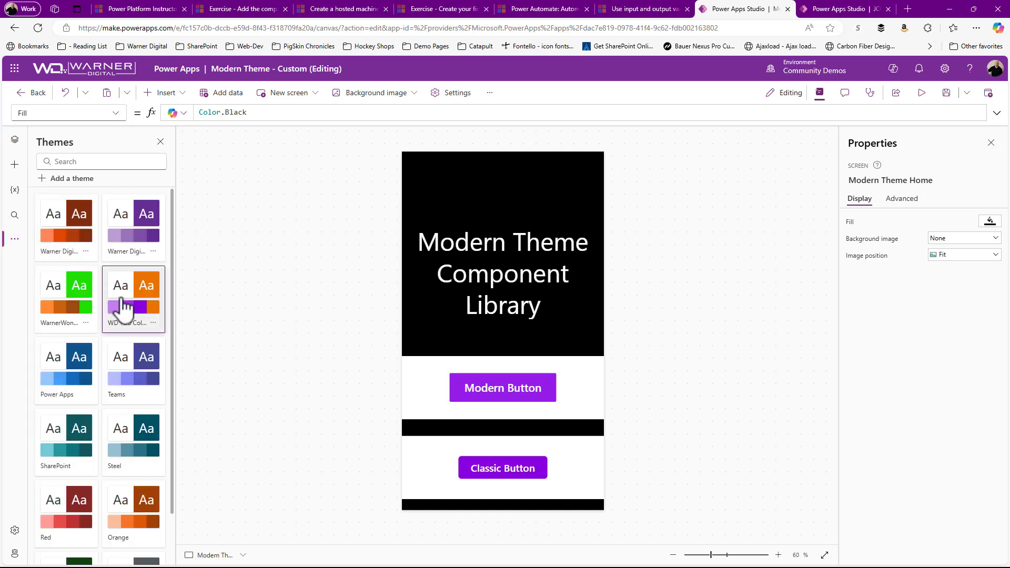
Step: Open the WD Two Color theme for editing, examine how its colors look in the control preview, and cancel without changes
{"action": "left_click", "coordinate": [153, 322]}
{"action": "left_click", "coordinate": [167, 340]}
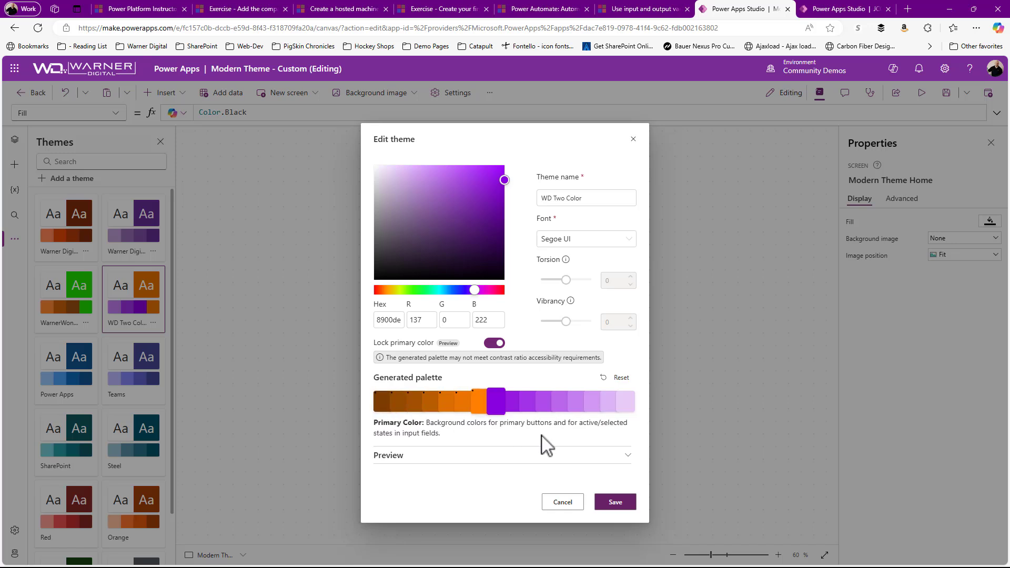
{"action": "left_click", "coordinate": [621, 456]}
{"action": "scroll", "coordinate": [582, 409], "scroll_direction": "down", "scroll_amount": 3}
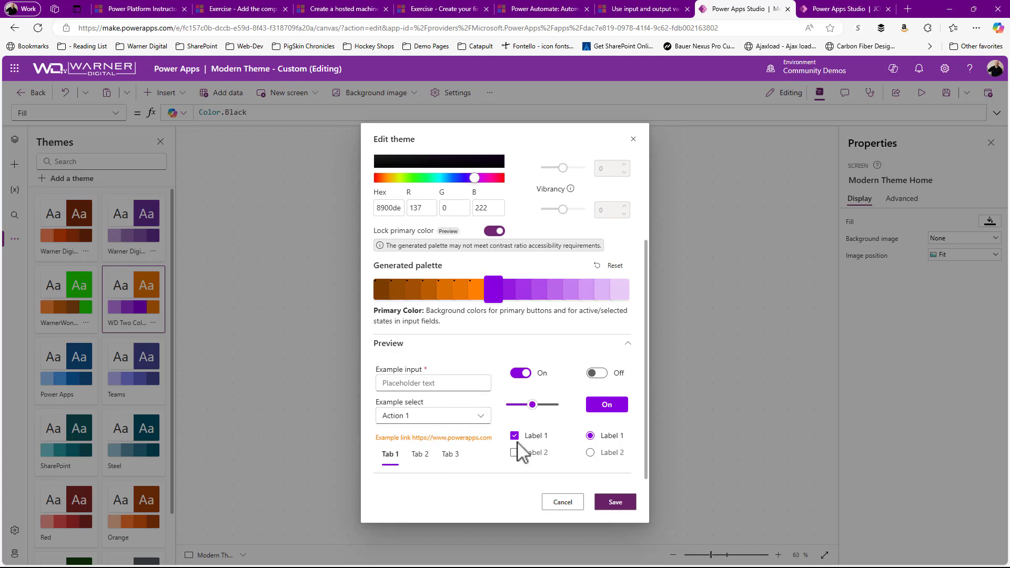
{"action": "left_click", "coordinate": [562, 503]}
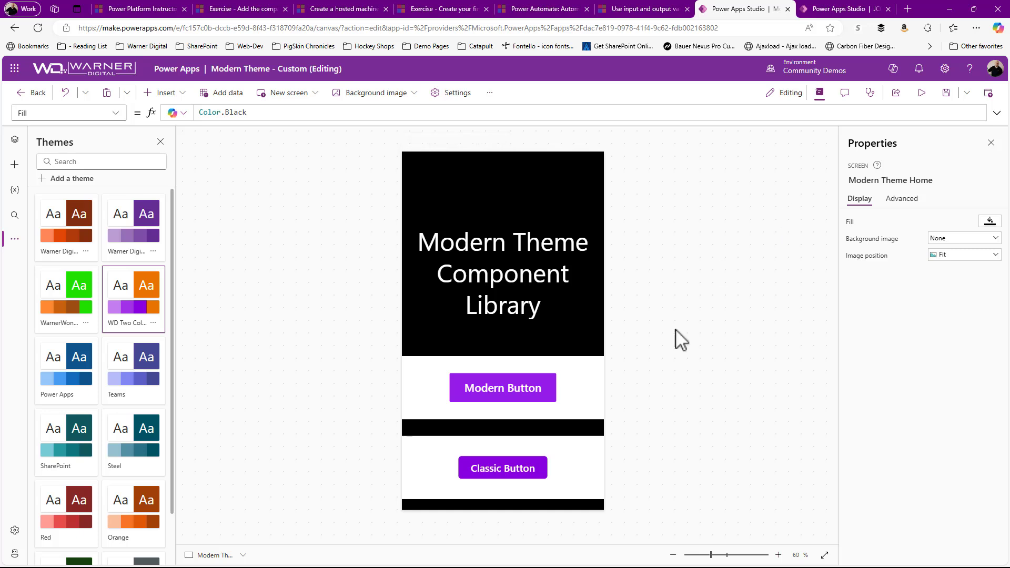
Step: Preview the running app on the Modern Theme Home screen and return to editing
{"action": "left_click", "coordinate": [922, 93]}
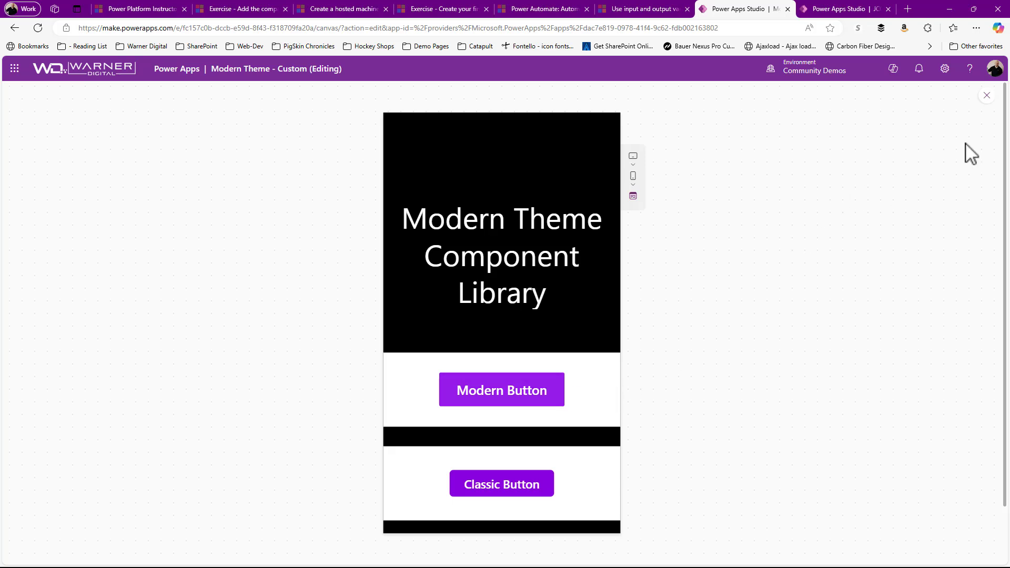
{"action": "left_click", "coordinate": [987, 96]}
{"action": "left_click", "coordinate": [634, 383]}
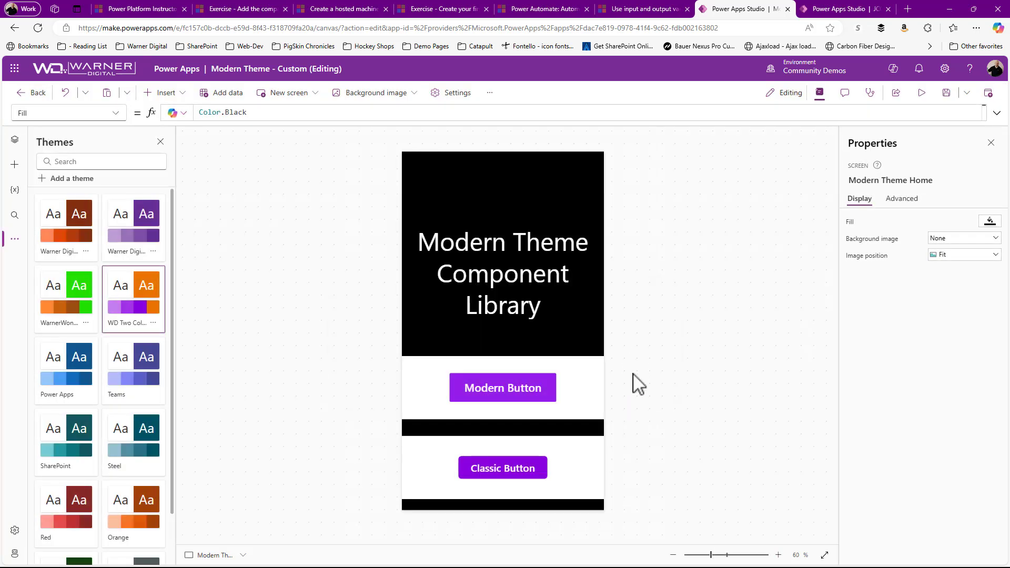
Step: Select the classic button and display its HoverFill formula to examine how it references a theme color
{"action": "left_click", "coordinate": [469, 471]}
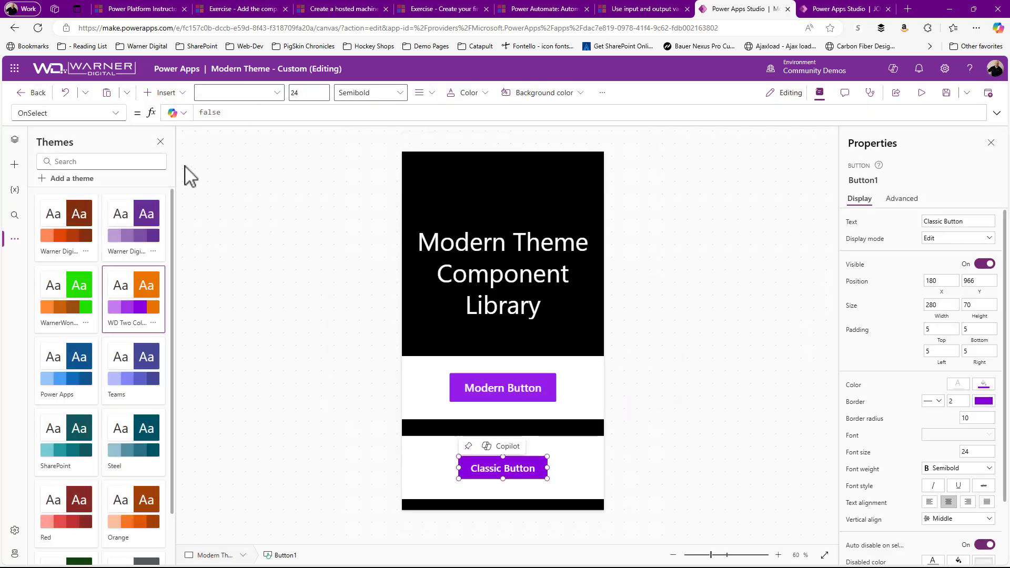
{"action": "left_click", "coordinate": [115, 114]}
{"action": "scroll", "coordinate": [87, 349], "scroll_direction": "down", "scroll_amount": 4}
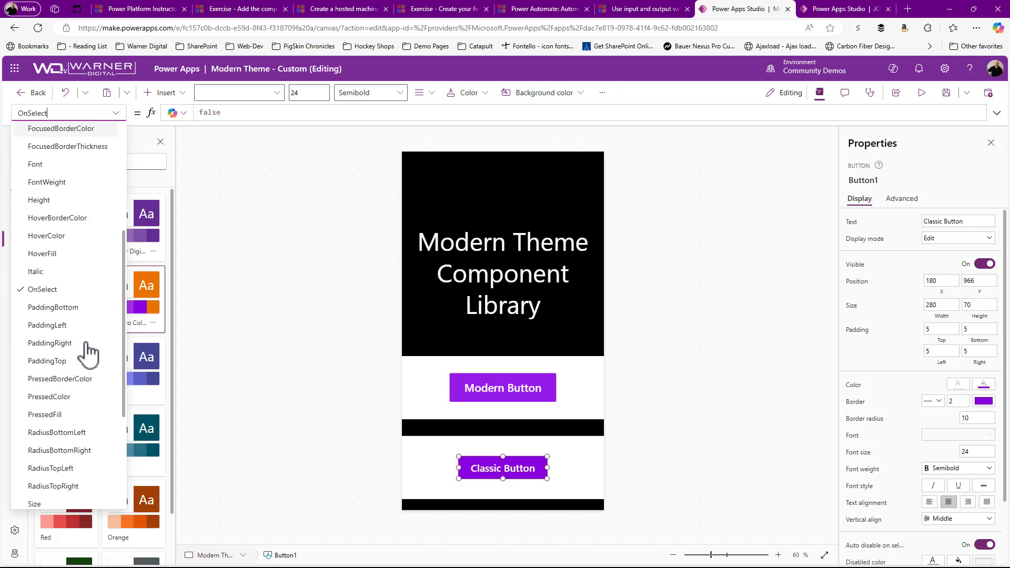
{"action": "left_click", "coordinate": [50, 258]}
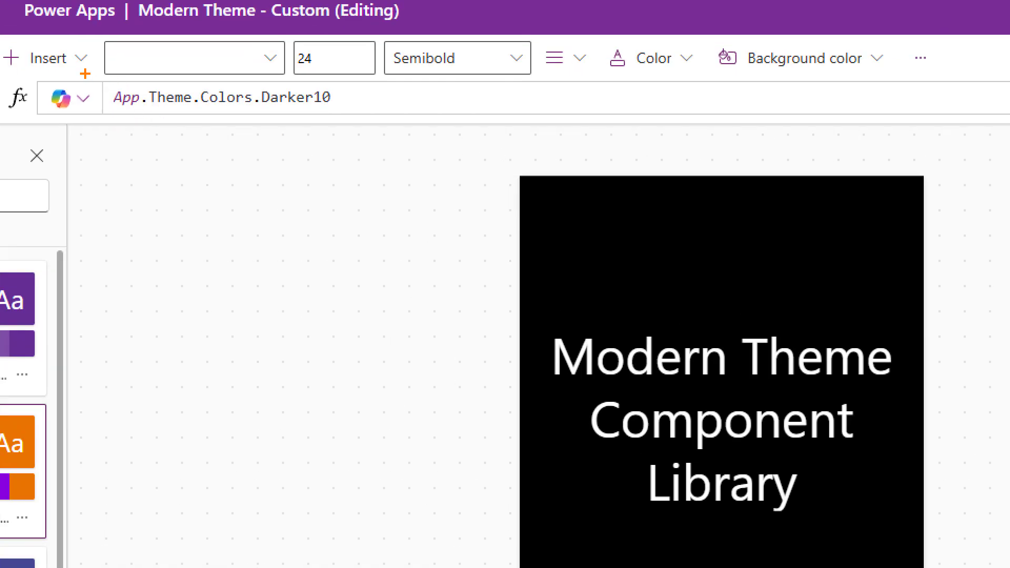
{"action": "left_click_drag", "start_coordinate": [84, 74], "coordinate": [472, 160]}
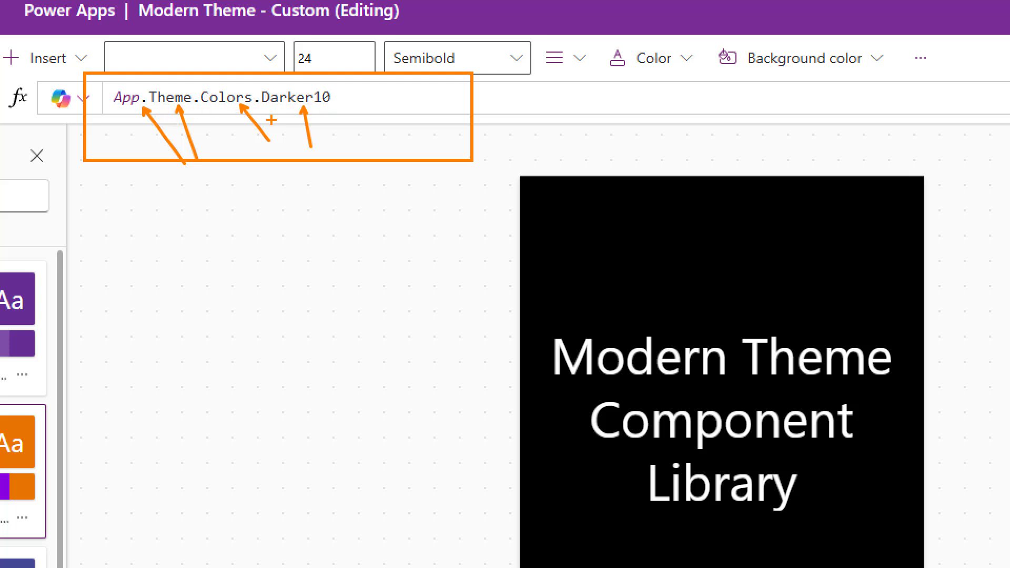
{"action": "key", "text": "Escape"}
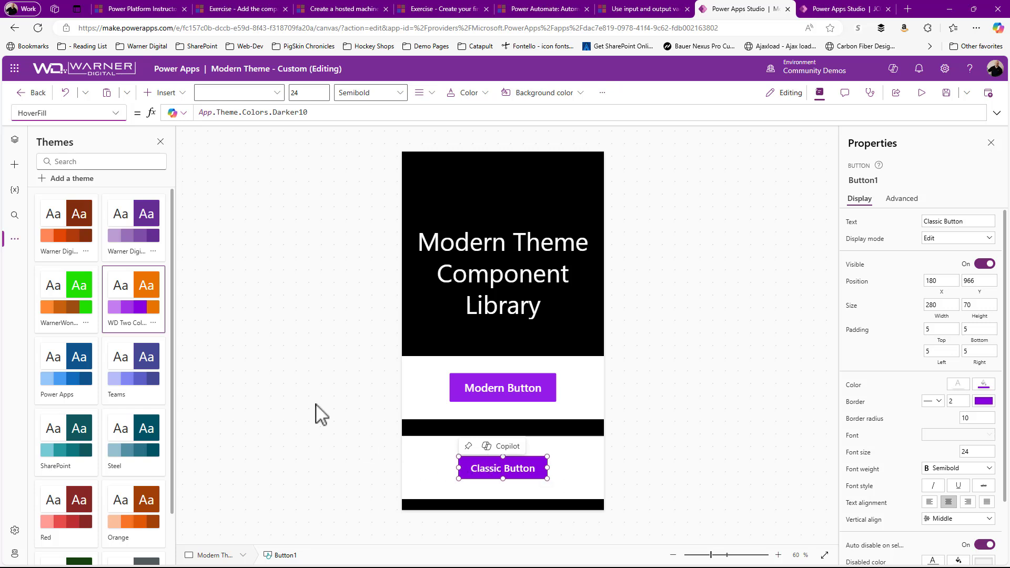
Step: Select the modern button, look through its available properties for hover settings, and deselect it
{"action": "left_click", "coordinate": [499, 387]}
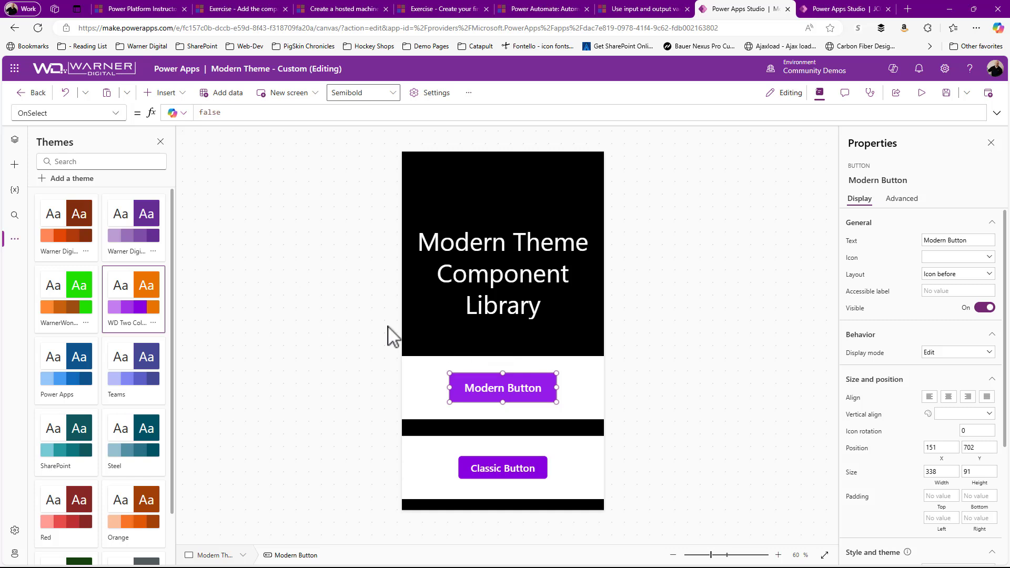
{"action": "left_click", "coordinate": [117, 113]}
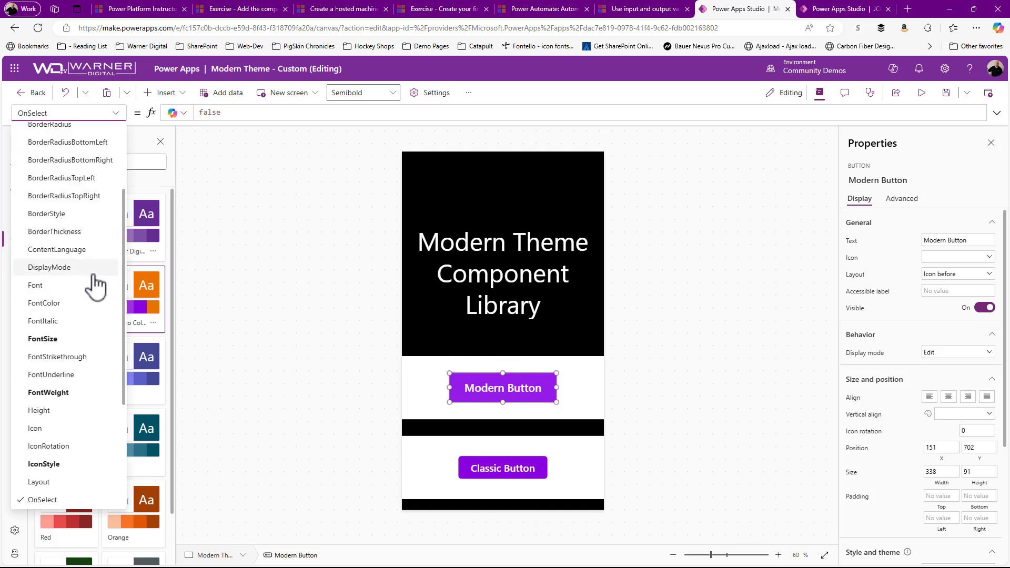
{"action": "left_click", "coordinate": [313, 355]}
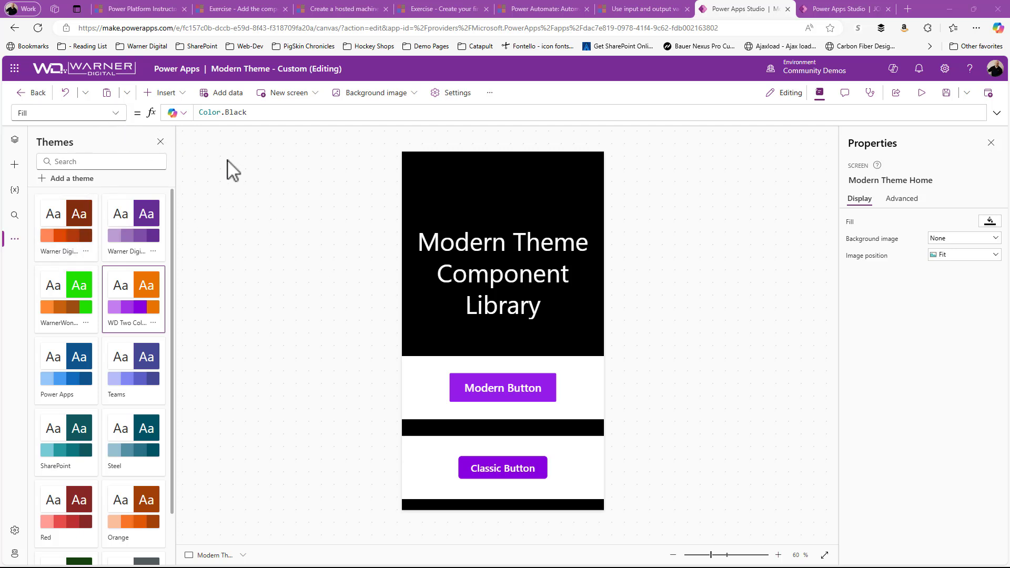
Step: Reselect the classic button, review the generated palette of the WD Two Color theme, and close the theme editor without changes
{"action": "left_click", "coordinate": [493, 474]}
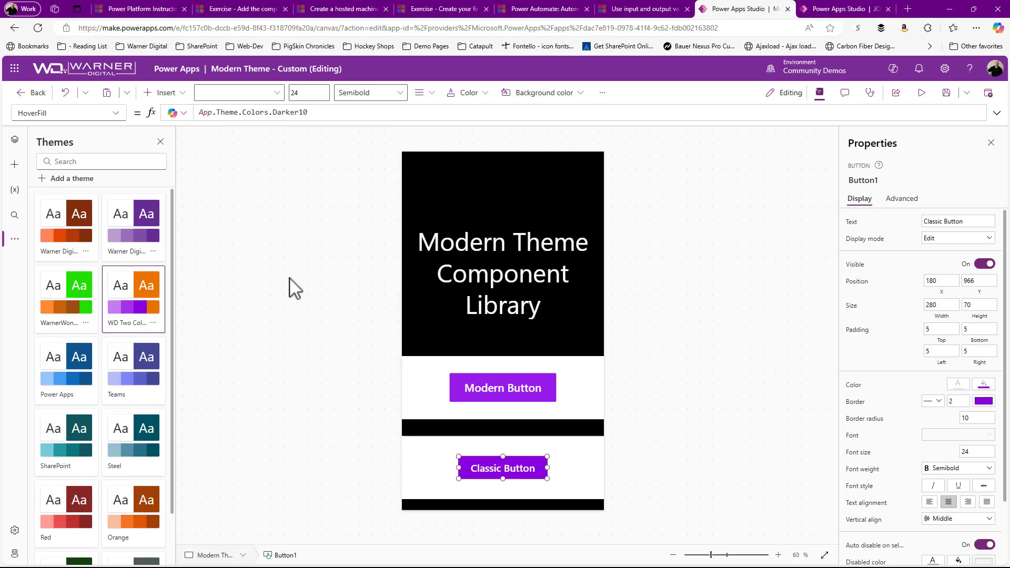
{"action": "left_click", "coordinate": [153, 322]}
{"action": "left_click", "coordinate": [178, 340]}
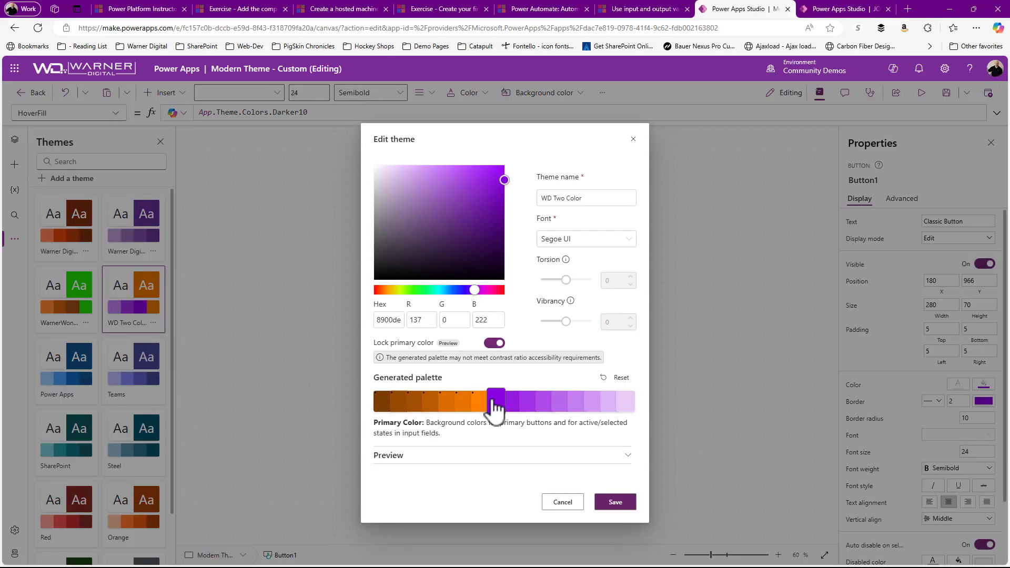
{"action": "left_click", "coordinate": [634, 139]}
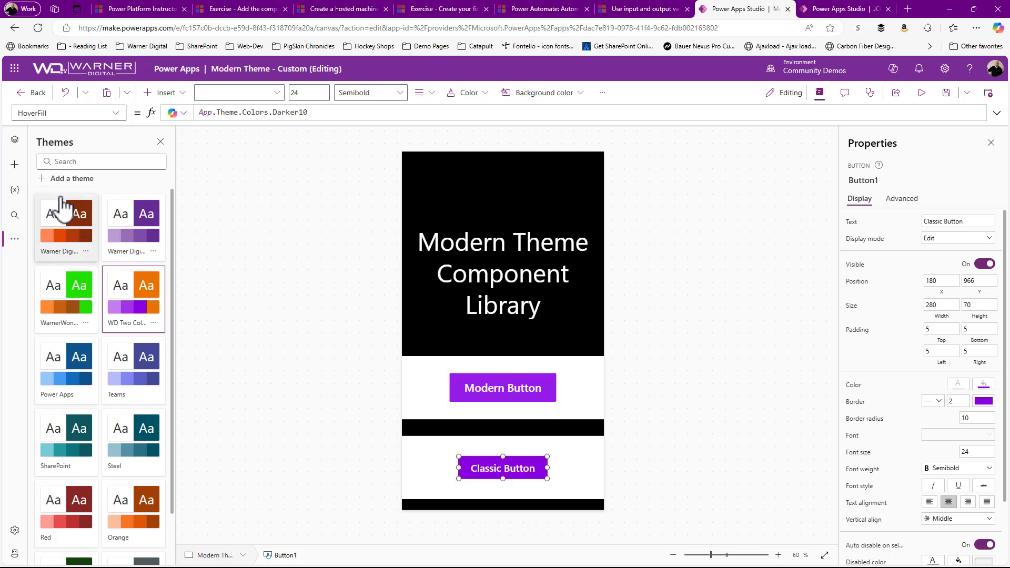
Step: Show the About Us screen and examine the theme colors on its component and background
{"action": "left_click", "coordinate": [15, 164]}
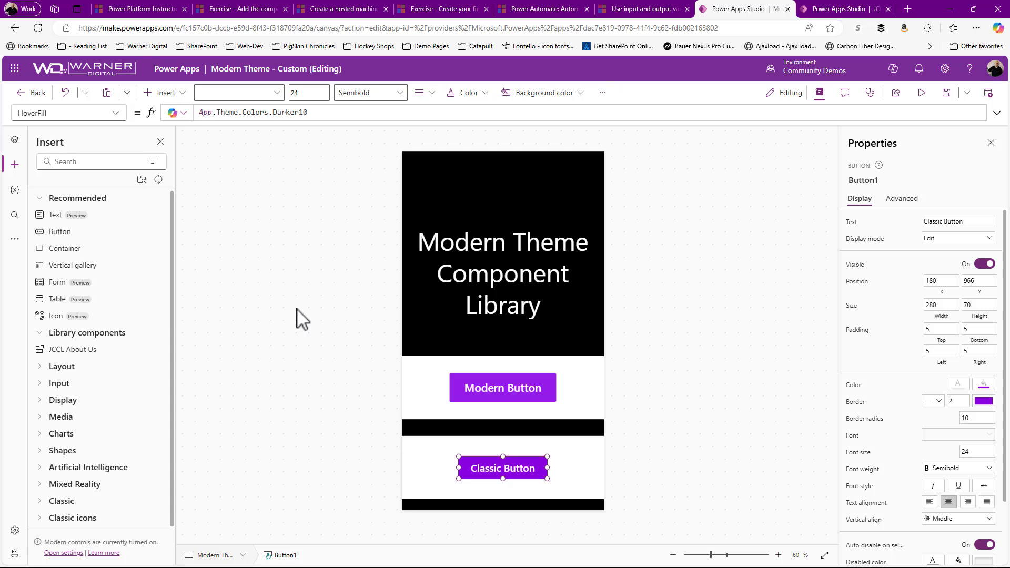
{"action": "left_click", "coordinate": [15, 139]}
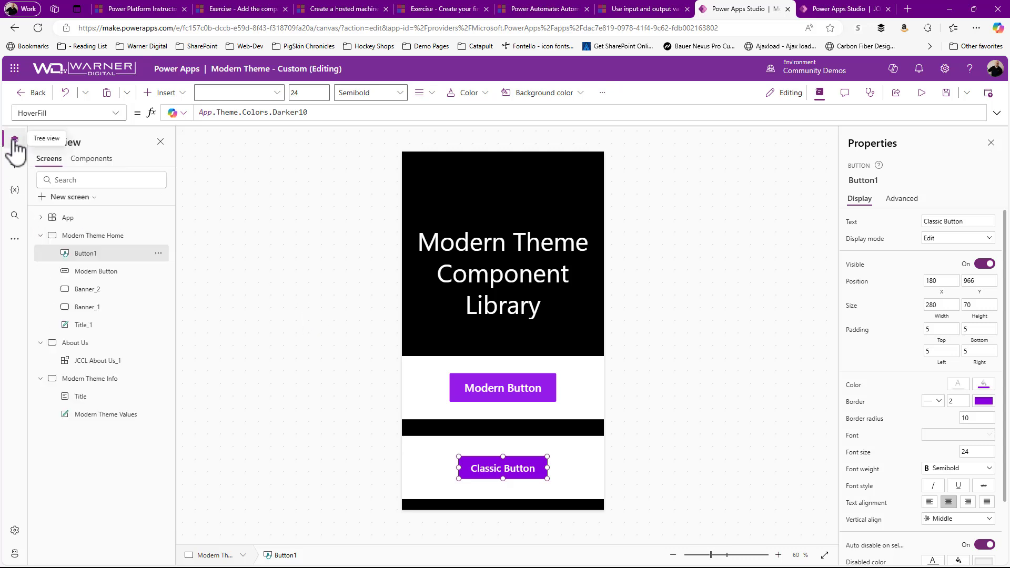
{"action": "left_click", "coordinate": [81, 347]}
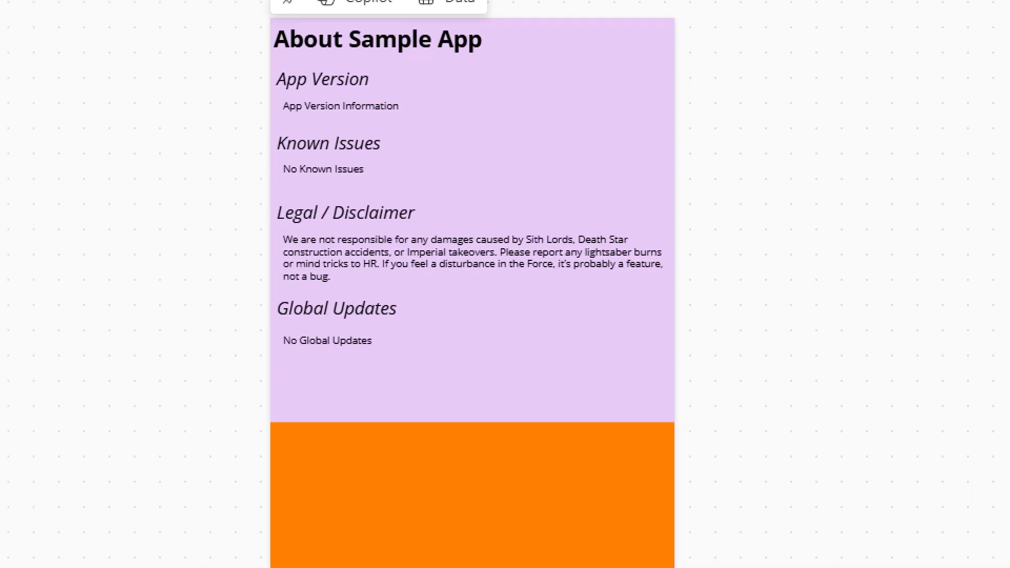
{"action": "left_click_drag", "start_coordinate": [233, 32], "coordinate": [849, 476]}
{"action": "left_click_drag", "start_coordinate": [549, 309], "coordinate": [763, 470]}
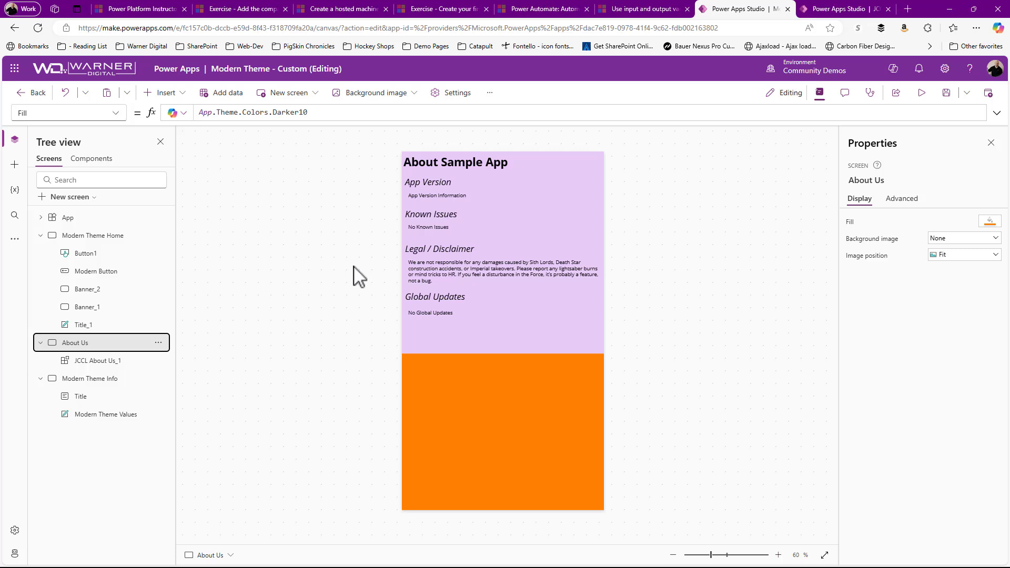
Step: Switch to the JCCL component library and add a new component named ThemeEngine
{"action": "left_click", "coordinate": [827, 11]}
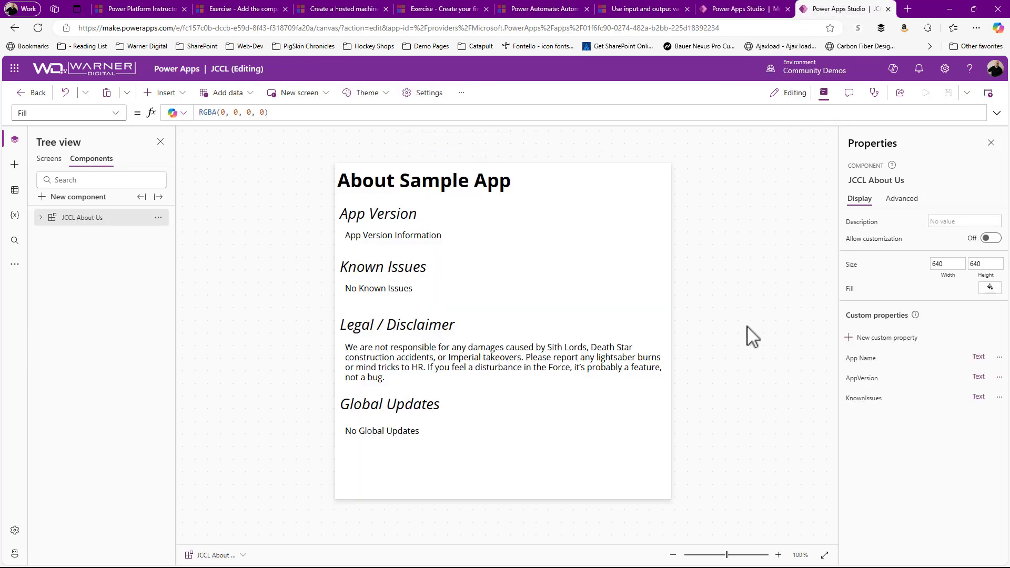
{"action": "left_click", "coordinate": [158, 217]}
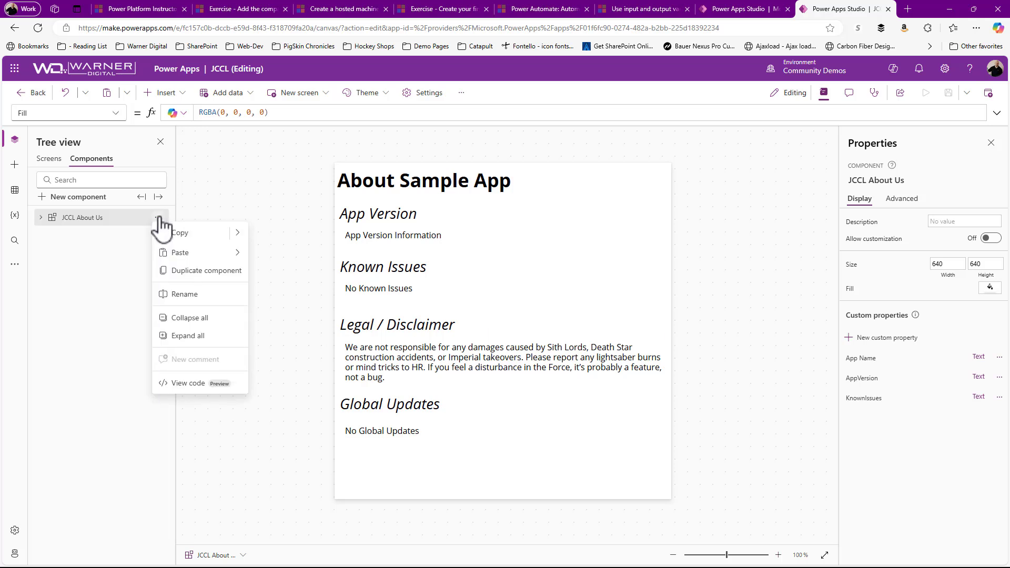
{"action": "left_click", "coordinate": [203, 219]}
{"action": "left_click", "coordinate": [87, 199]}
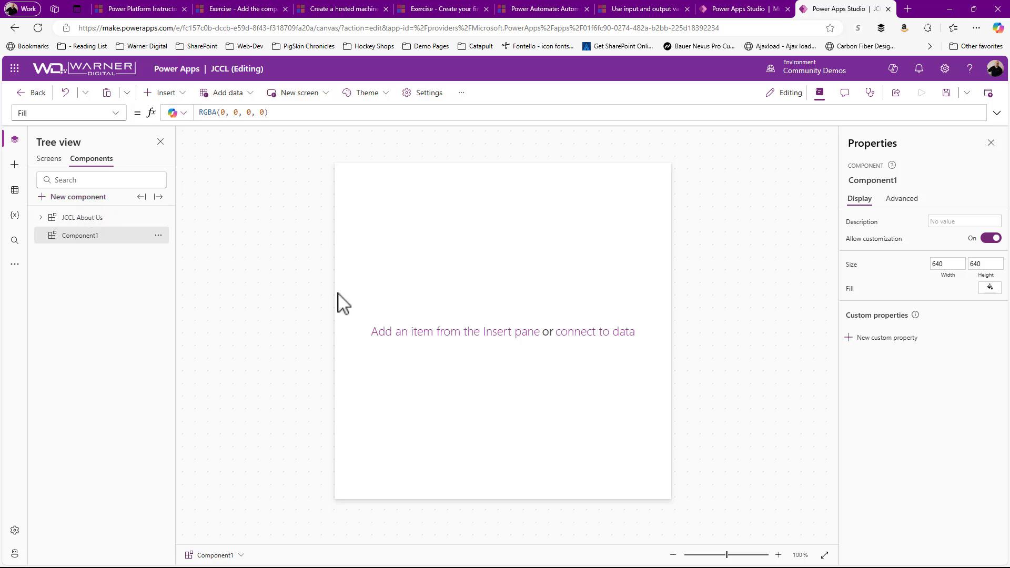
{"action": "double_click", "coordinate": [84, 236]}
{"action": "type", "text": "T"}
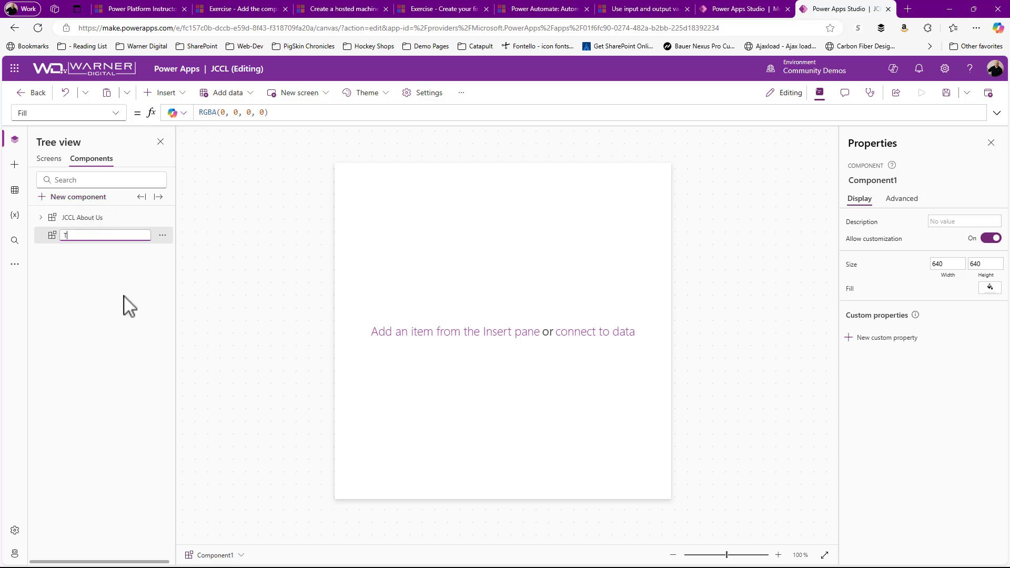
{"action": "type", "text": "hemeEngine"}
{"action": "key", "text": "Return"}
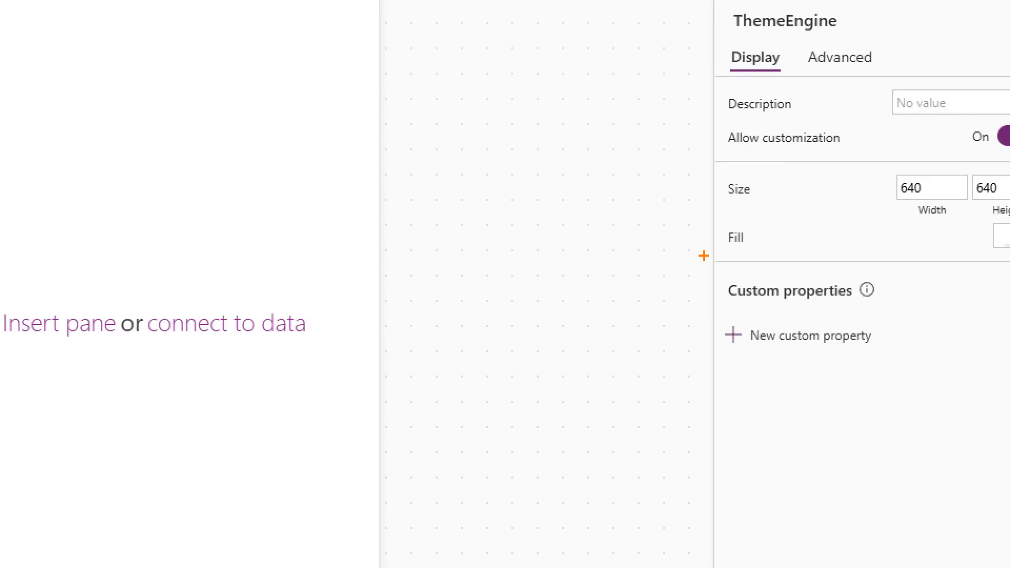
{"action": "left_click_drag", "start_coordinate": [704, 256], "coordinate": [978, 370]}
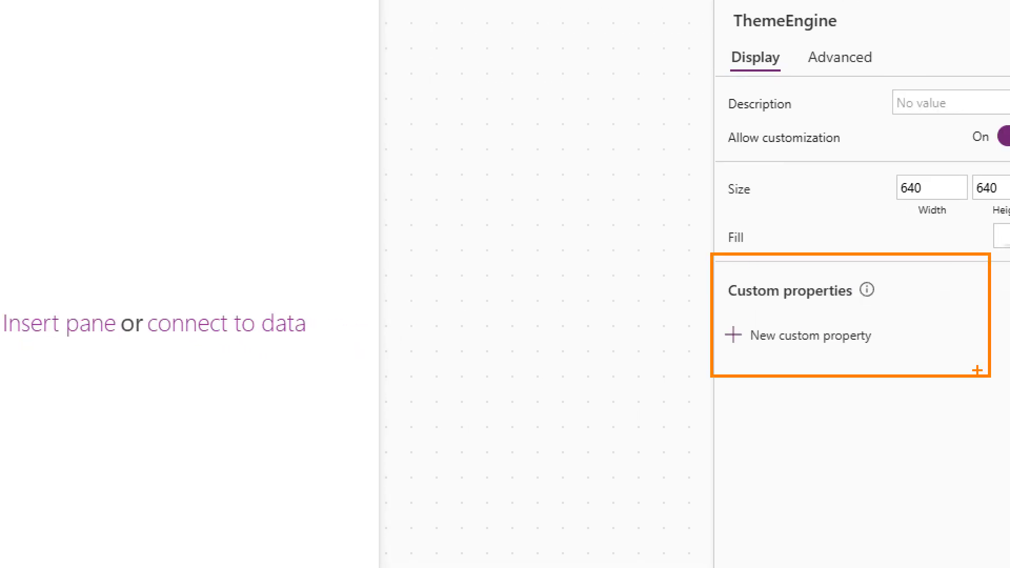
{"action": "left_click_drag", "start_coordinate": [810, 343], "coordinate": [842, 508]}
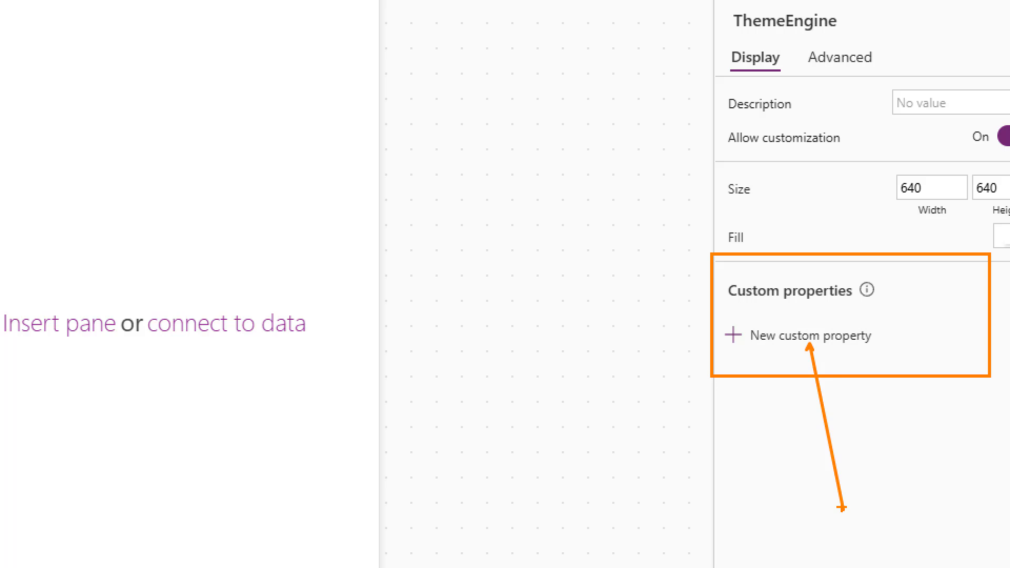
{"action": "key", "text": "Escape"}
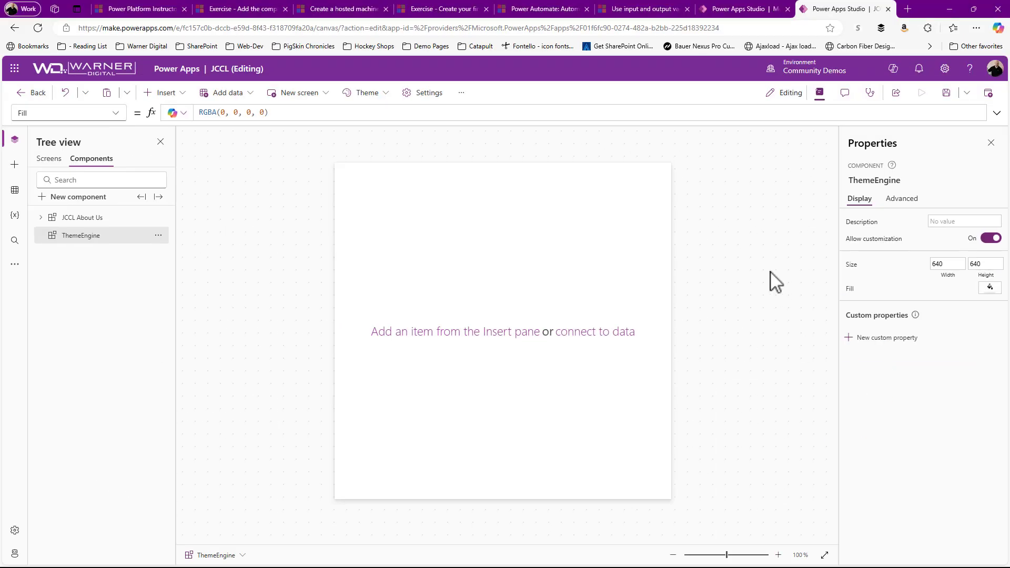
Step: Switch to the Modern Theme - Custom app, review the theme record on the Modern Theme Info screen, and return to the JCCL library
{"action": "left_click", "coordinate": [740, 9]}
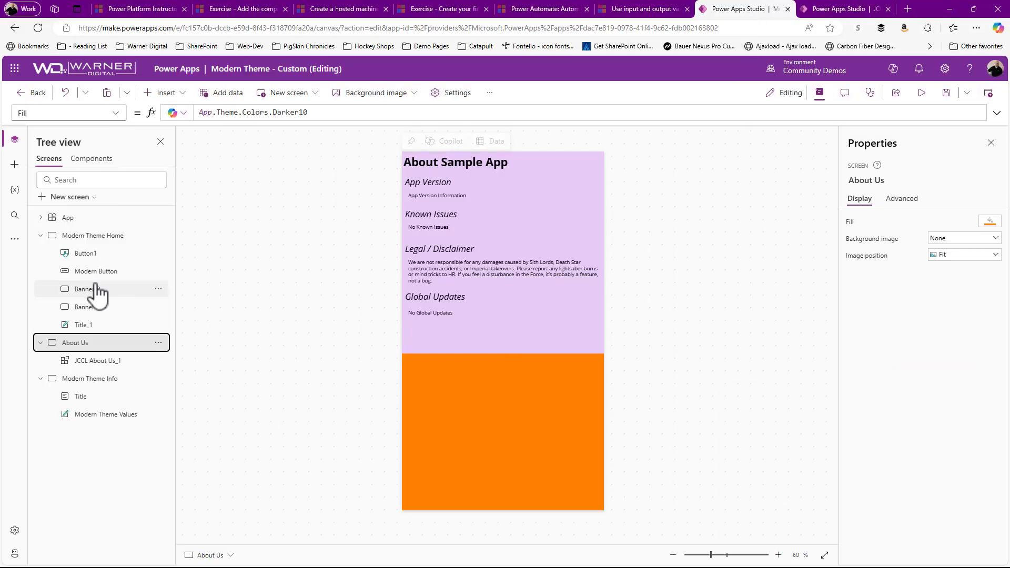
{"action": "left_click", "coordinate": [79, 379]}
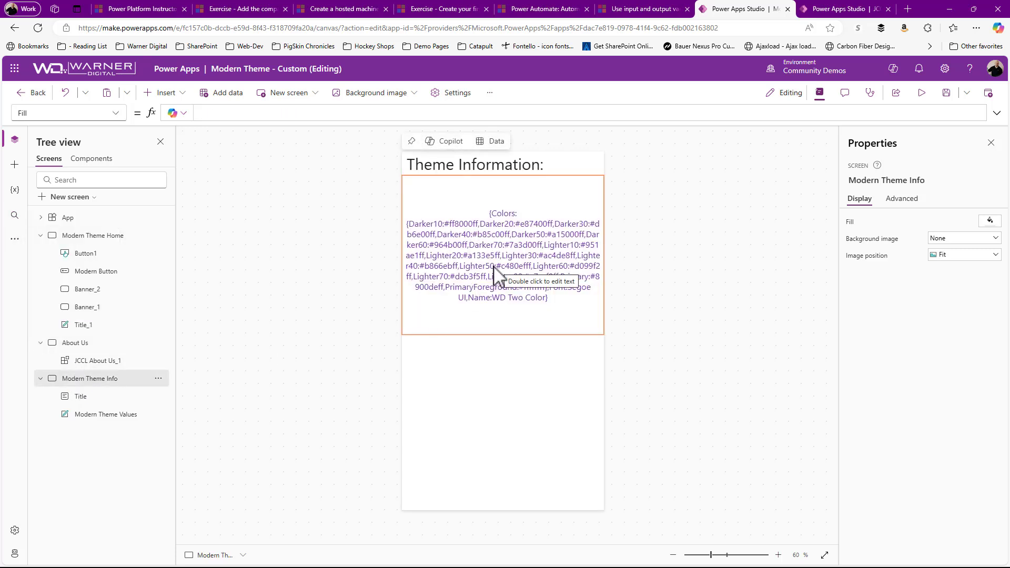
{"action": "left_click", "coordinate": [831, 12]}
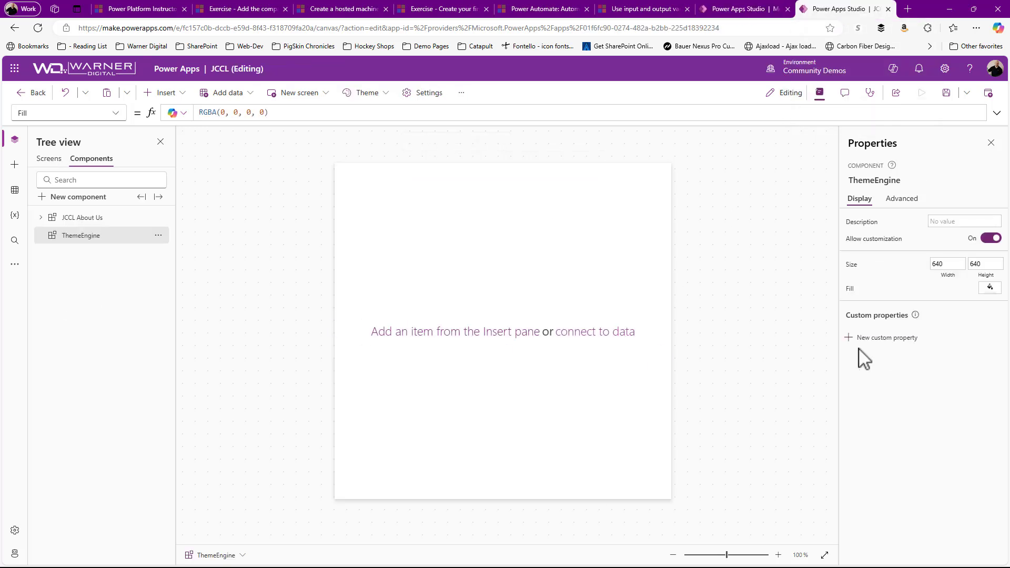
Step: Create a custom property named WD Two Tone on ThemeEngine with property type Output and data type Record
{"action": "left_click", "coordinate": [884, 339]}
{"action": "left_click_drag", "start_coordinate": [749, 185], "coordinate": [639, 199]}
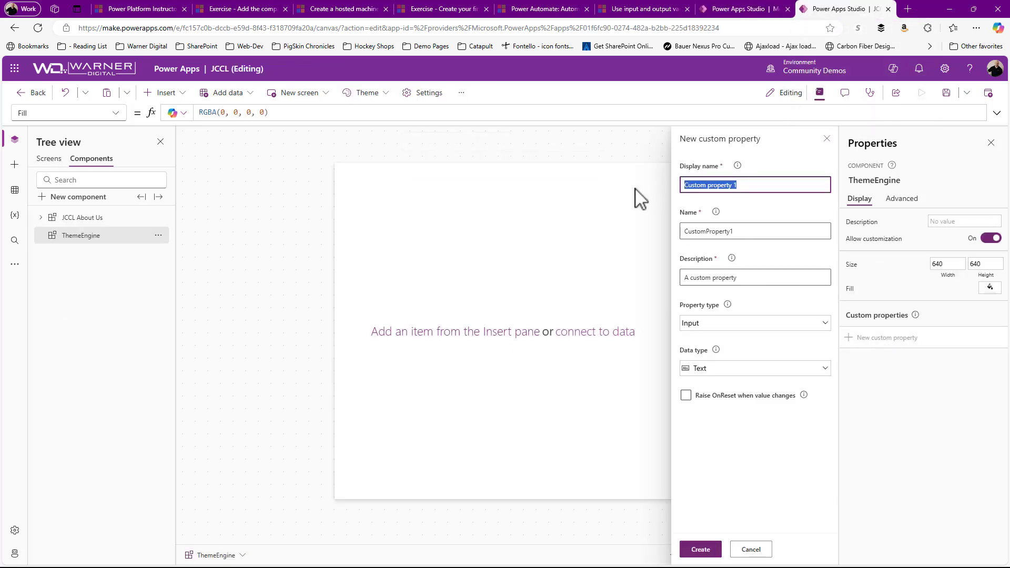
{"action": "type", "text": "WD Two Tone"}
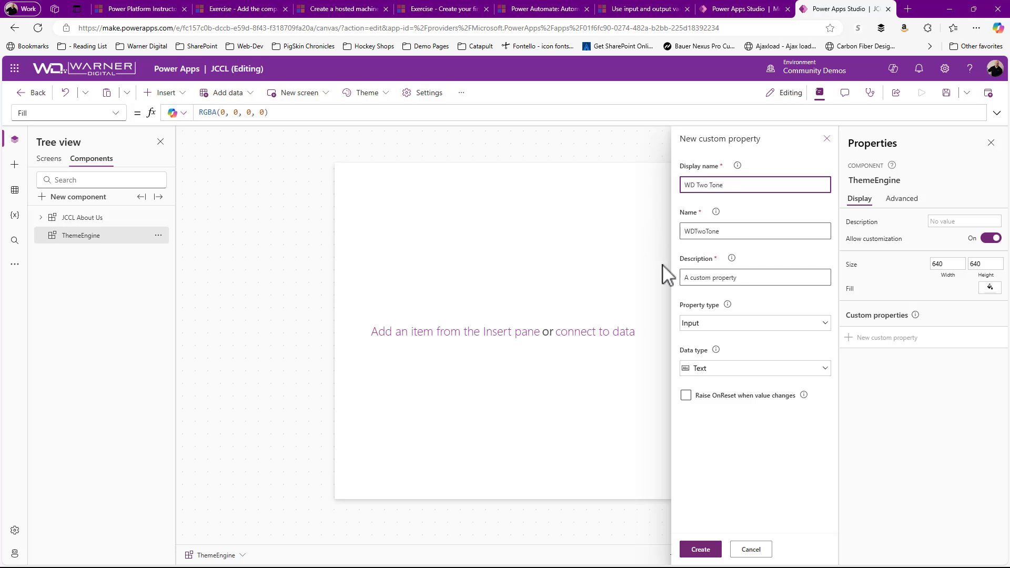
{"action": "left_click", "coordinate": [695, 323]}
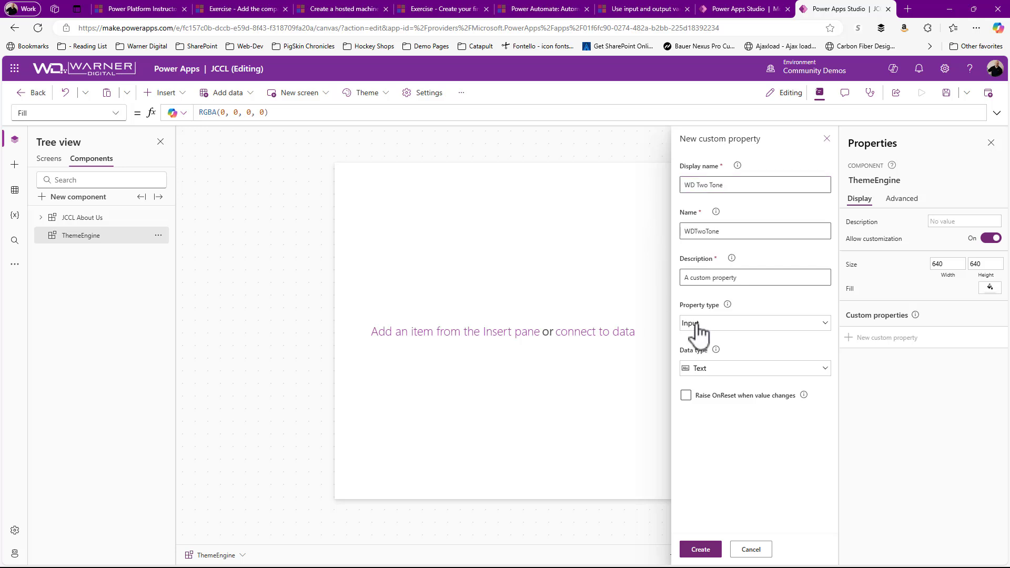
{"action": "left_click", "coordinate": [694, 387]}
{"action": "left_click", "coordinate": [705, 369]}
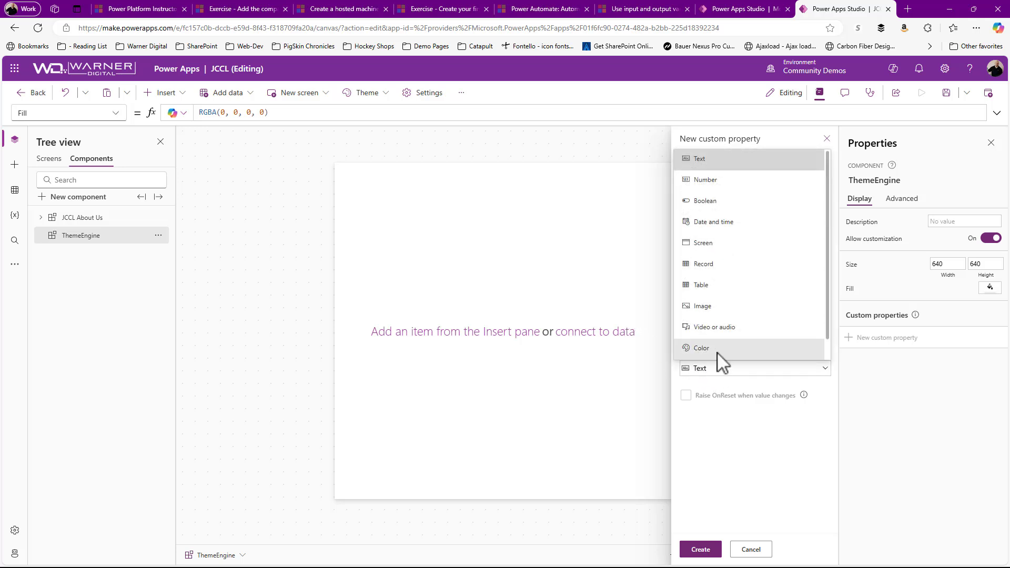
{"action": "left_click", "coordinate": [715, 264]}
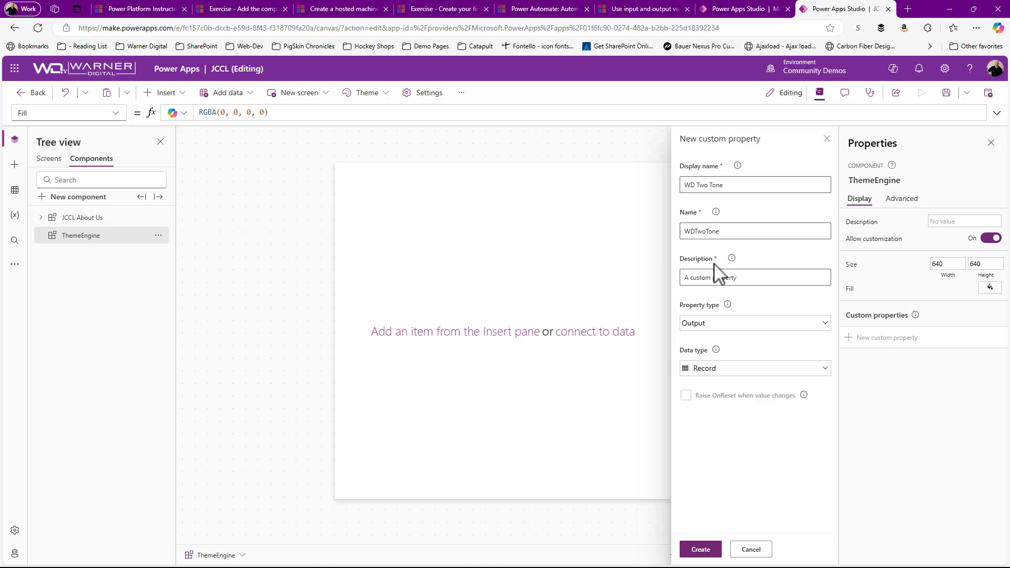
{"action": "left_click", "coordinate": [700, 549]}
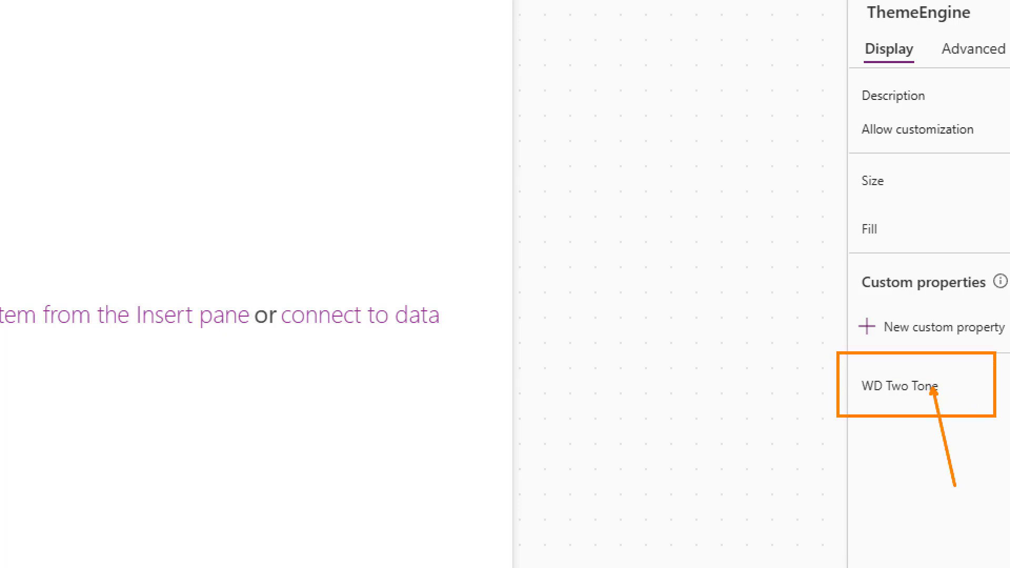
Step: Replace the WD Two Tone sample formula with the copied theme record containing Colors as ColorValue entries, Font, and Name "Warner Digital Global"
{"action": "left_click", "coordinate": [896, 386]}
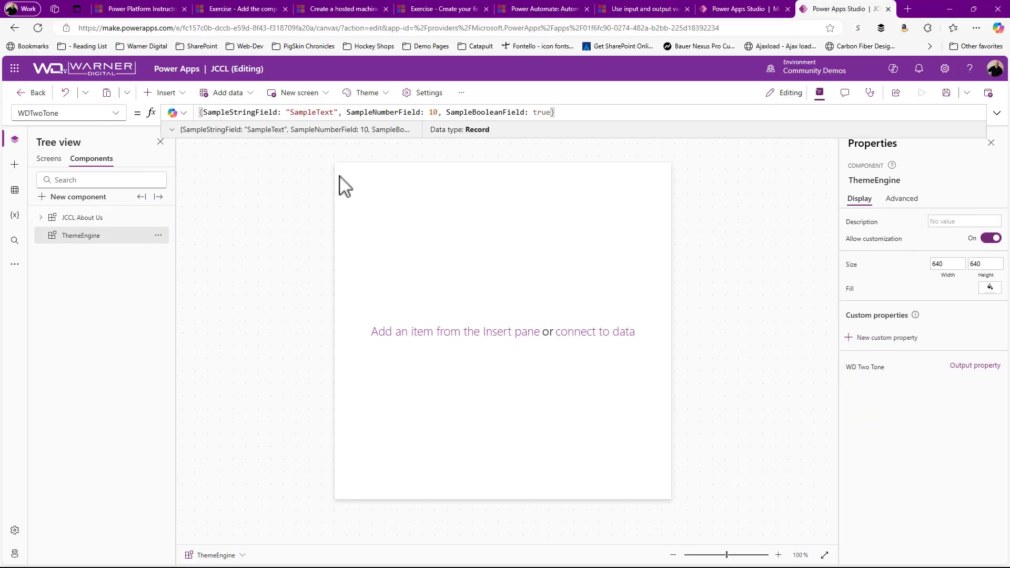
{"action": "left_click", "coordinate": [997, 113]}
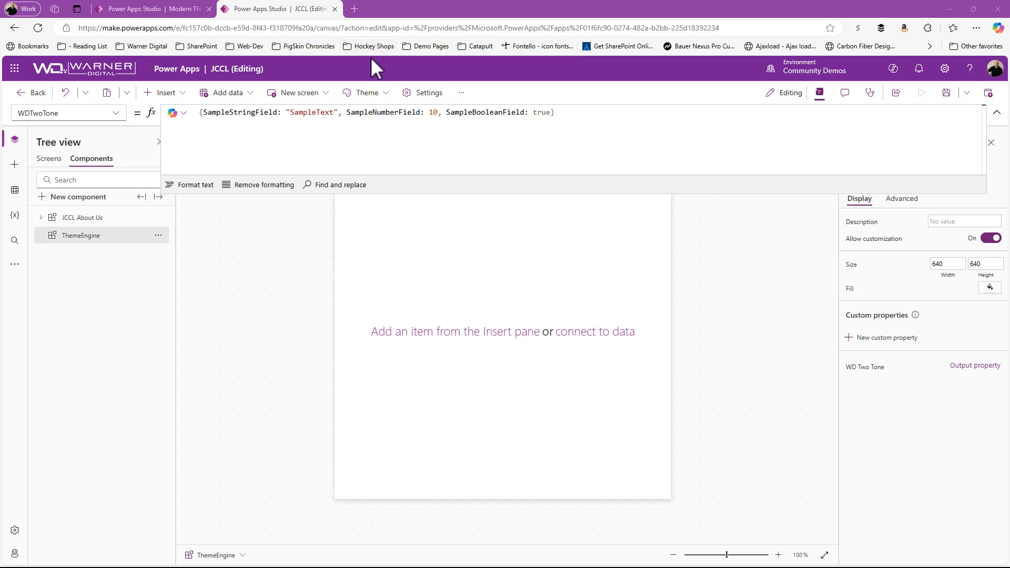
{"action": "left_click", "coordinate": [158, 10]}
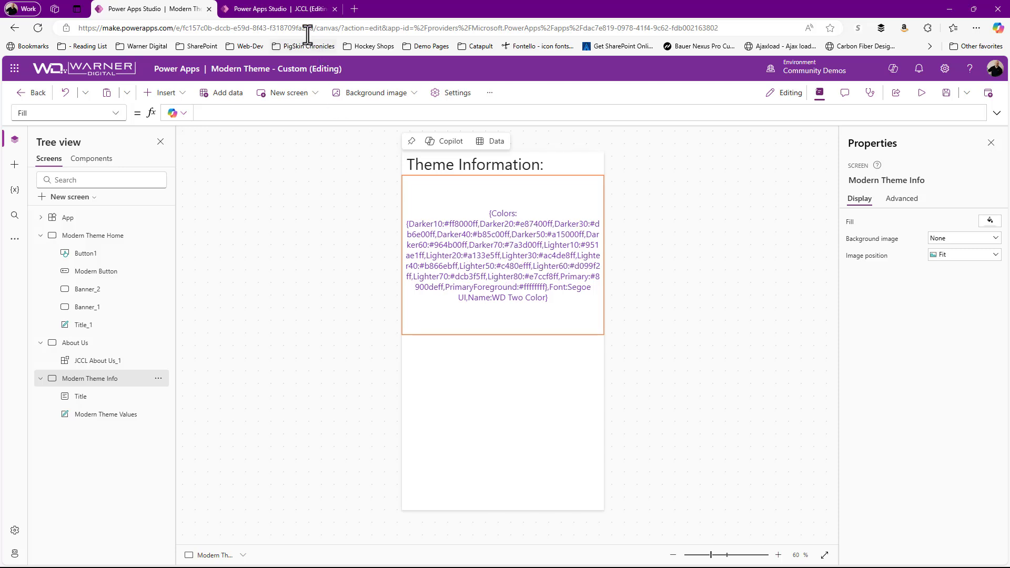
{"action": "left_click", "coordinate": [303, 13]}
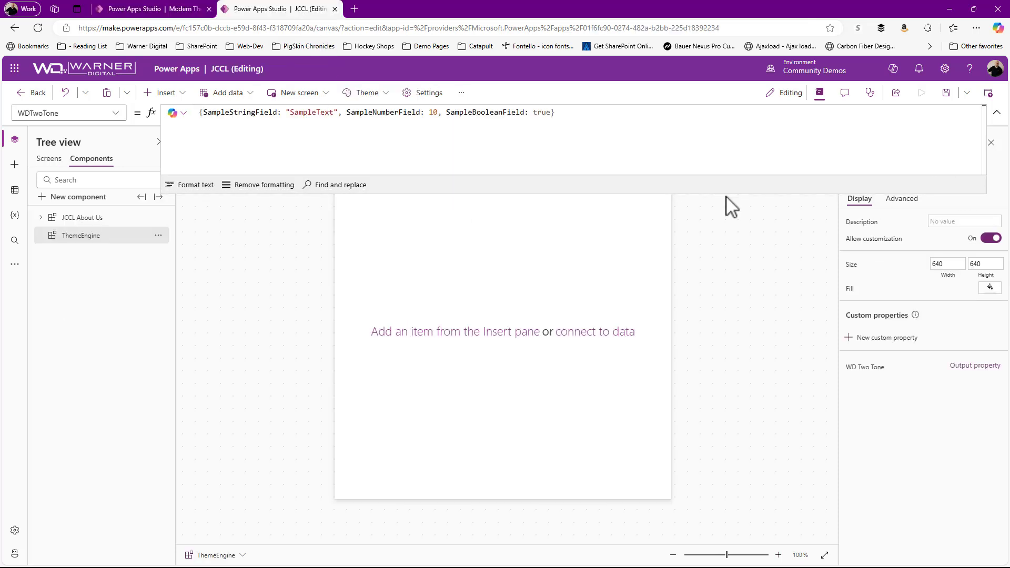
{"action": "left_click_drag", "start_coordinate": [725, 194], "coordinate": [762, 404]}
{"action": "key", "text": "ctrl+a"}
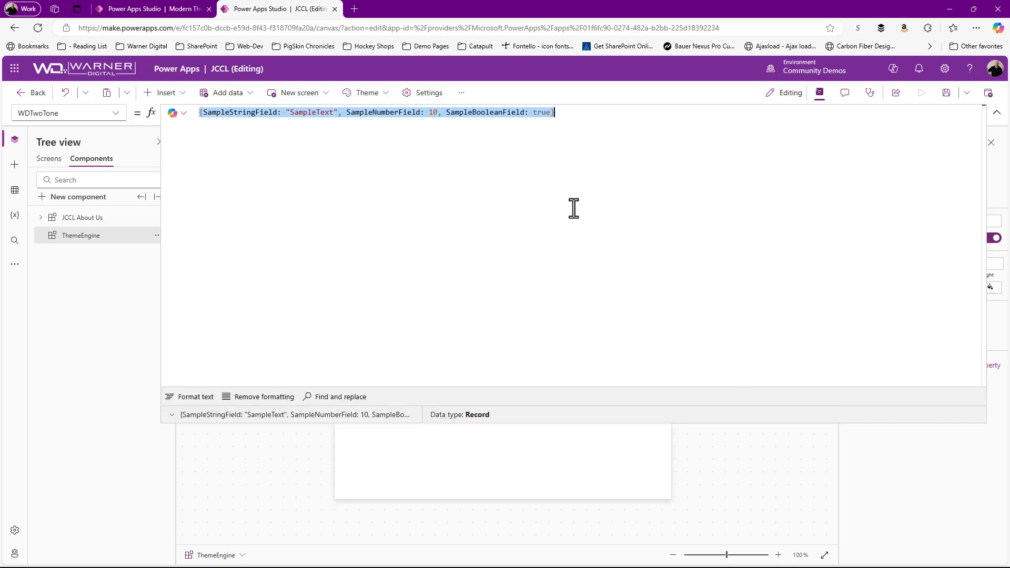
{"action": "key", "text": "BackSpace"}
{"action": "key", "text": "ctrl+v"}
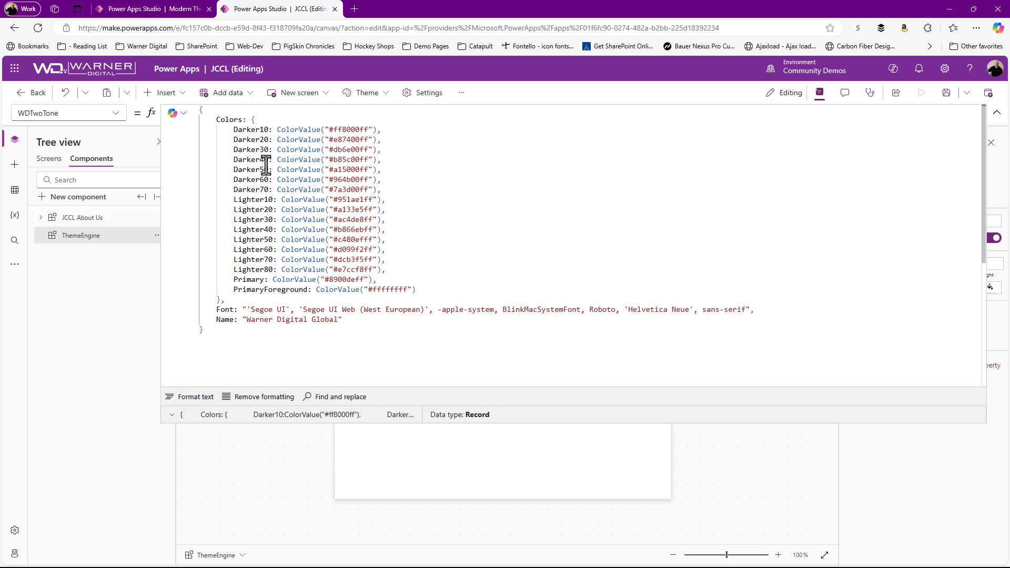
Step: Compare the WD Two Tone record with the values on the Modern Theme Info screen and collapse the formula editor
{"action": "left_click", "coordinate": [188, 11]}
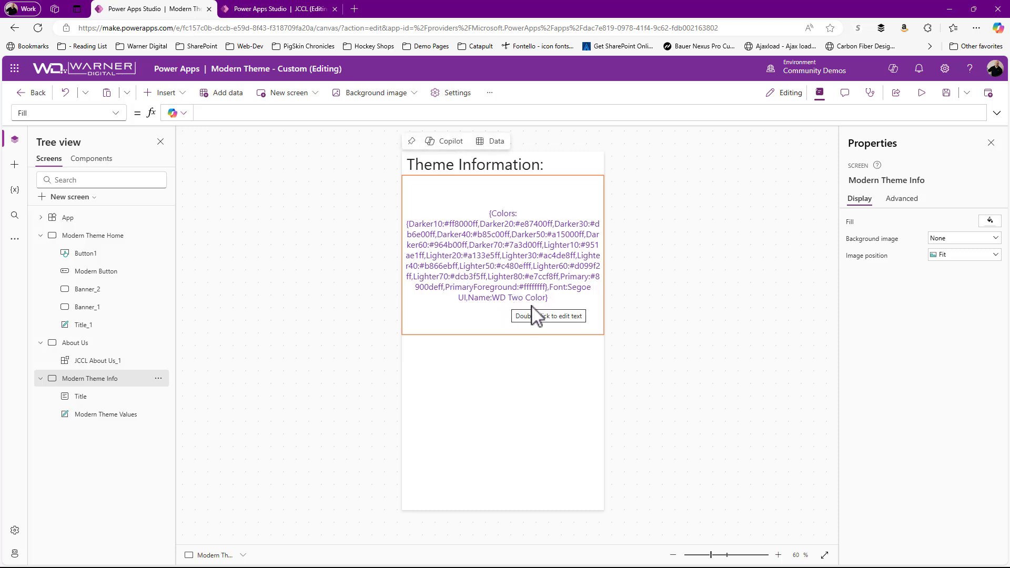
{"action": "left_click", "coordinate": [282, 11]}
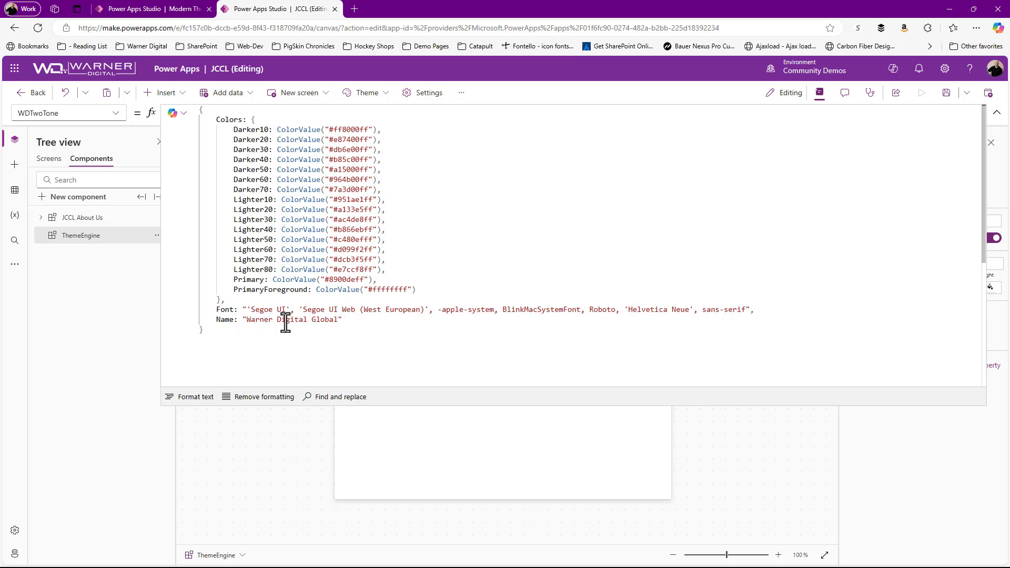
{"action": "left_click", "coordinate": [997, 113]}
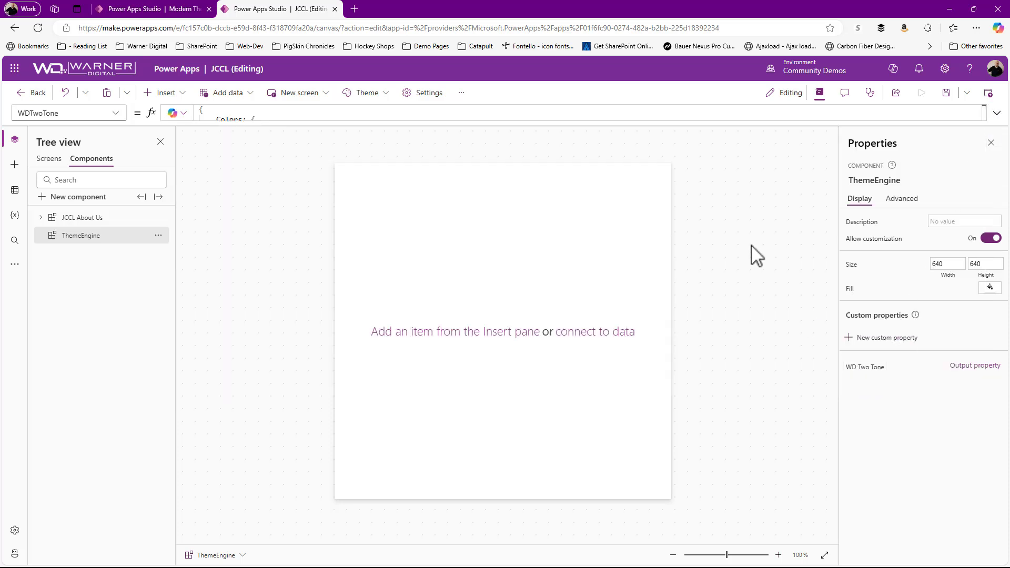
Step: Save and publish the JCCL component library
{"action": "left_click", "coordinate": [996, 96]}
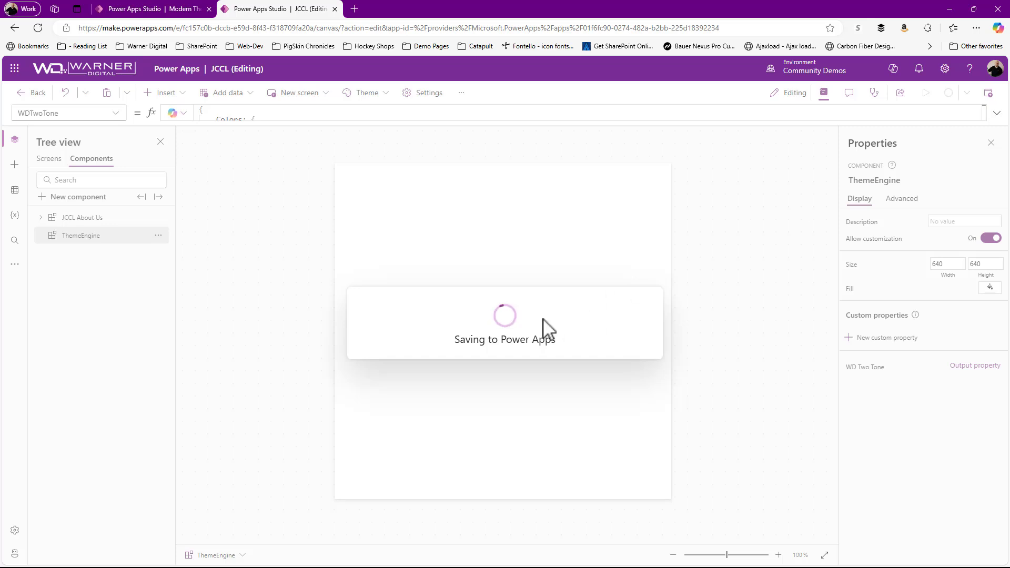
{"action": "left_click", "coordinate": [522, 427]}
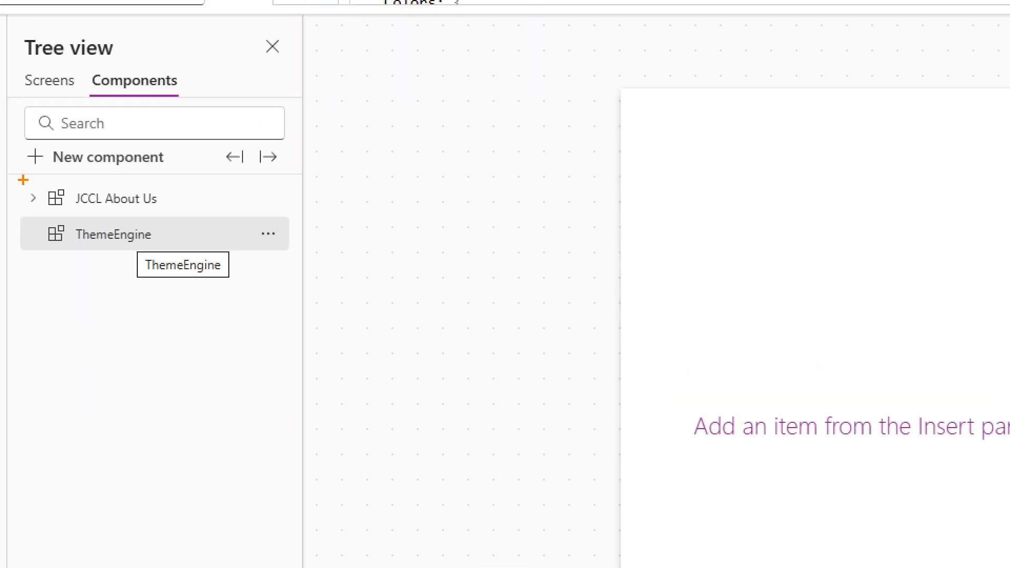
{"action": "left_click_drag", "start_coordinate": [22, 180], "coordinate": [456, 206]}
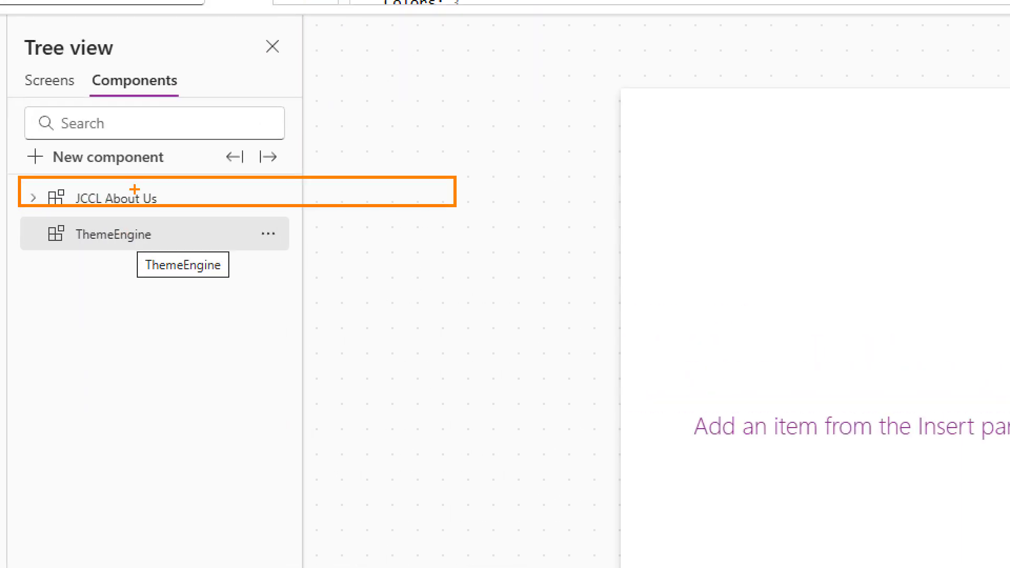
{"action": "left_click_drag", "start_coordinate": [160, 197], "coordinate": [384, 127]}
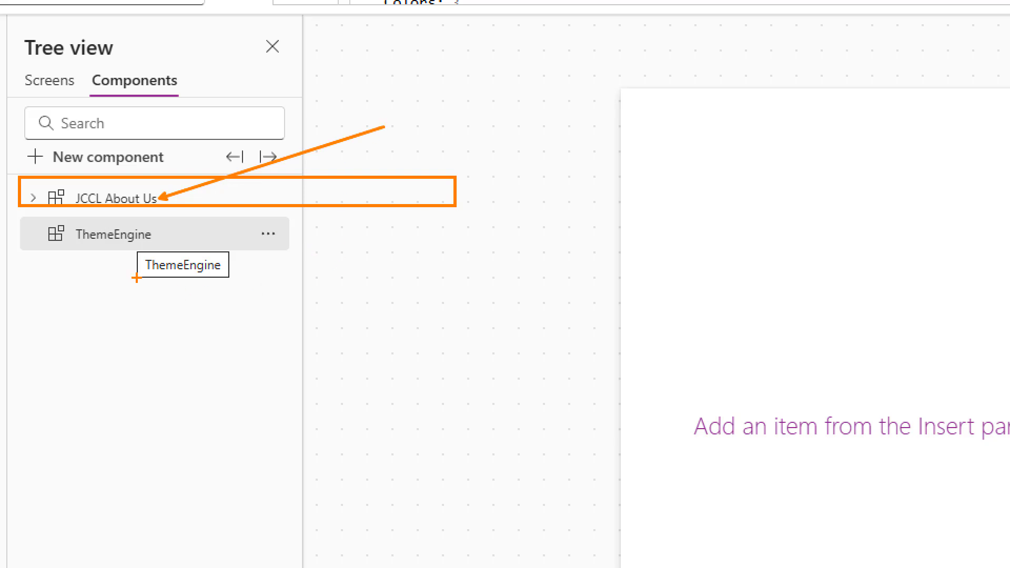
{"action": "left_click_drag", "start_coordinate": [98, 249], "coordinate": [123, 399]}
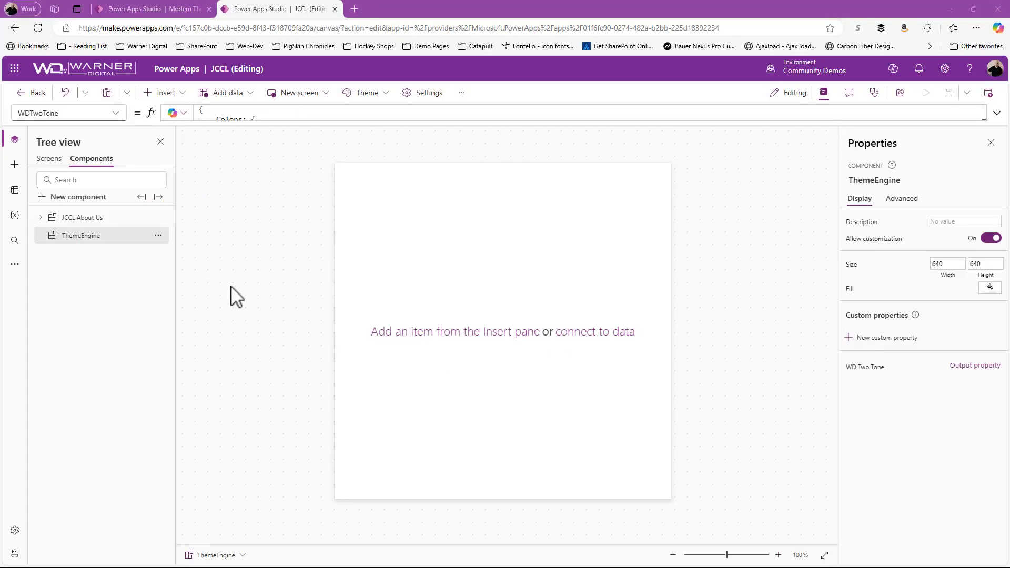
Step: Switch to the Modern Theme - Custom app, check for component library updates, and apply the JCCL update
{"action": "key", "text": "ctrl+shift+Tab"}
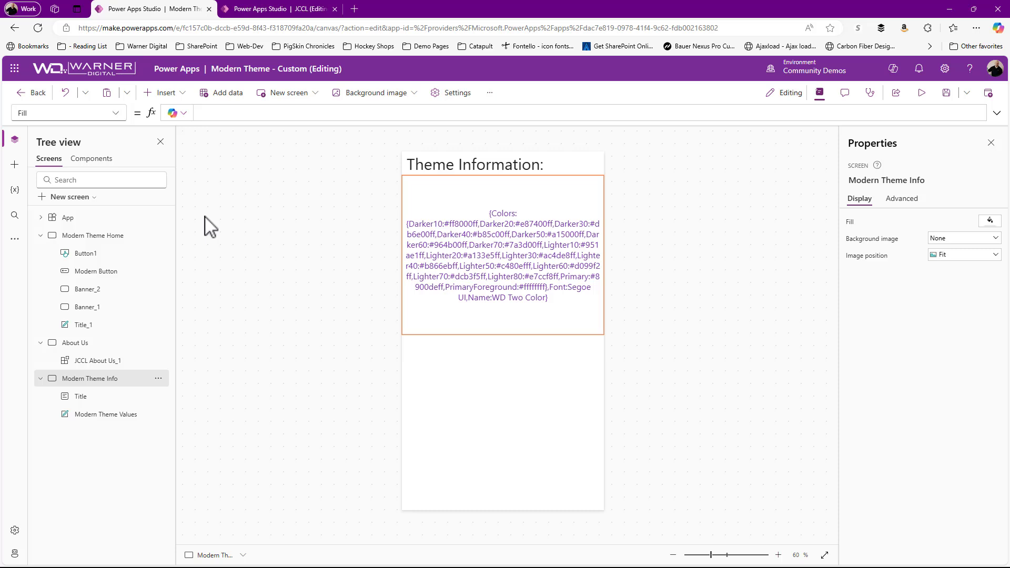
{"action": "left_click", "coordinate": [15, 165]}
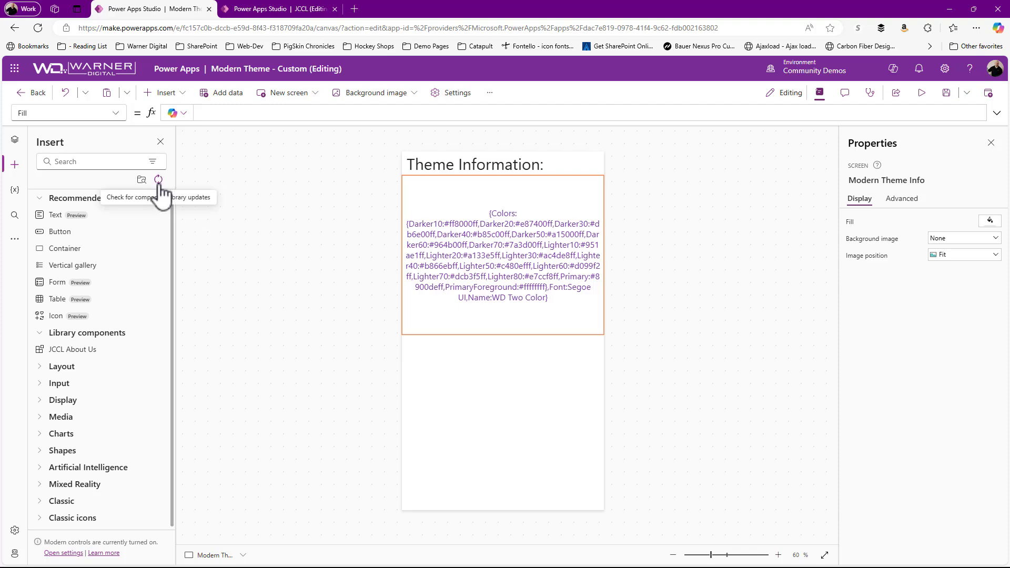
{"action": "mouse_move", "coordinate": [141, 153]}
{"action": "left_mouse_down"}
{"action": "mouse_move", "coordinate": [199, 200]}
{"action": "mouse_move", "coordinate": [361, 195]}
{"action": "left_mouse_up"}
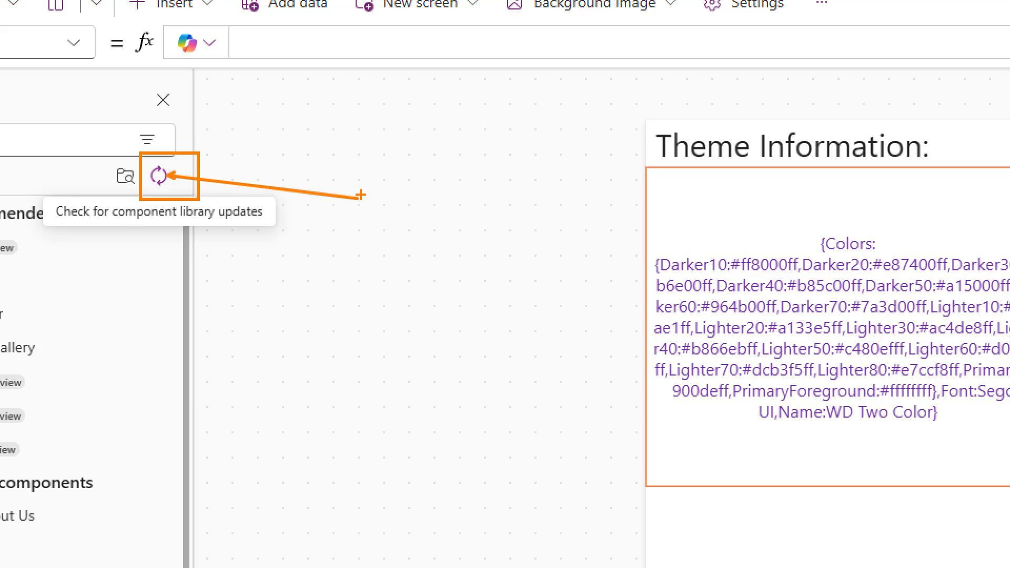
{"action": "left_click", "coordinate": [158, 176]}
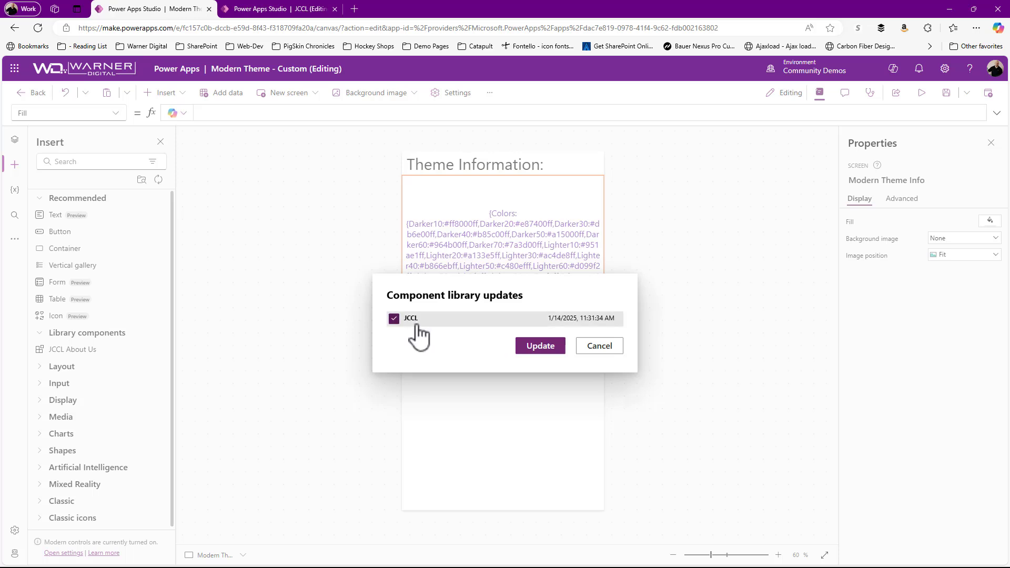
{"action": "left_click", "coordinate": [547, 345]}
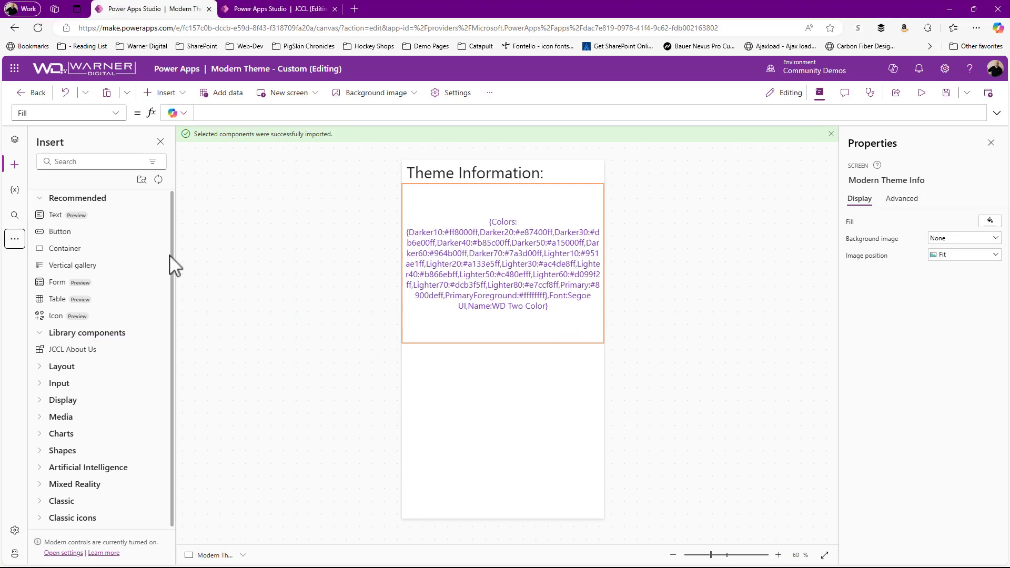
Step: Import the ThemeEngine component from the JCCL library into the app and dismiss the notification
{"action": "left_click", "coordinate": [142, 180]}
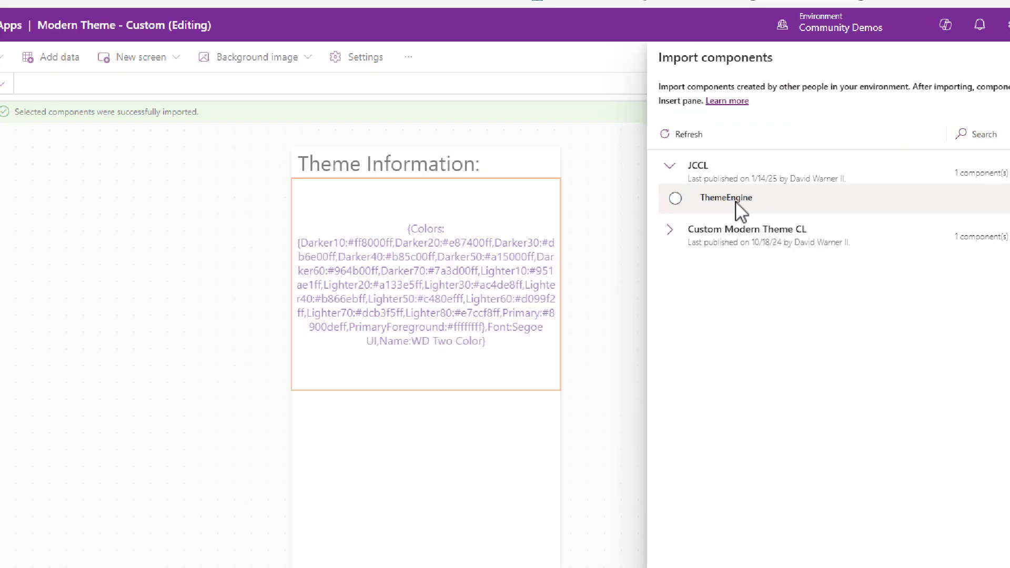
{"action": "mouse_move", "coordinate": [700, 196]}
{"action": "left_mouse_down"}
{"action": "mouse_move", "coordinate": [669, 269]}
{"action": "mouse_move", "coordinate": [667, 312]}
{"action": "left_mouse_up"}
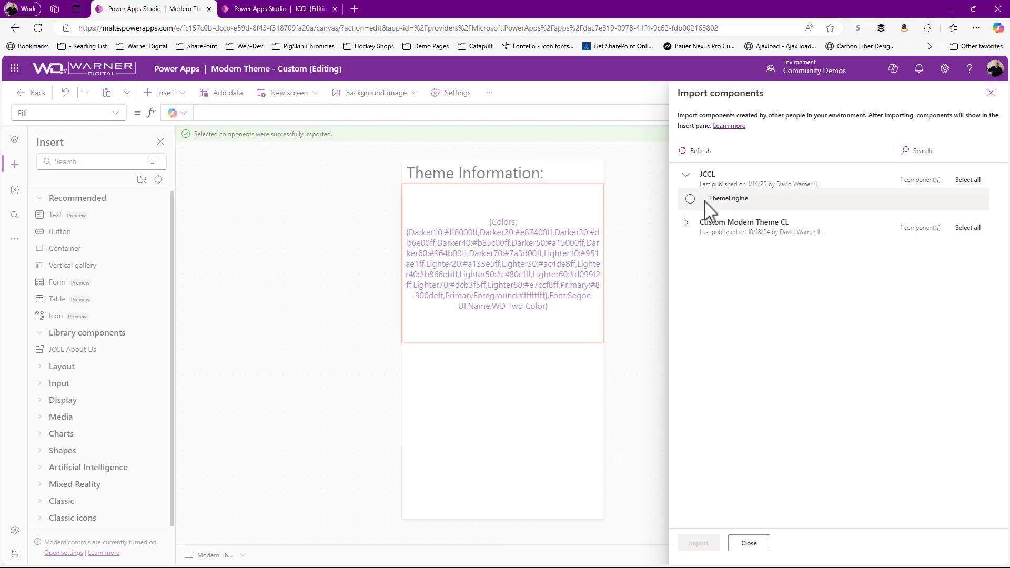
{"action": "left_click", "coordinate": [632, 188]}
{"action": "left_click", "coordinate": [708, 546]}
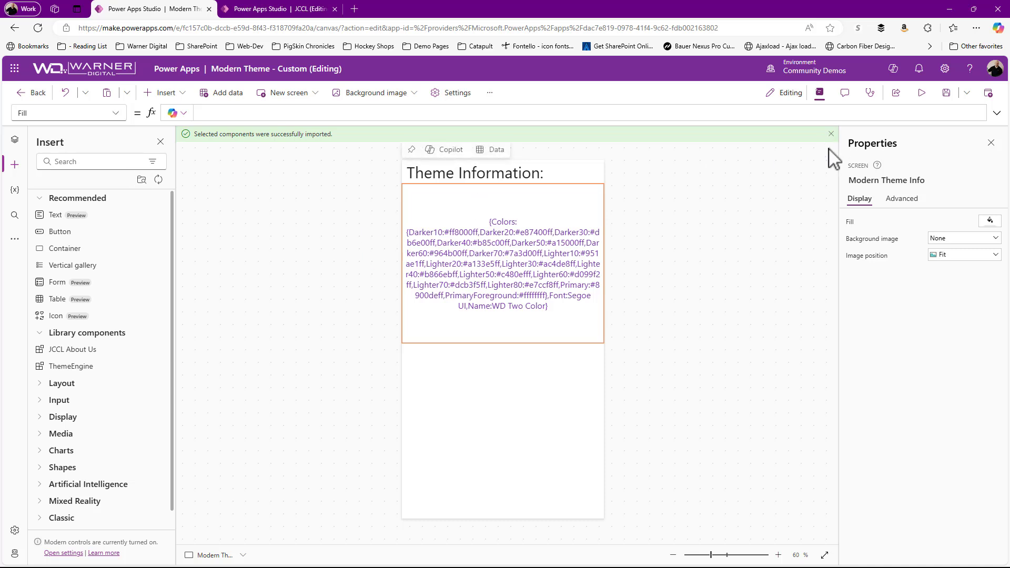
{"action": "left_click", "coordinate": [832, 134]}
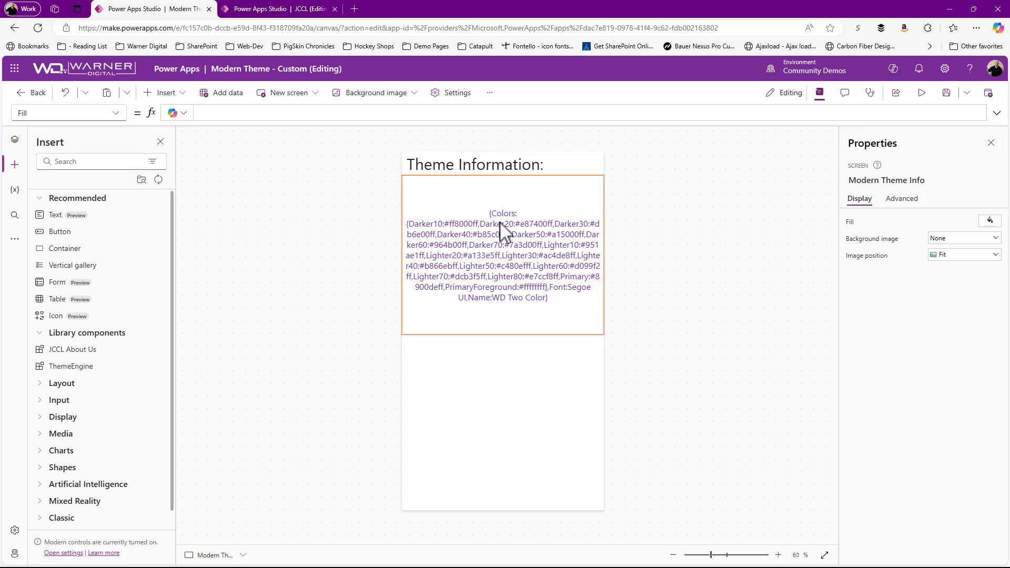
Step: Insert the ThemeEngine library component on the Modern Theme Home screen
{"action": "left_click", "coordinate": [15, 139]}
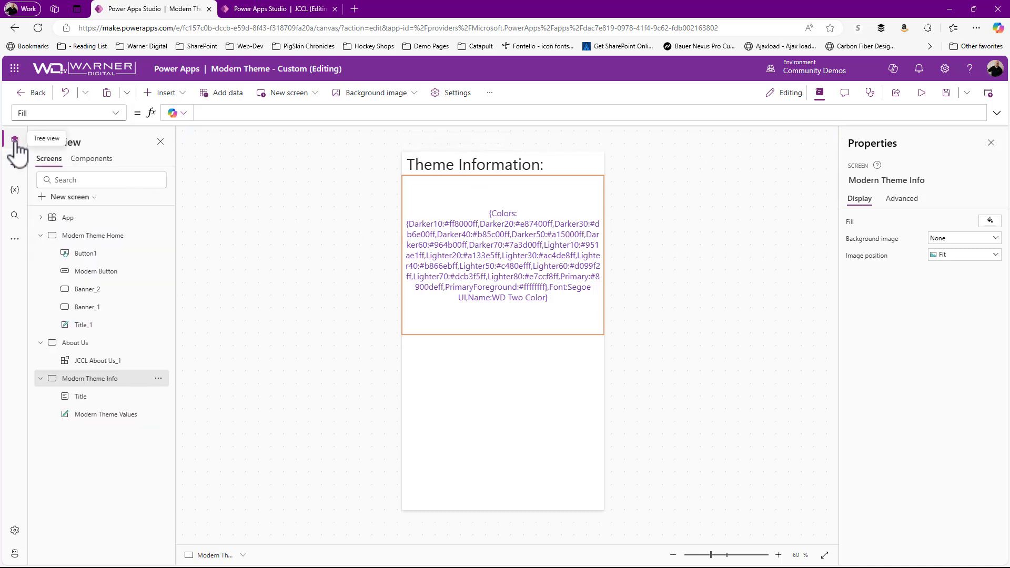
{"action": "left_click", "coordinate": [81, 238]}
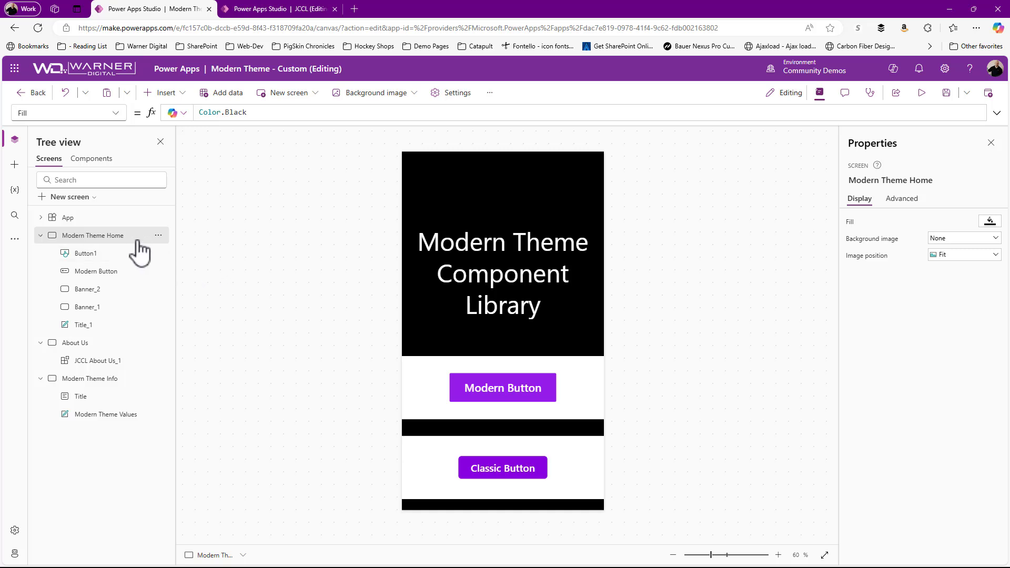
{"action": "left_click", "coordinate": [167, 93]}
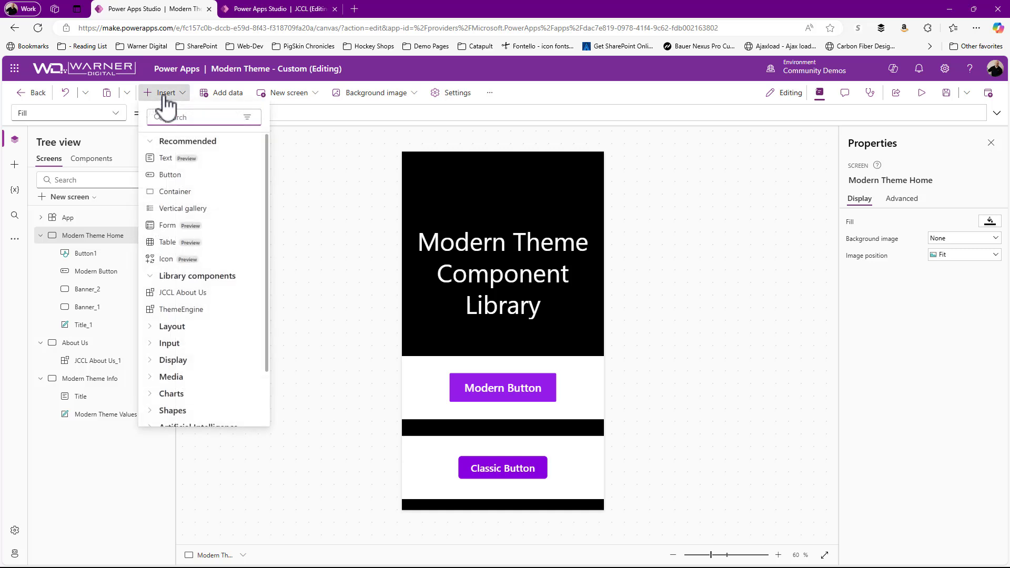
{"action": "left_click", "coordinate": [180, 309]}
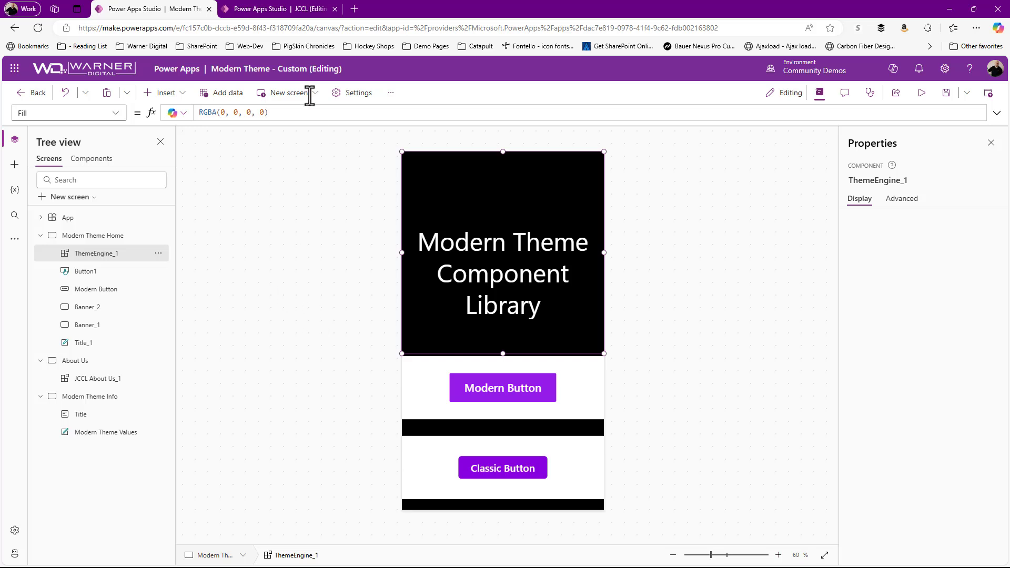
Step: Review the WD Two Tone output property's record formula in the JCCL library, then return to the Modern Theme - Custom app
{"action": "left_click", "coordinate": [277, 11]}
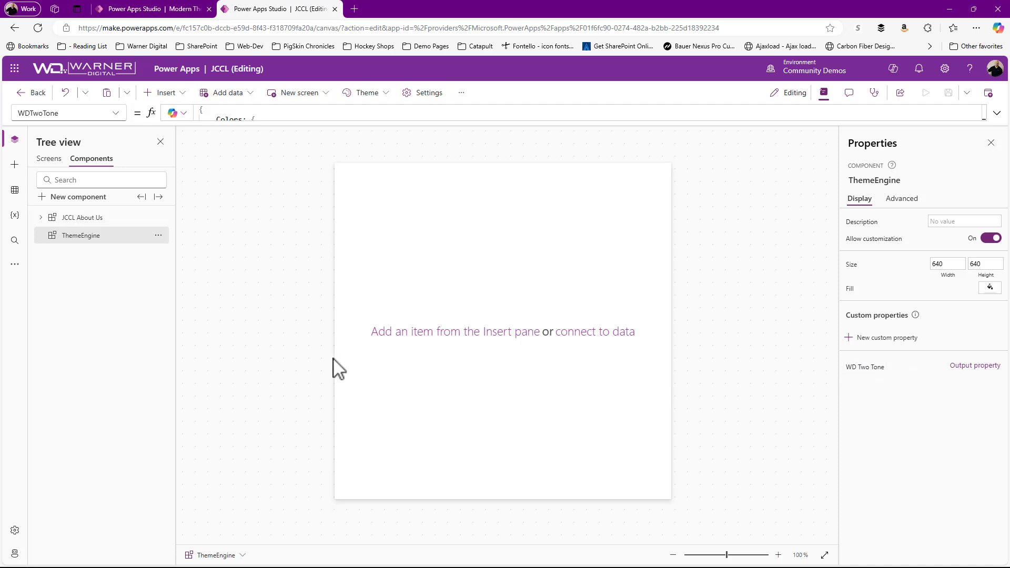
{"action": "left_click", "coordinate": [865, 367]}
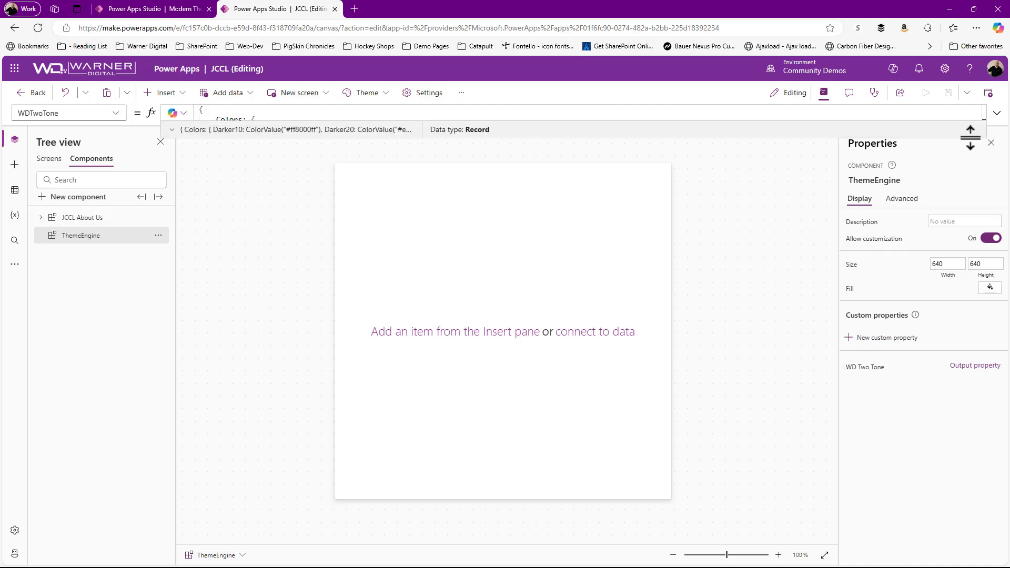
{"action": "left_click", "coordinate": [997, 113]}
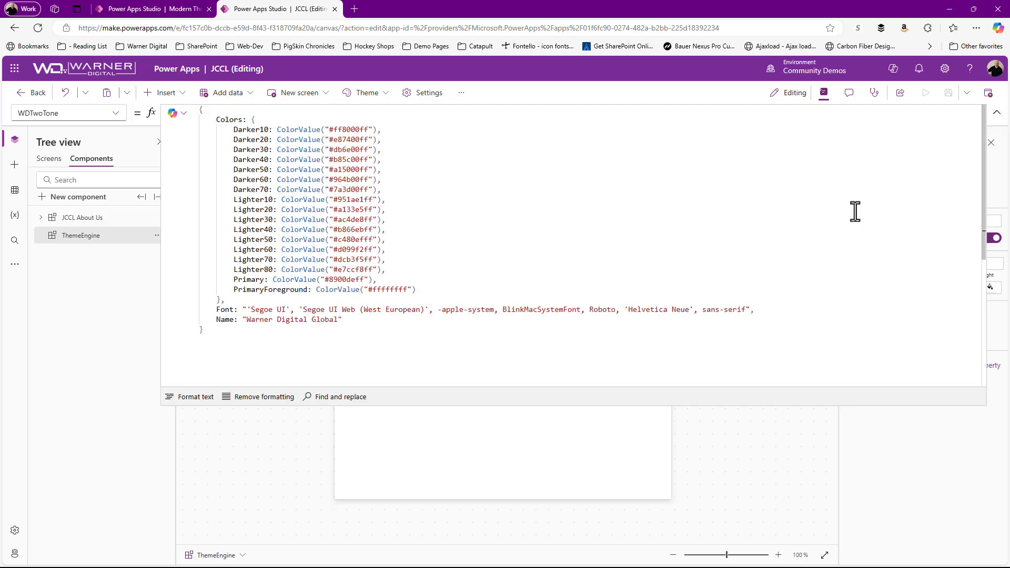
{"action": "left_click", "coordinate": [997, 112]}
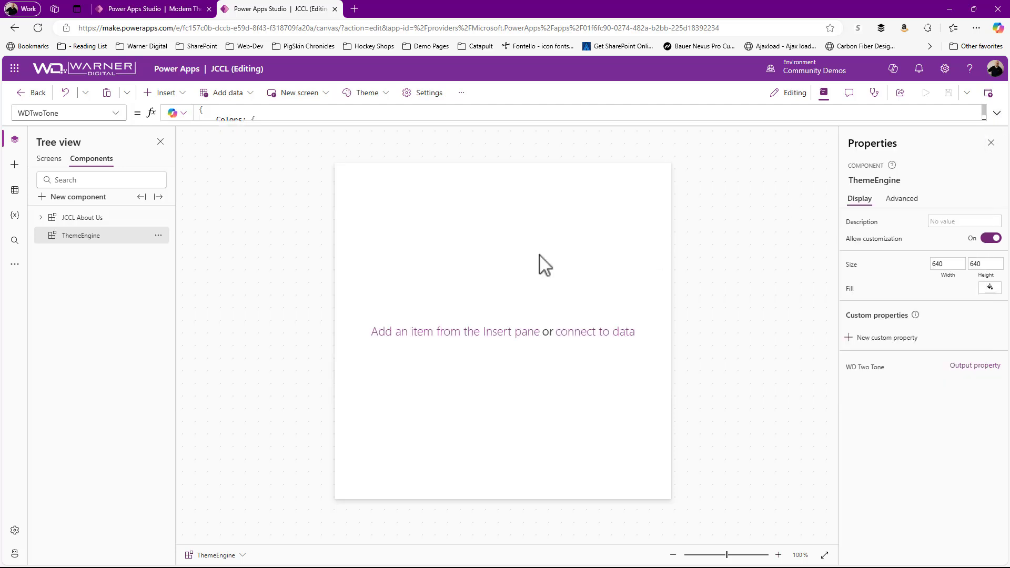
{"action": "left_click", "coordinate": [138, 10]}
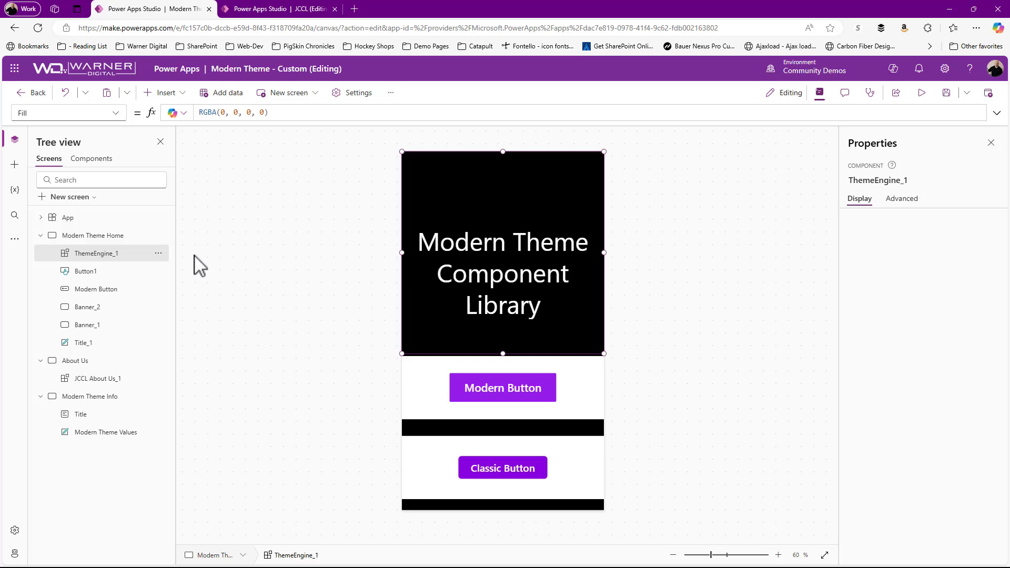
Step: Set the App object's Theme property to ThemeEngine_1.WDTwoTone
{"action": "left_click", "coordinate": [65, 219]}
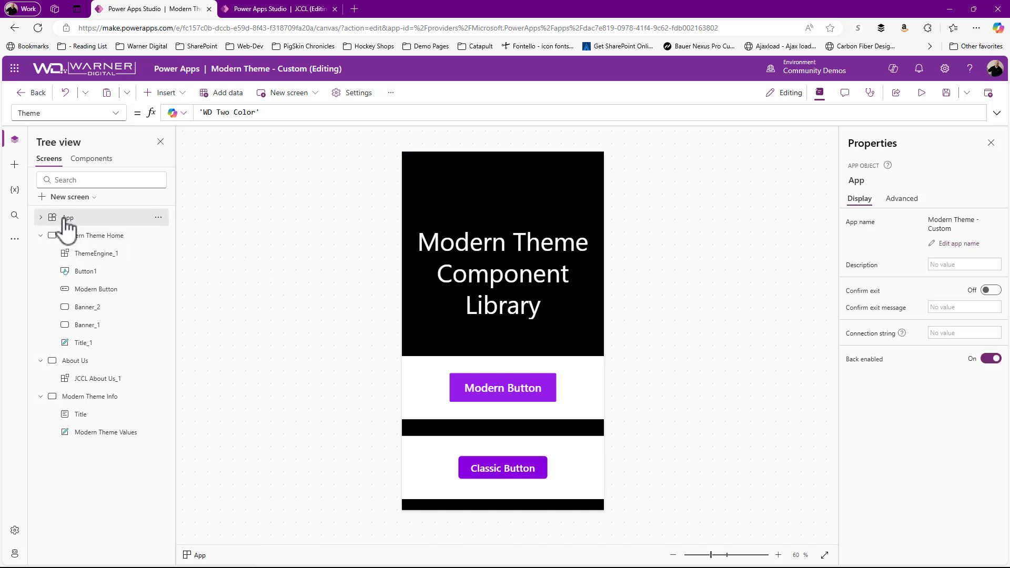
{"action": "left_click", "coordinate": [118, 114]}
{"action": "left_click", "coordinate": [119, 113]}
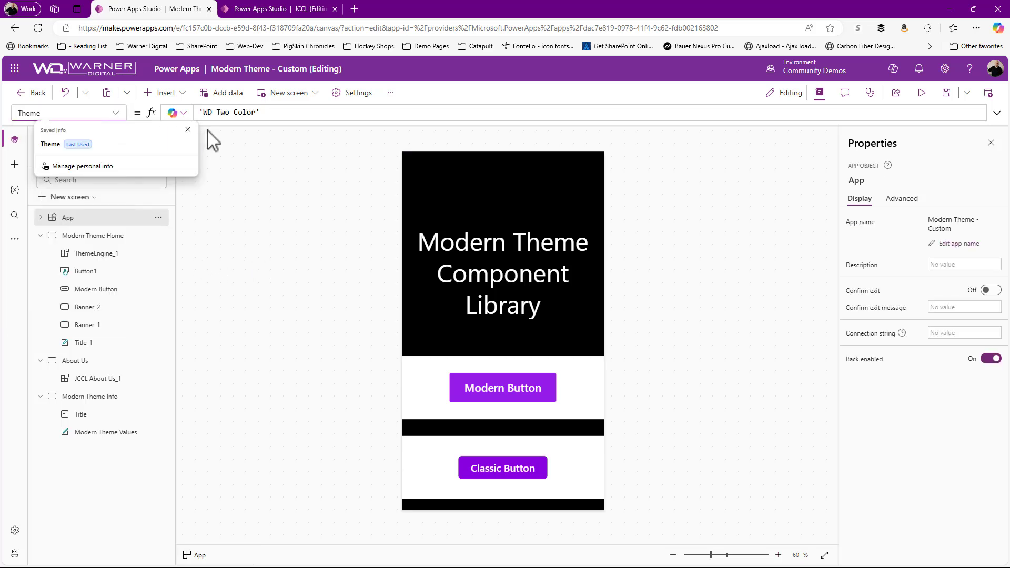
{"action": "left_click", "coordinate": [188, 131]}
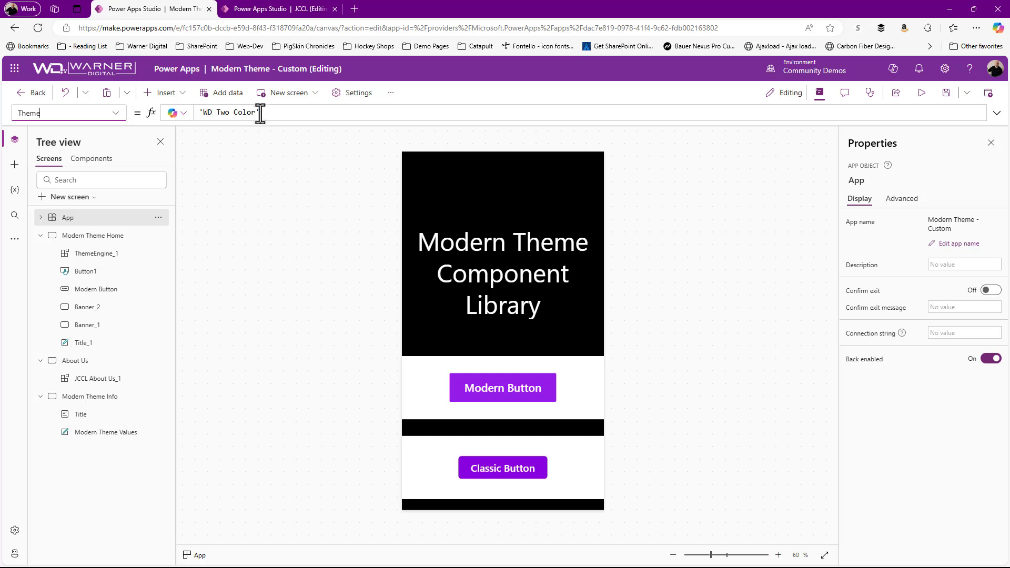
{"action": "left_click_drag", "start_coordinate": [261, 112], "coordinate": [177, 114]}
{"action": "key", "text": "BackSpace"}
{"action": "key", "text": "BackSpace"}
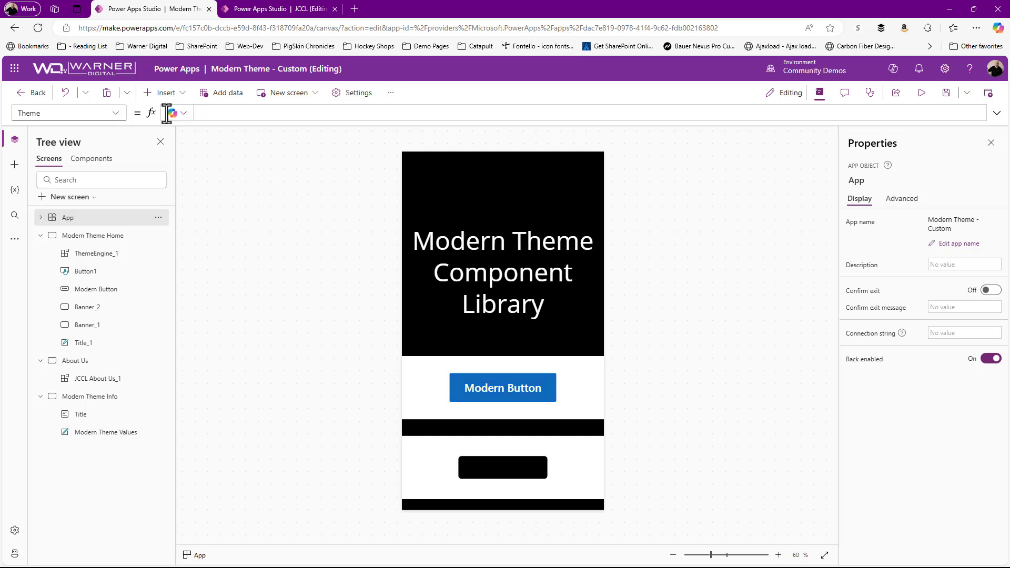
{"action": "type", "text": "ThemeEngine_1."}
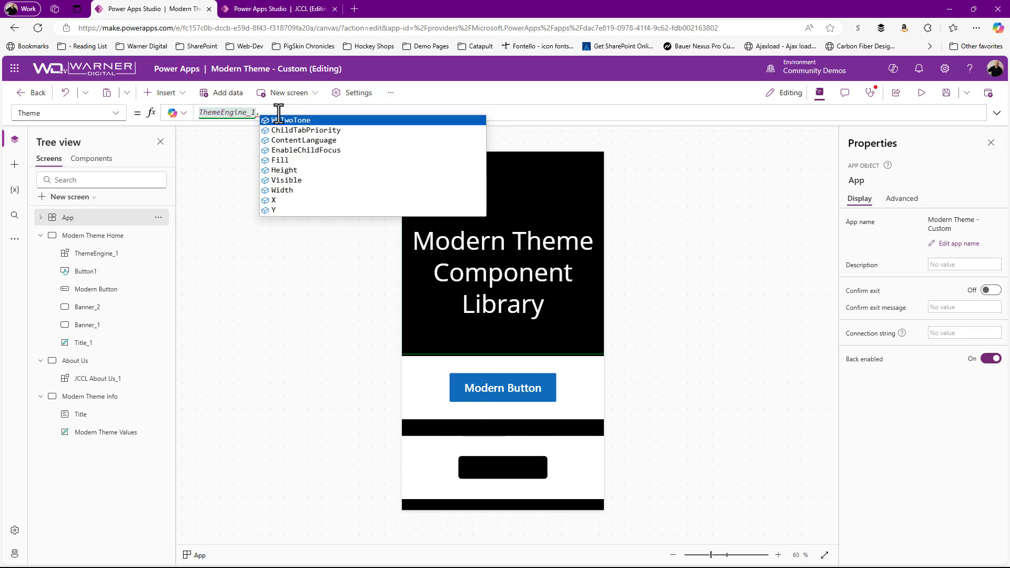
{"action": "left_click", "coordinate": [284, 120]}
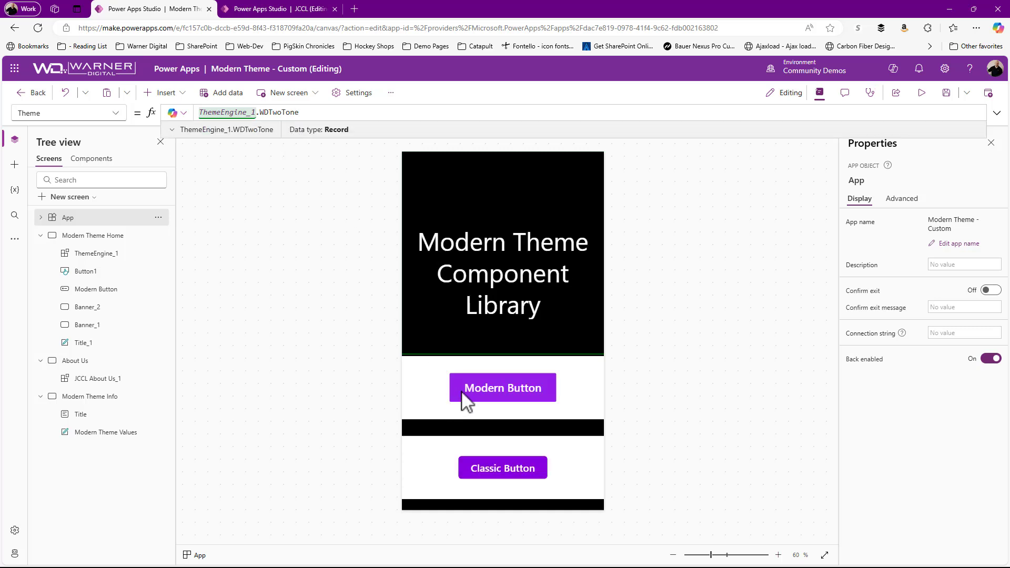
{"action": "left_click", "coordinate": [568, 439]}
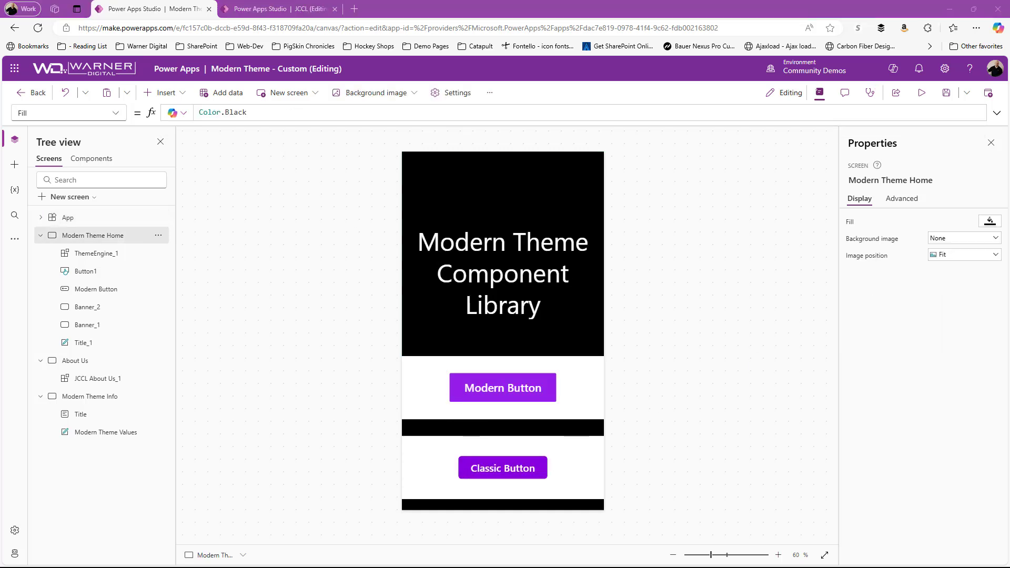
{"action": "key", "text": "ctrl+1"}
{"action": "left_click", "coordinate": [507, 466]}
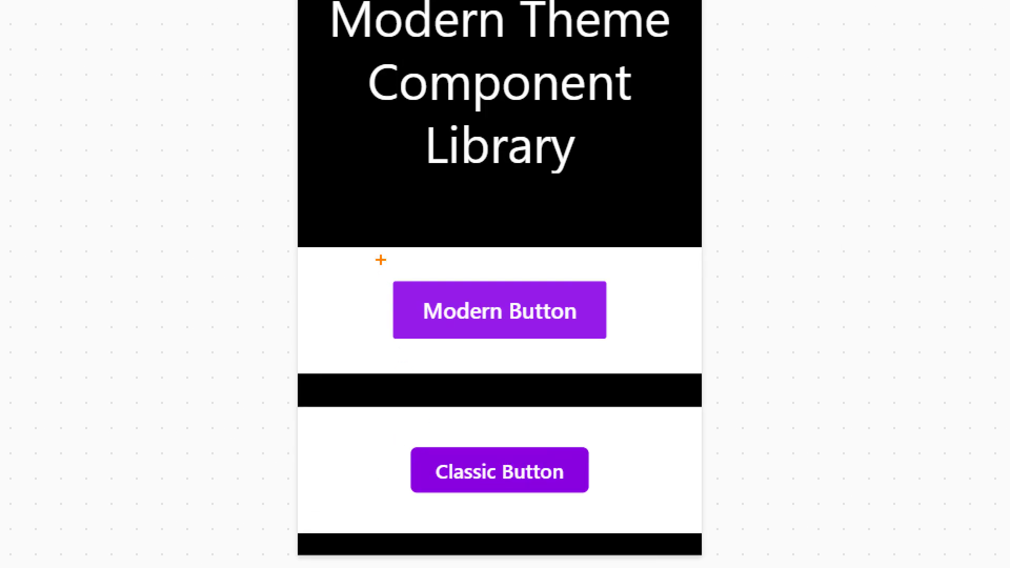
{"action": "left_click_drag", "start_coordinate": [363, 233], "coordinate": [713, 552]}
{"action": "left_click_drag", "start_coordinate": [585, 471], "coordinate": [828, 396]}
{"action": "left_click_drag", "start_coordinate": [603, 314], "coordinate": [778, 314]}
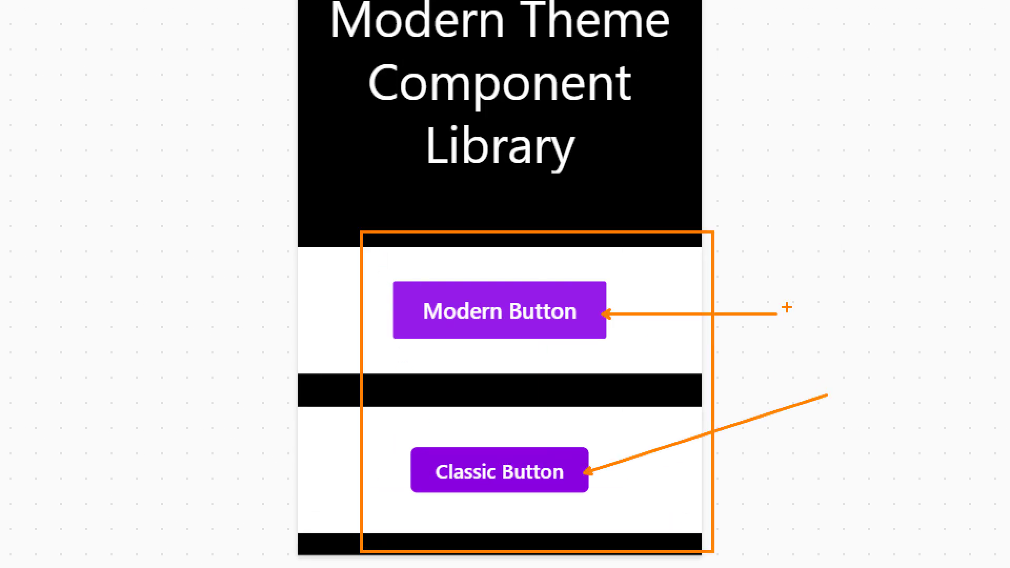
{"action": "key", "text": "Escape"}
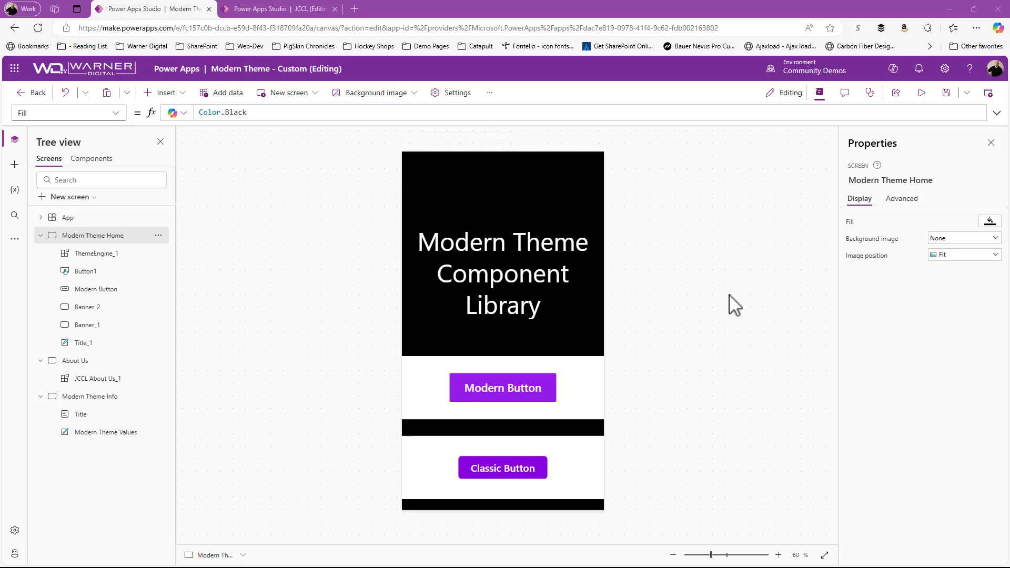
Step: Preview the Modern Theme Home buttons, then inspect the App's Theme formula and the Classic Button's HoverFill formula
{"action": "left_click", "coordinate": [921, 93]}
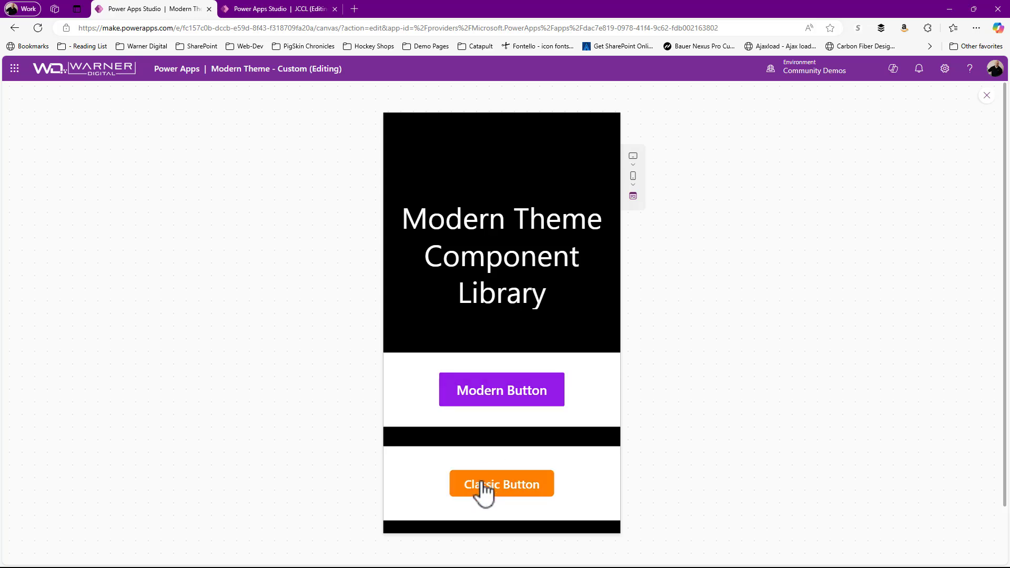
{"action": "left_click", "coordinate": [988, 95]}
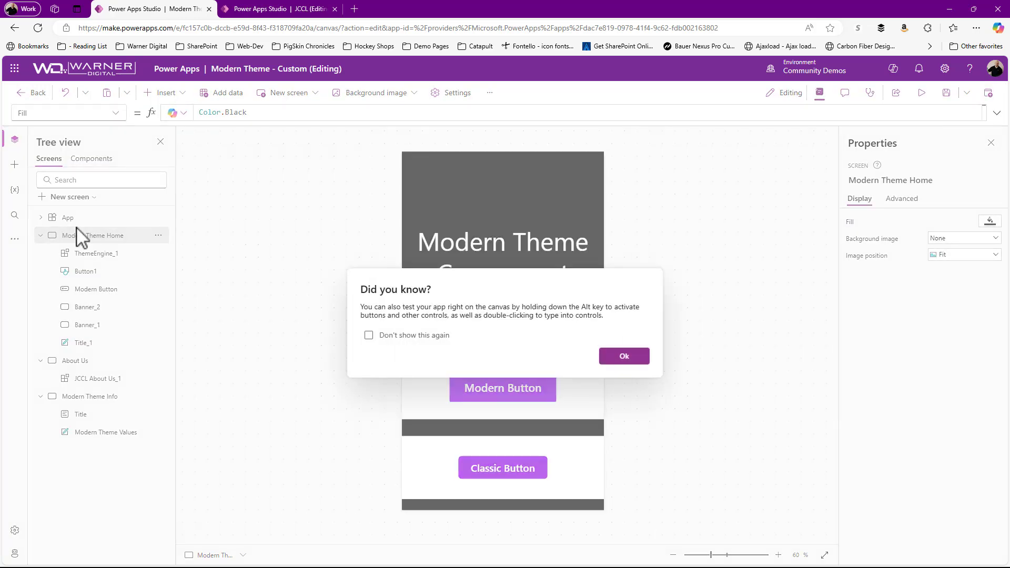
{"action": "left_click", "coordinate": [618, 353]}
{"action": "left_click", "coordinate": [71, 218]}
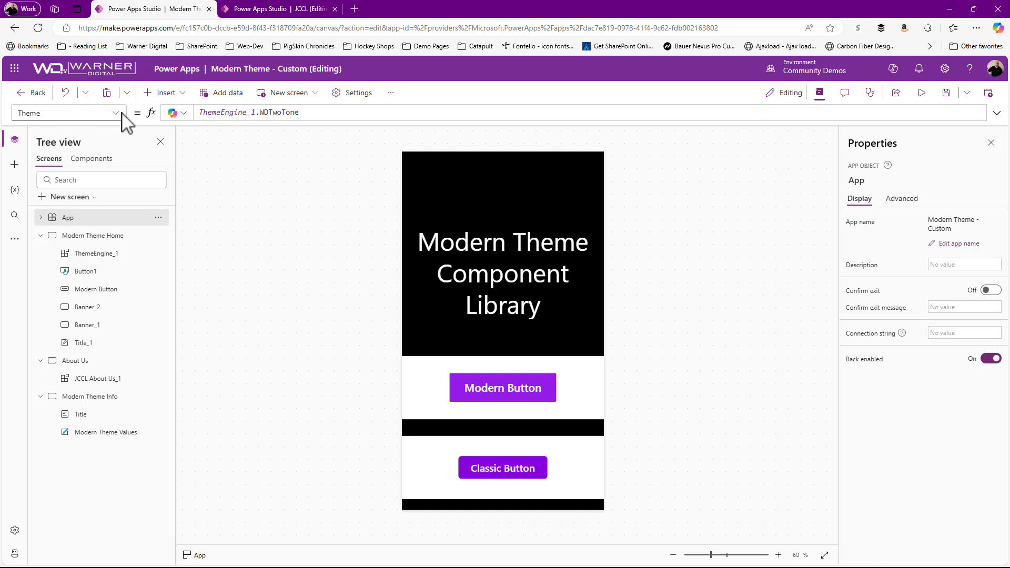
{"action": "left_click", "coordinate": [485, 481]}
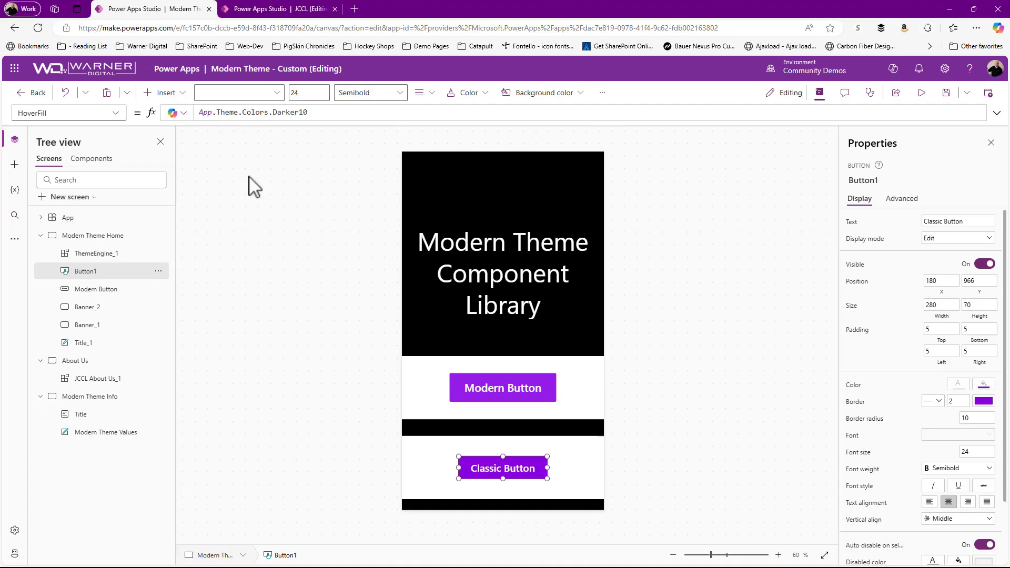
Step: Apply the custom theme whose name starts with WarnerWon to the app
{"action": "left_click", "coordinate": [15, 239]}
{"action": "left_click", "coordinate": [62, 243]}
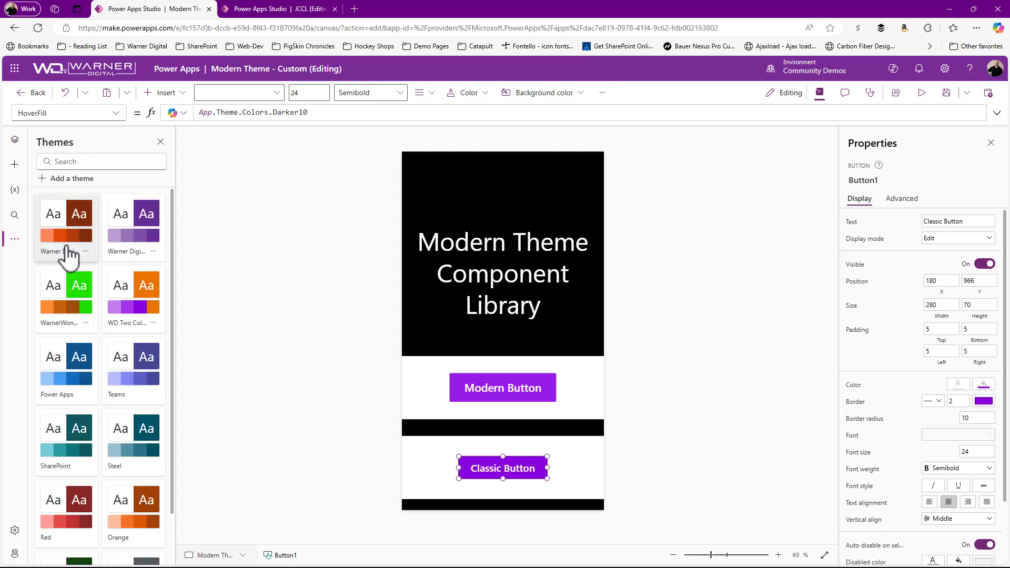
{"action": "left_click", "coordinate": [69, 318]}
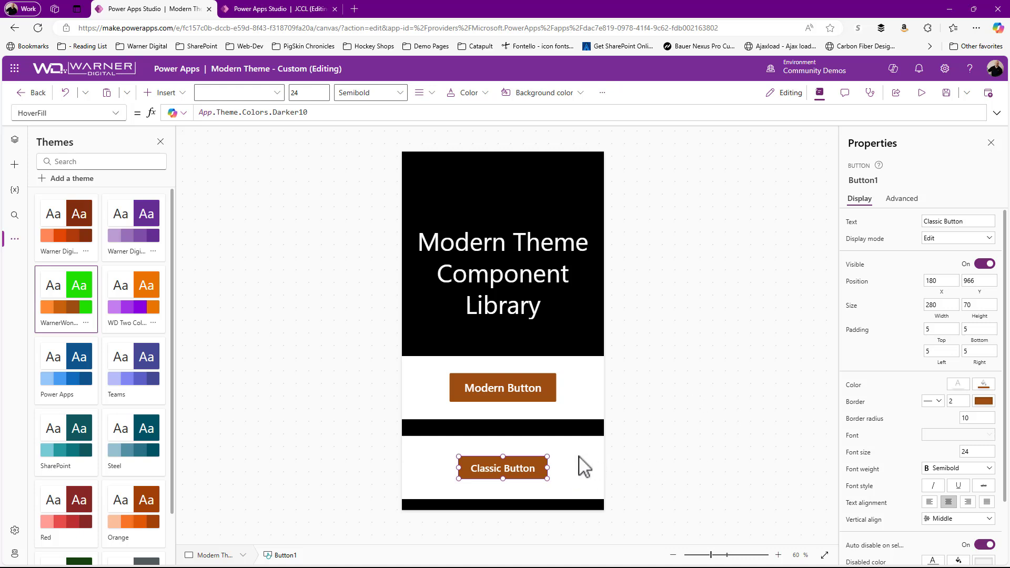
Step: Preview the app with the newly applied theme, then close the preview and dismiss the tip
{"action": "key", "text": "alt"}
{"action": "left_click", "coordinate": [922, 92]}
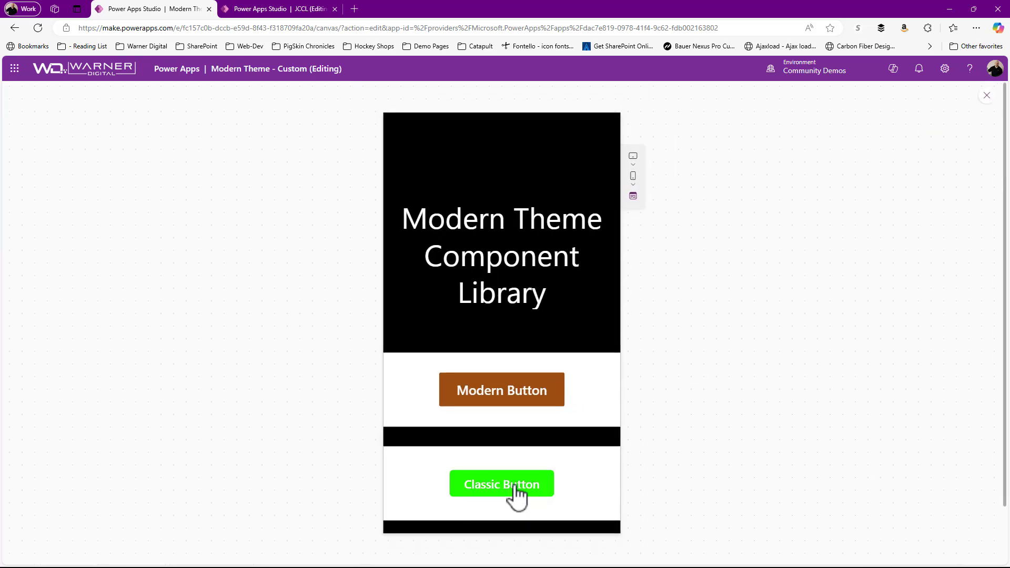
{"action": "left_click", "coordinate": [988, 95]}
{"action": "left_click", "coordinate": [624, 355]}
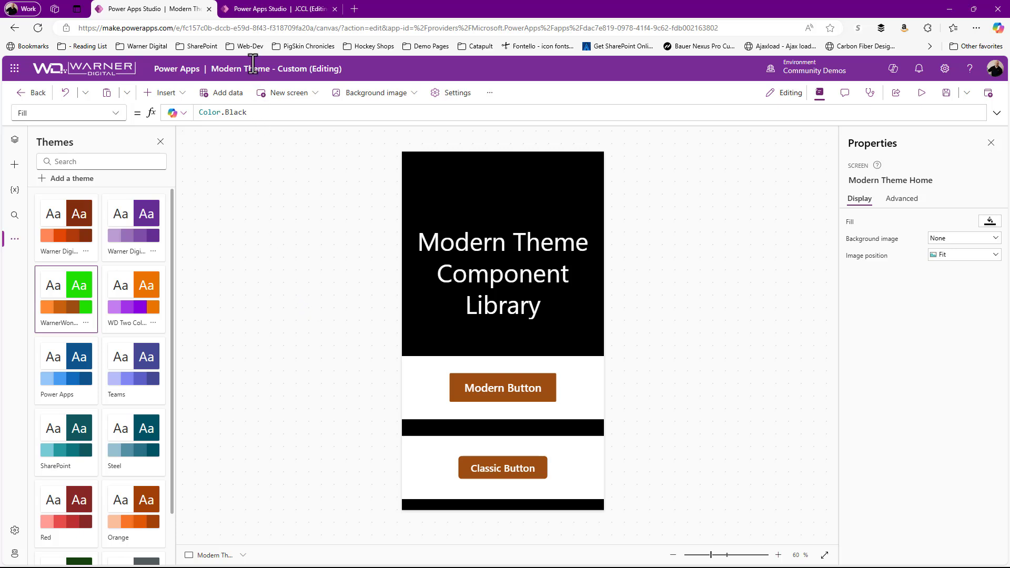
Step: Add a custom output property named WonkaWarner with the Record data type to the ThemeEngine component in the JCCL library
{"action": "left_click", "coordinate": [260, 11]}
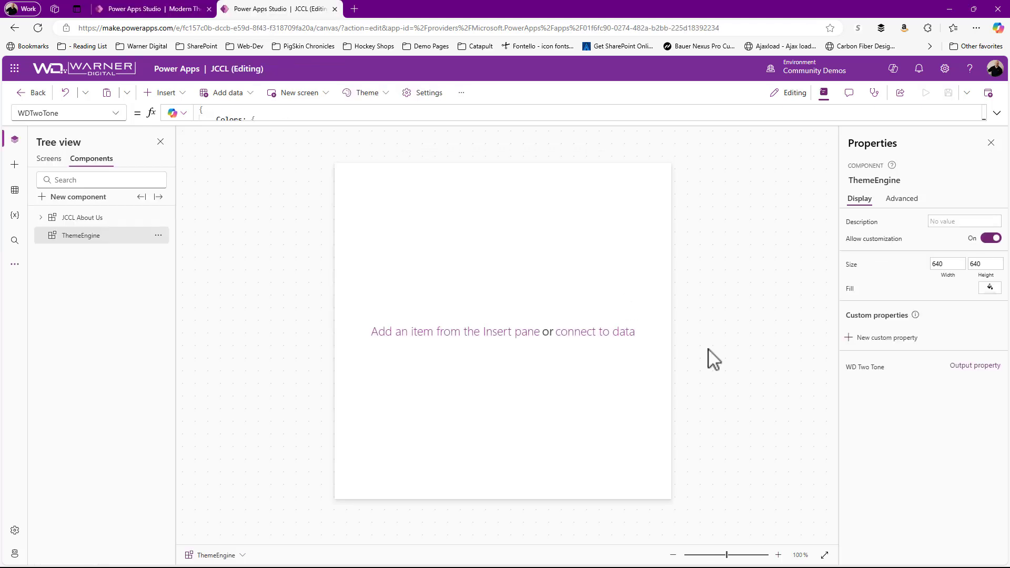
{"action": "left_click", "coordinate": [875, 339]}
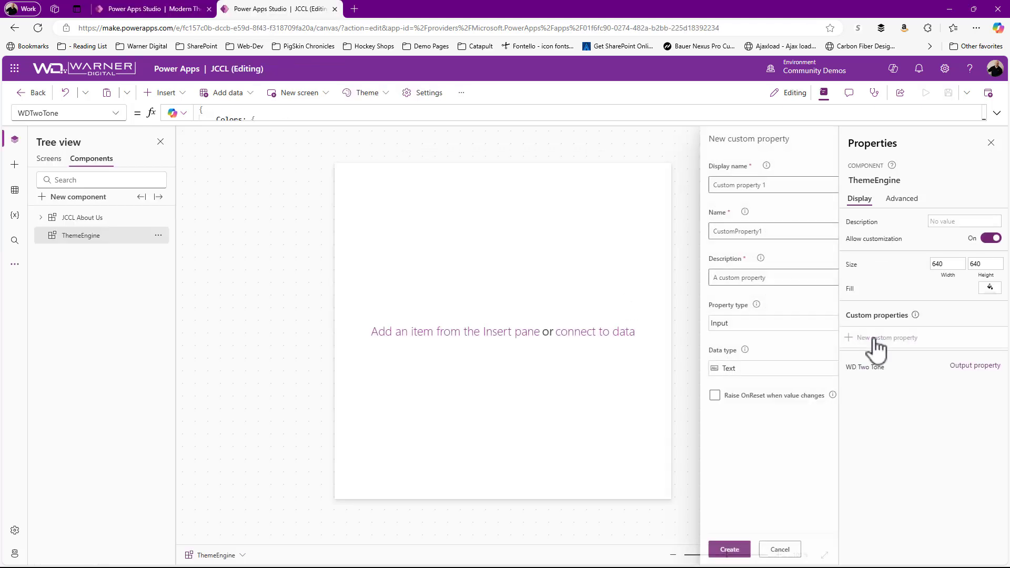
{"action": "triple_click", "coordinate": [720, 185]}
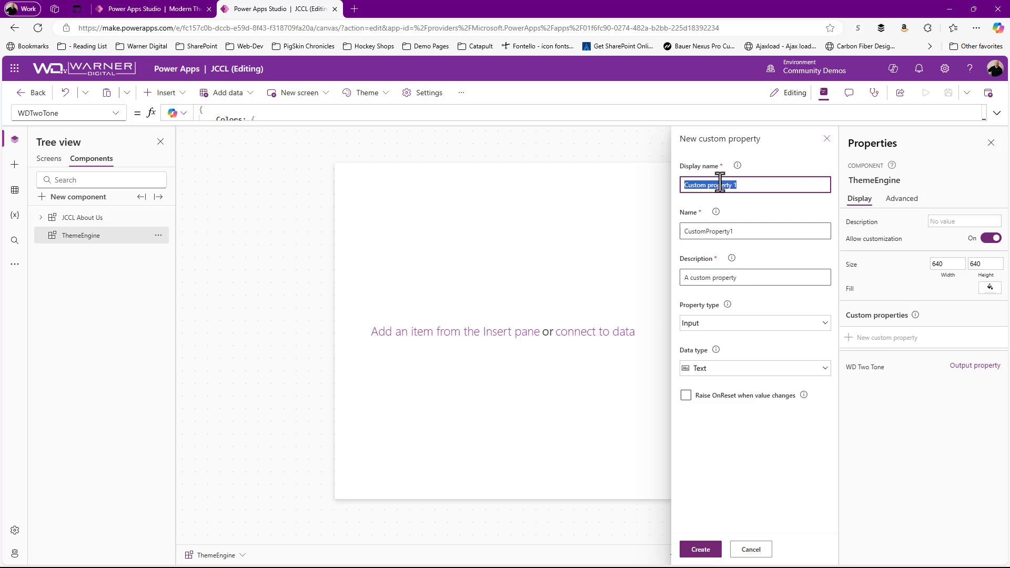
{"action": "type", "text": "WonkaWarner"}
{"action": "left_click", "coordinate": [717, 323]}
{"action": "left_click", "coordinate": [703, 383]}
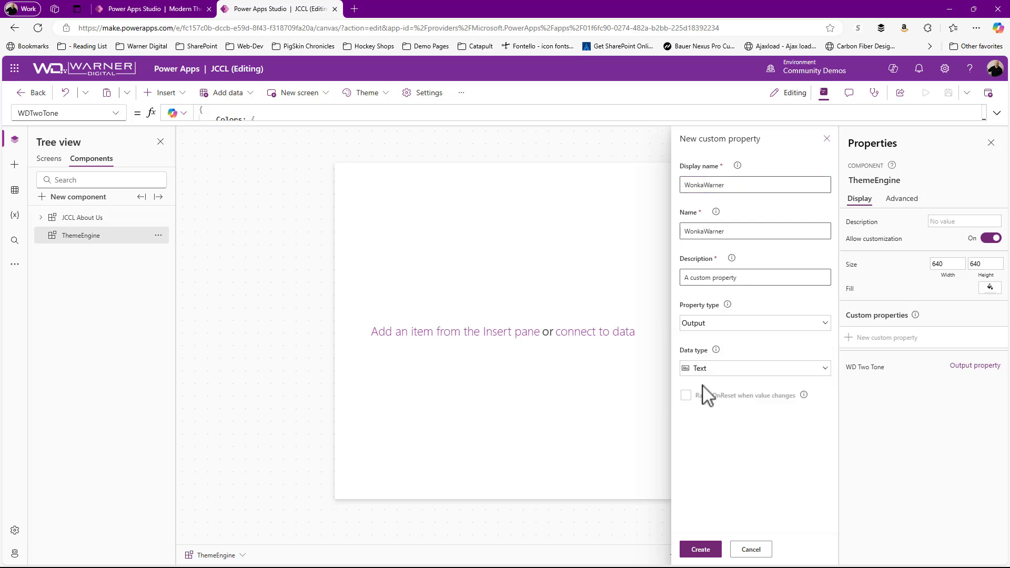
{"action": "left_click", "coordinate": [702, 371]}
{"action": "left_click", "coordinate": [708, 265]}
{"action": "left_click", "coordinate": [700, 548]}
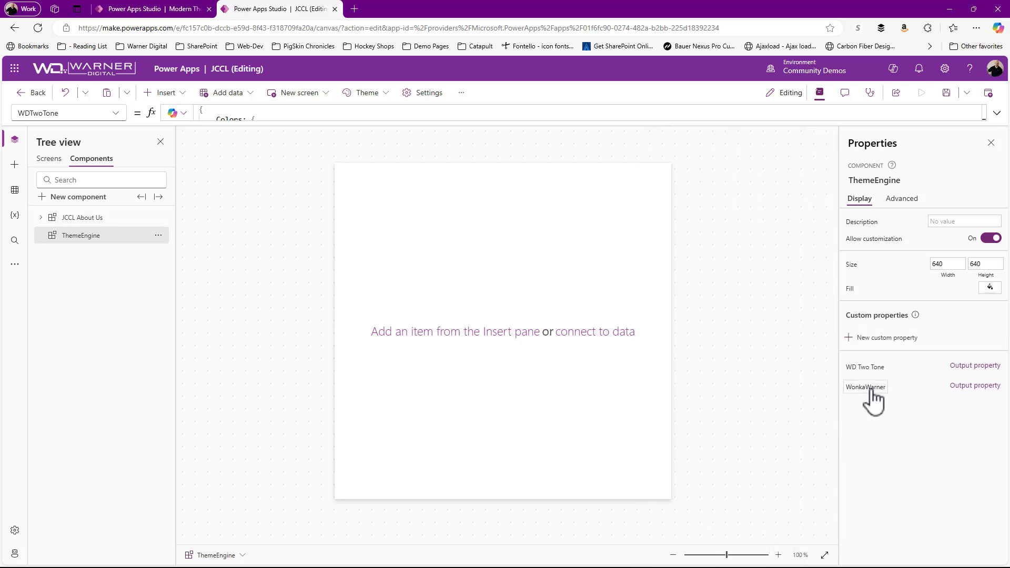
Step: Open the ThemeEngine's WonkaWarner property formula in the expanded editor and clear its sample record
{"action": "left_click", "coordinate": [869, 388]}
{"action": "left_click", "coordinate": [996, 114]}
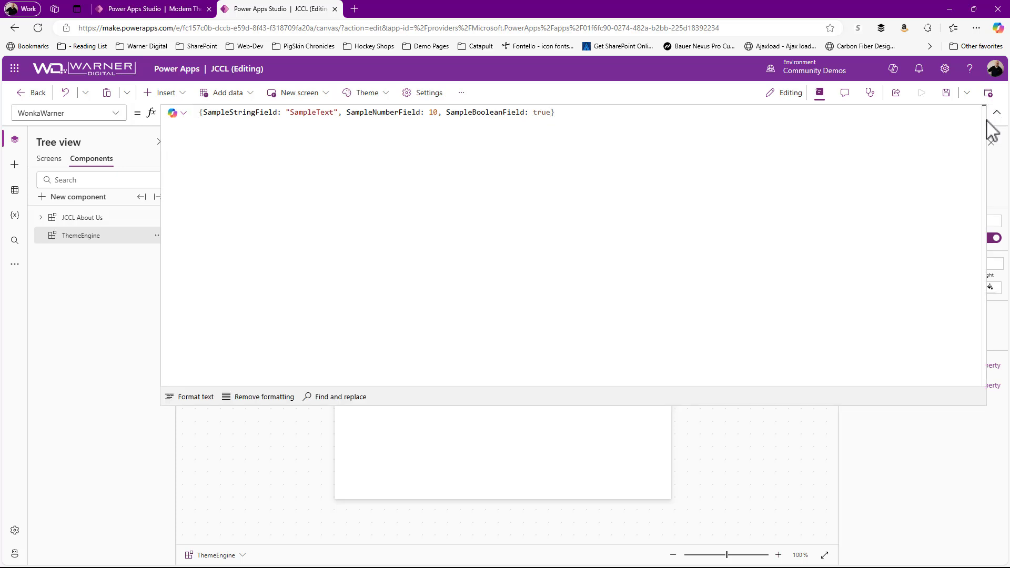
{"action": "key", "text": "alt+Tab"}
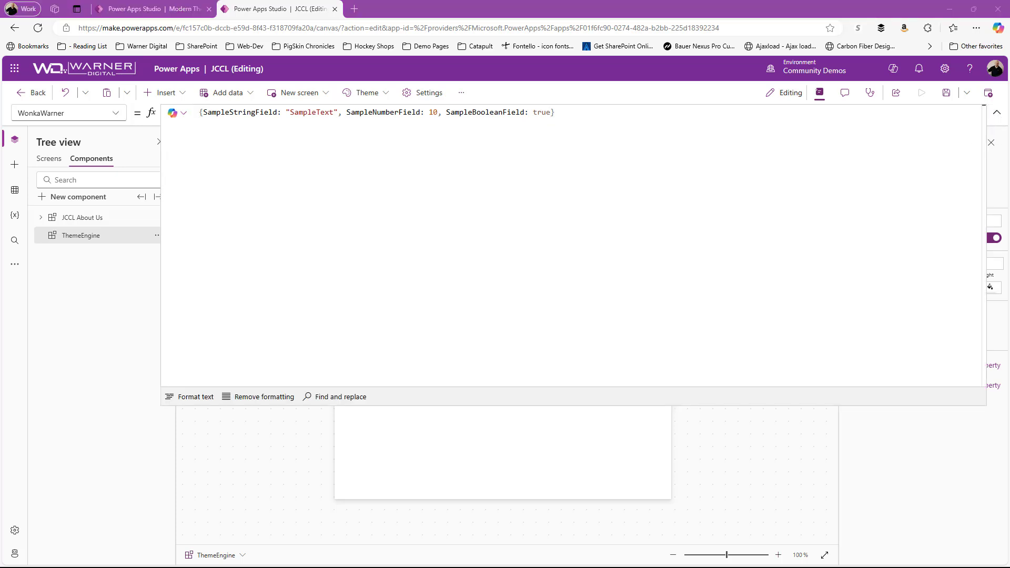
{"action": "left_click_drag", "start_coordinate": [594, 112], "coordinate": [165, 122]}
{"action": "key", "text": "BackSpace"}
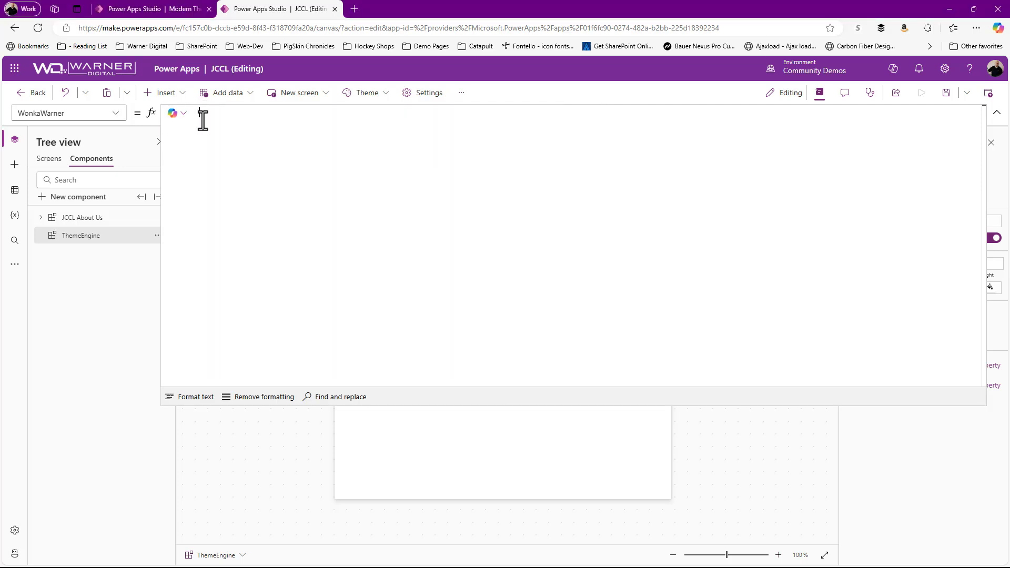
Step: Switch to the Modern Theme app and examine the theme values on the Modern Theme Info screen
{"action": "left_click", "coordinate": [154, 10]}
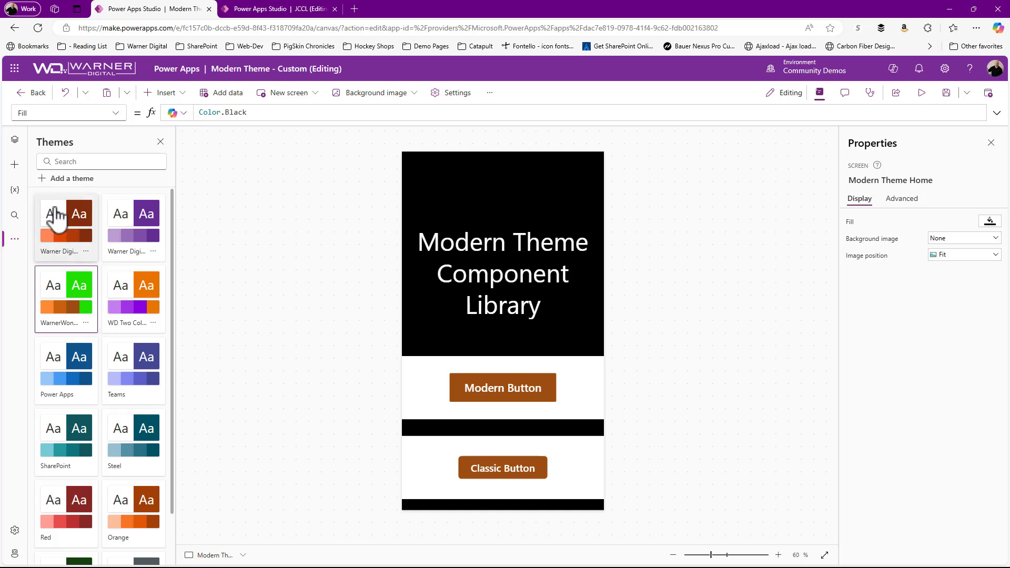
{"action": "left_click", "coordinate": [14, 140]}
{"action": "left_click", "coordinate": [79, 399]}
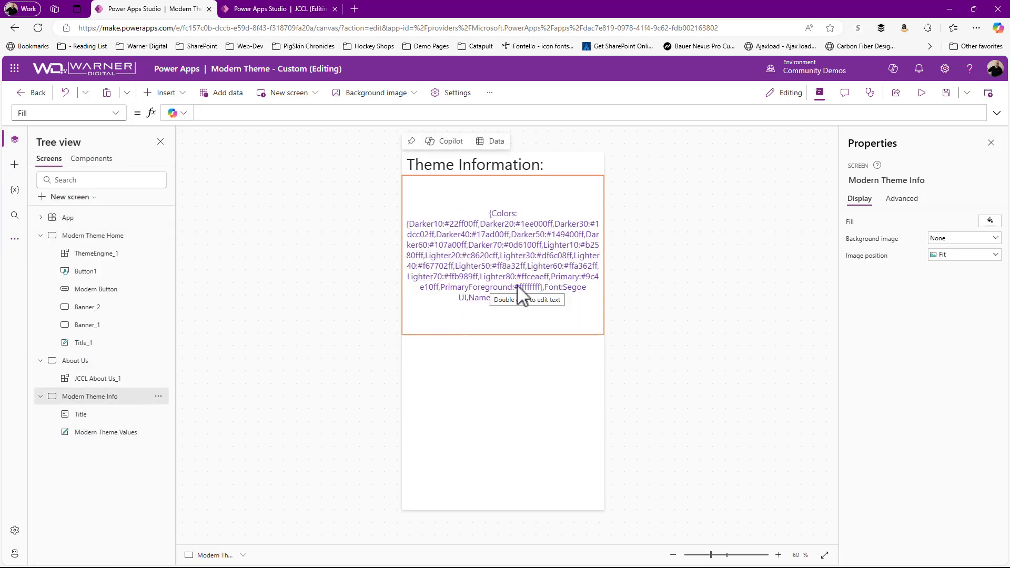
Step: Paste the theme record named "Warner Wonka" with Primary #9c4e10ff into the JCCL library's WonkaWarner formula and format it
{"action": "left_click", "coordinate": [277, 11]}
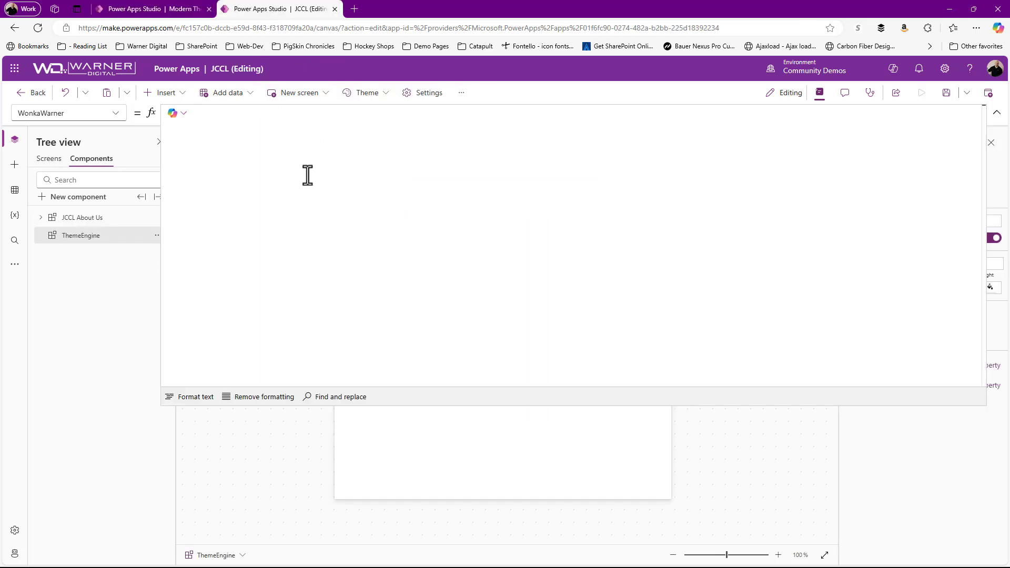
{"action": "type", "text": "{ Colors: { Darker10: ColorValue(\"#22ff00ff\"), Darker20: ColorValue(\"#1ee000ff\"), Darker30: ColorValue(\"#1dcc02ff\"), Darker40: ColorValue(\"#17ad00ff\"), Darker50: ColorValue(\"#149400ff\"), Darker60: ColorValue(\"#107a00ff\"), Darker70: ColorValue(\"#0d6100ff\"), Lighter10: ColorValue(\"#b2580fff\"), Lighter20: ColorValue(\"#c8620cff\"), Lighter30: ColorValue(\"#df6c08ff\"), Lighter40: ColorValue(\"#f67702ff\"), Lighter50: ColorValue(\"#ff8a32ff\"), Lighter60: ColorValue(\"#ffa362ff\"), Lighter70: ColorValue(\"#ffb989ff\"), Lighter80: ColorValue(\"#ffceaeff\"), Primary: ColorValue(\"#9c4e10ff\"), PrimaryForeground: ColorValue(\"#ffffffff\") }, Font: \"'Segoe UI', 'Segoe UI Web (West European)', -apple-system, BlinkMacSystemFont, Roboto, 'Helvetica Neue', sans-serif\", Name: \"Warner Wonka\" }"}
{"action": "left_click", "coordinate": [190, 397]}
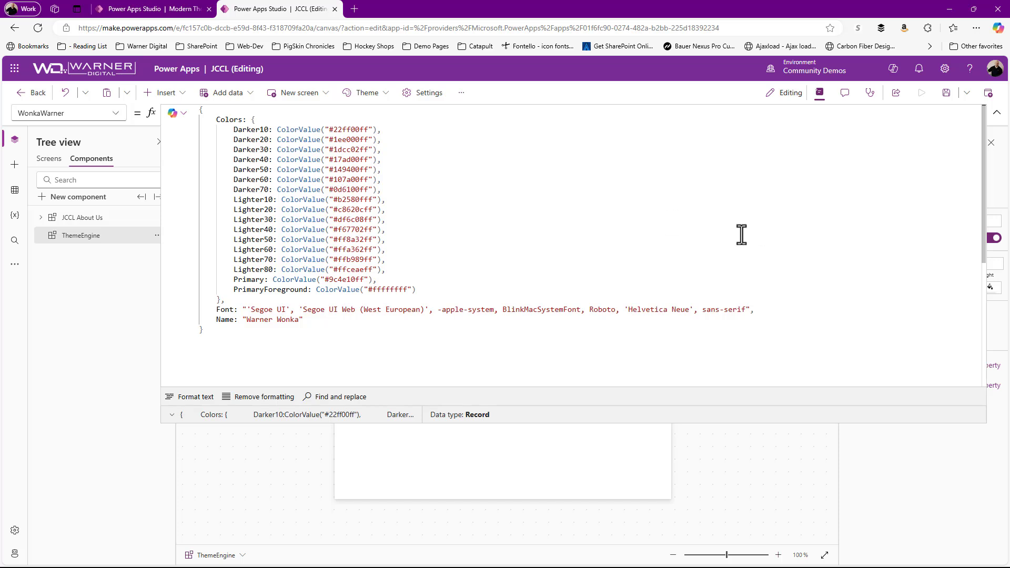
{"action": "left_click", "coordinate": [996, 117]}
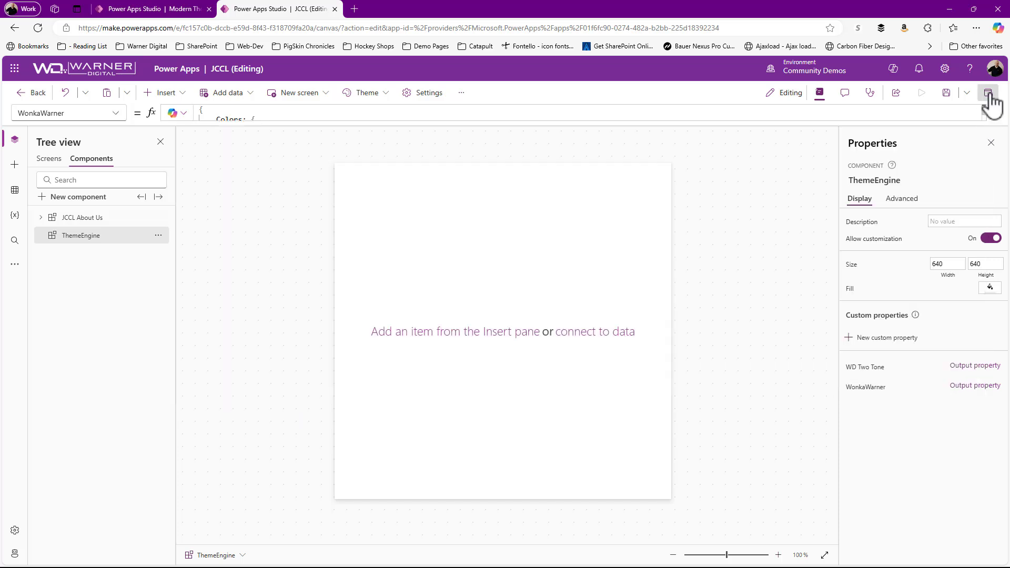
Step: Save and publish the JCCL library, and apply the JCCL component library update in the Modern Theme app
{"action": "key", "text": "ctrl+s"}
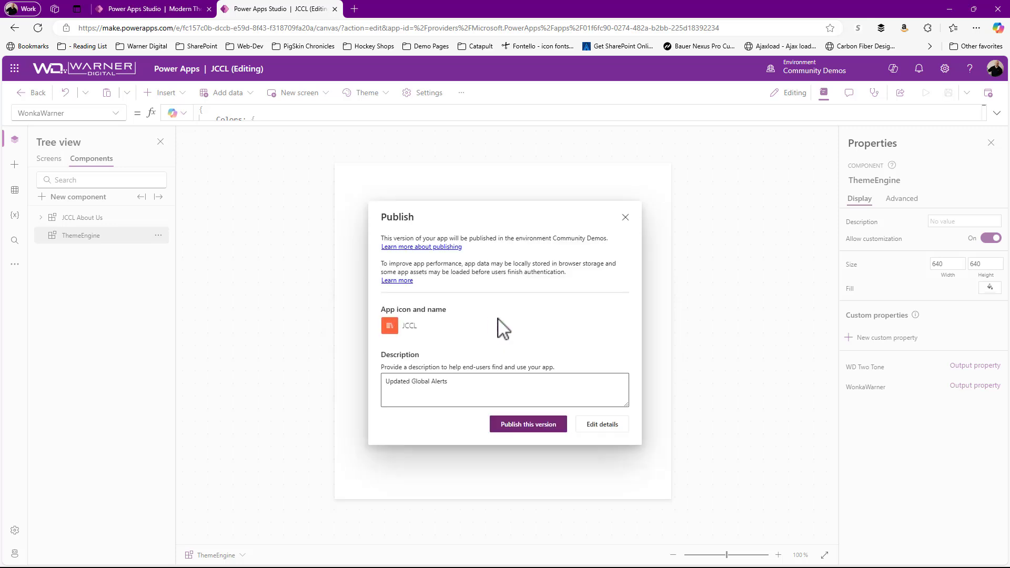
{"action": "left_click", "coordinate": [523, 425]}
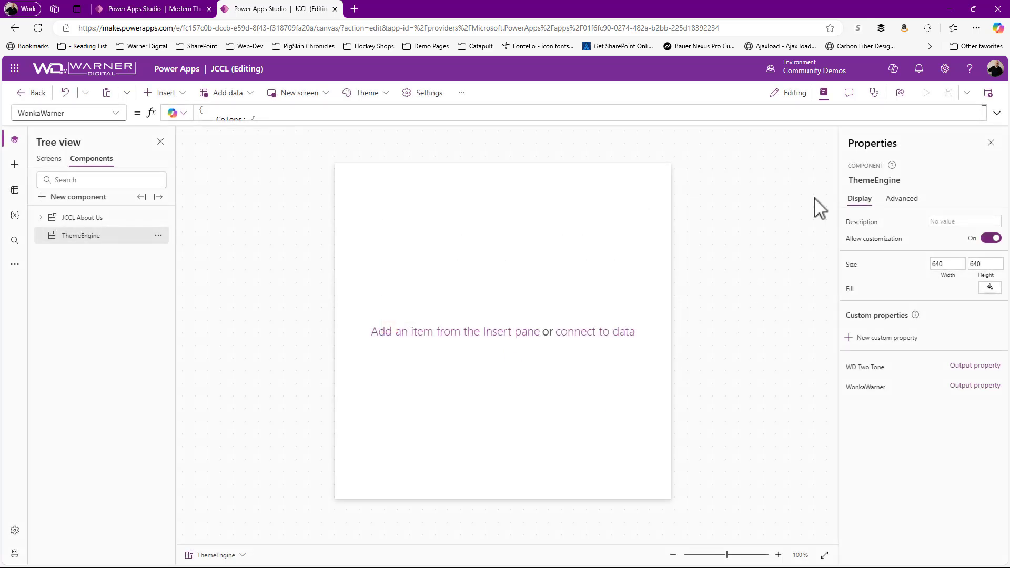
{"action": "left_click", "coordinate": [142, 9]}
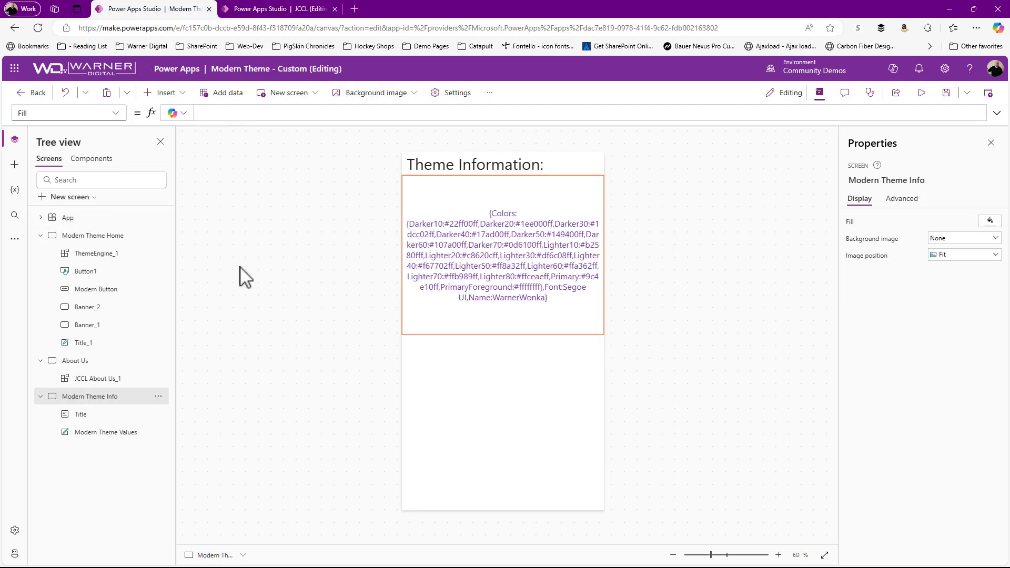
{"action": "left_click", "coordinate": [14, 164]}
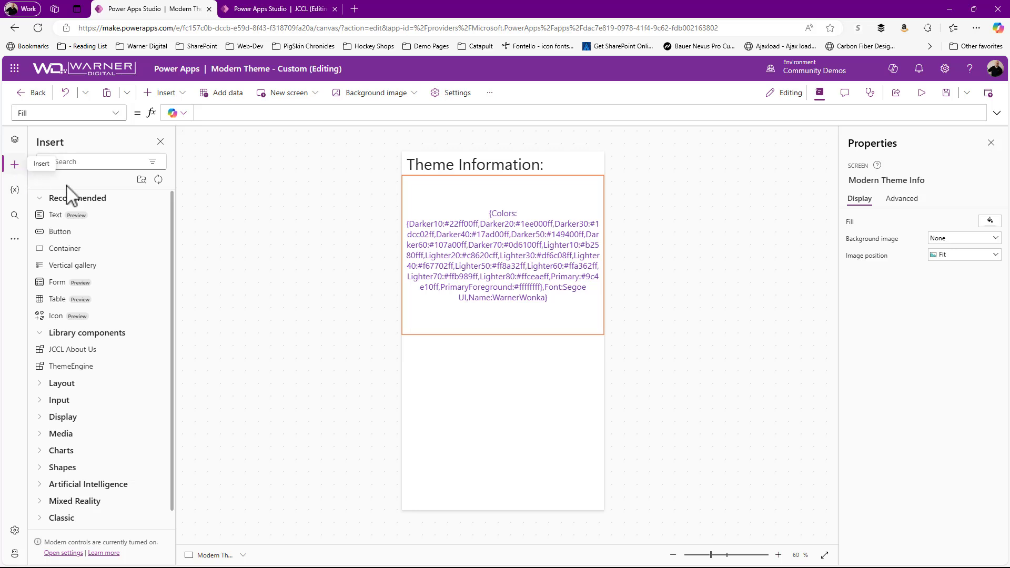
{"action": "left_click", "coordinate": [158, 180]}
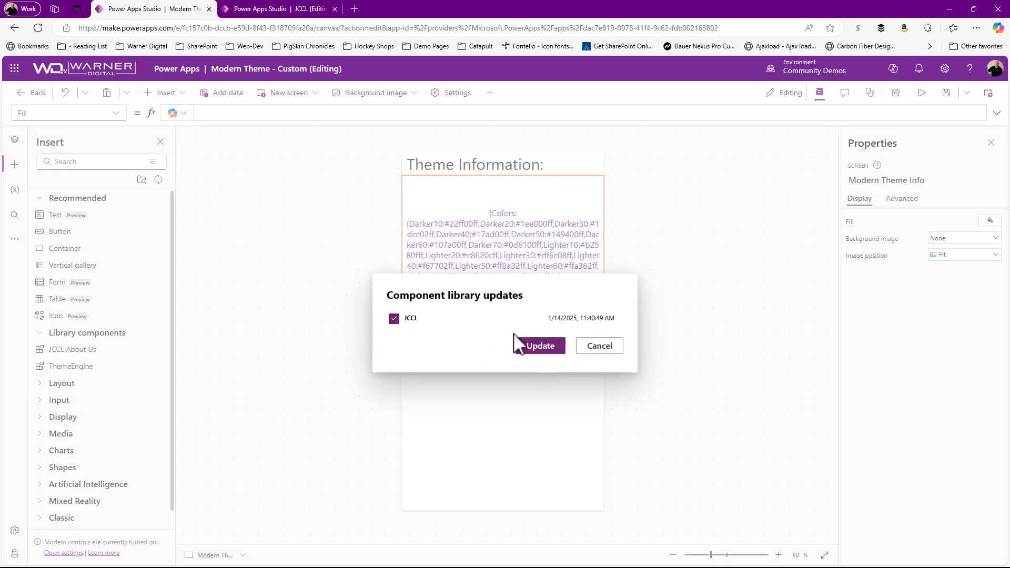
{"action": "left_click", "coordinate": [539, 347]}
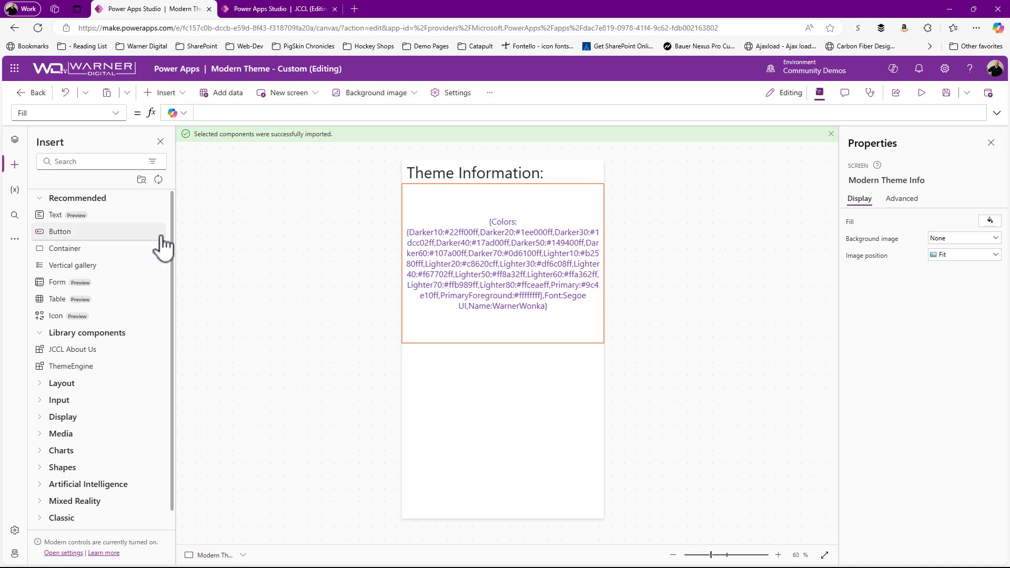
Step: Clear the Theme formula of the App object in the Modern Theme app
{"action": "left_click", "coordinate": [14, 140]}
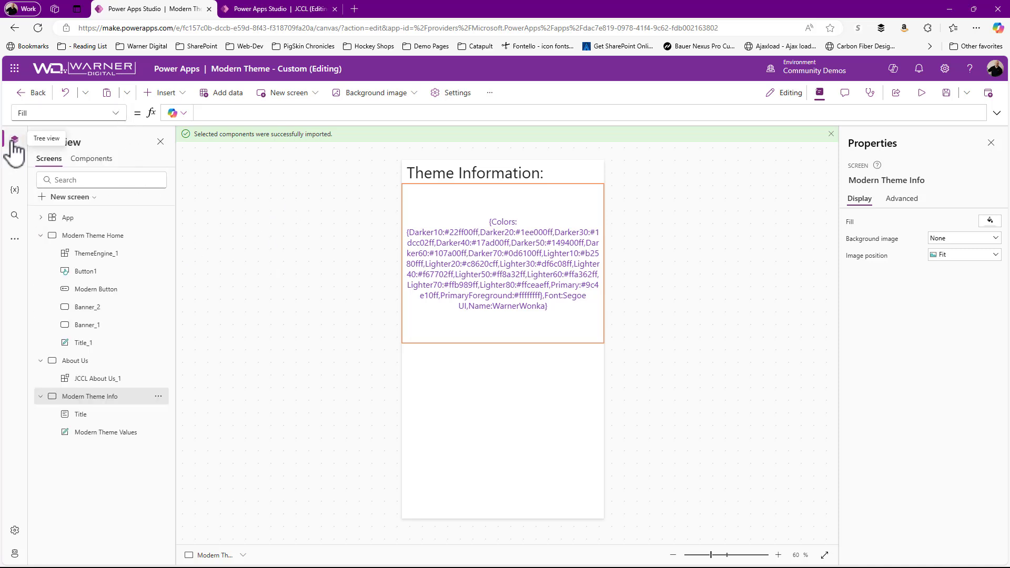
{"action": "left_click", "coordinate": [74, 218]}
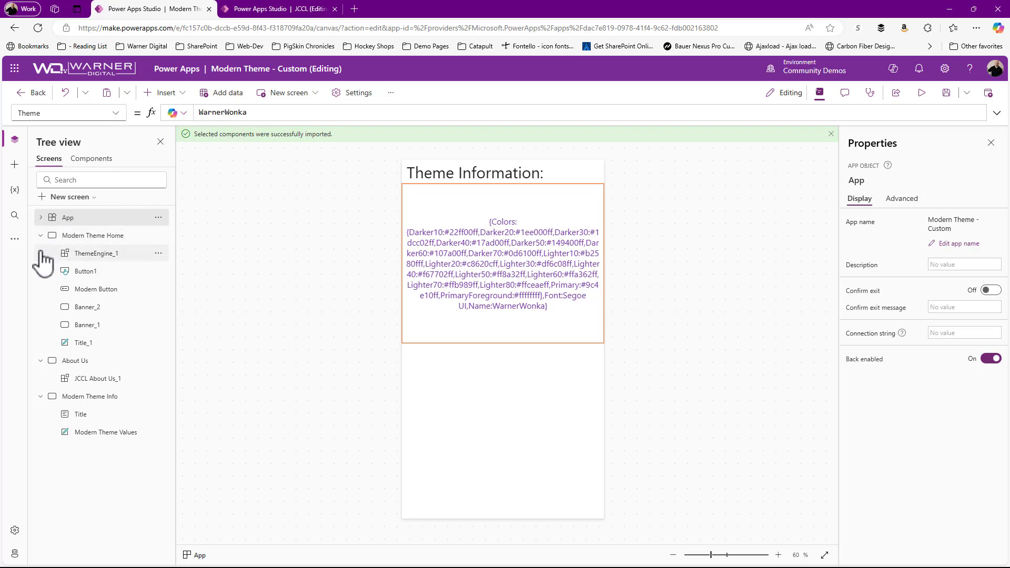
{"action": "left_click", "coordinate": [15, 239]}
{"action": "left_click", "coordinate": [58, 242]}
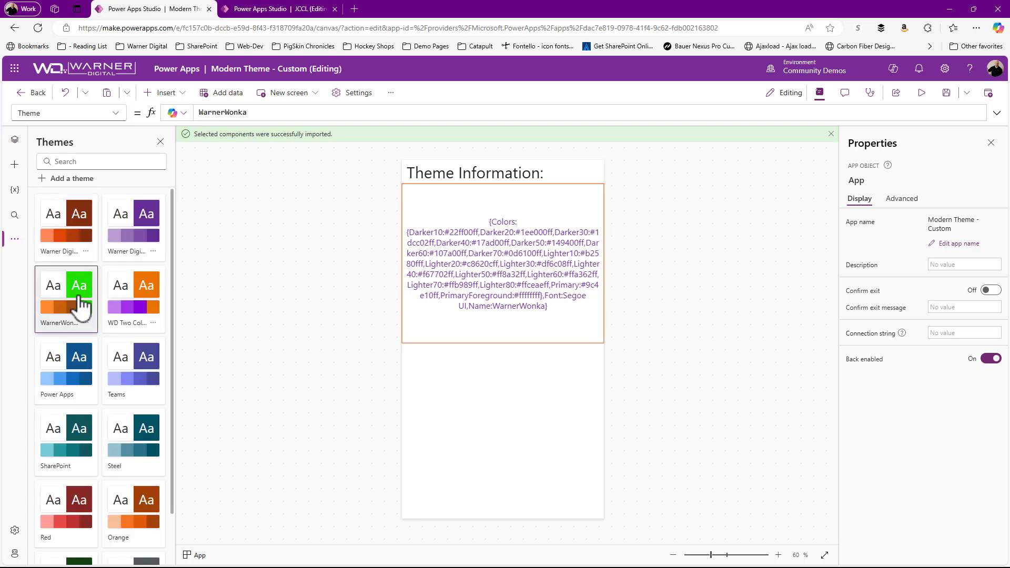
{"action": "left_click", "coordinate": [149, 304]}
{"action": "left_click_drag", "start_coordinate": [265, 113], "coordinate": [163, 118]}
{"action": "key", "text": "ctrl+a"}
{"action": "key", "text": "BackSpace"}
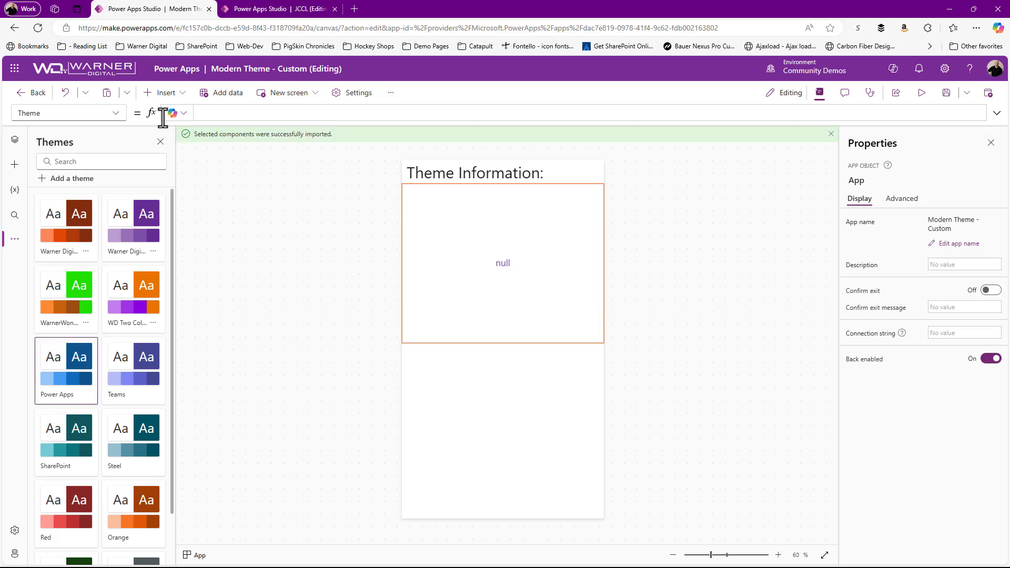
Step: Start the App's Theme formula with a ThemeEngine_1 reference and list the component's available properties
{"action": "type", "text": "Them"}
{"action": "key", "text": "Tab"}
{"action": "type", "text": "."}
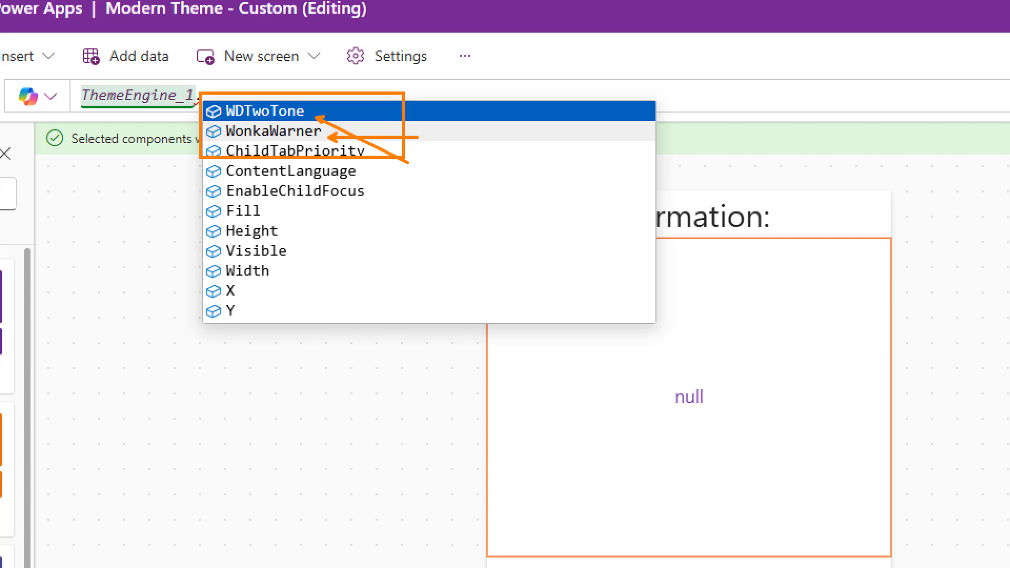
{"action": "key", "text": "Escape"}
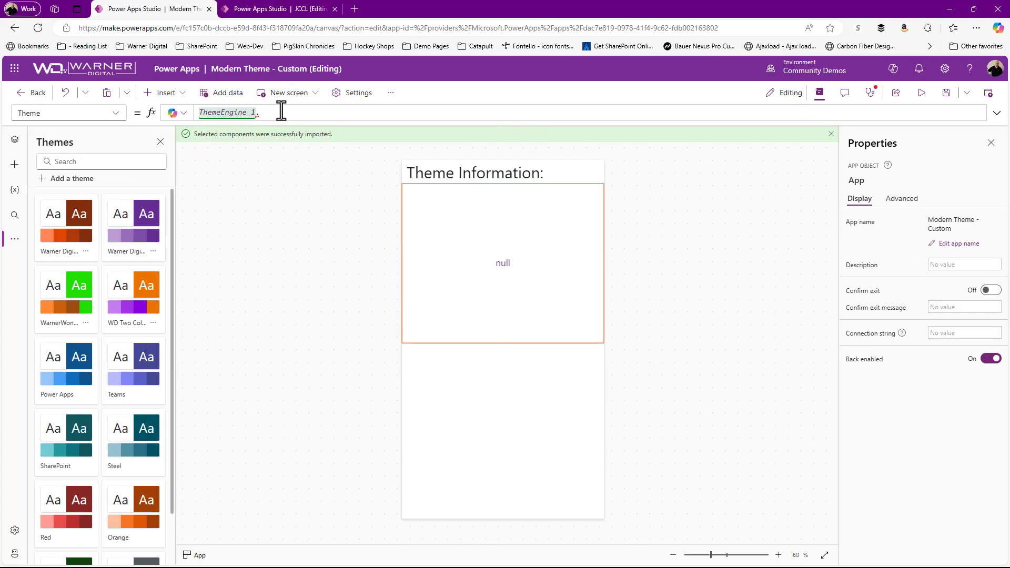
Step: Show the Modern Theme Home screen and complete the App's Theme formula as ThemeEngine_1.WDTwoTone
{"action": "left_click", "coordinate": [15, 139]}
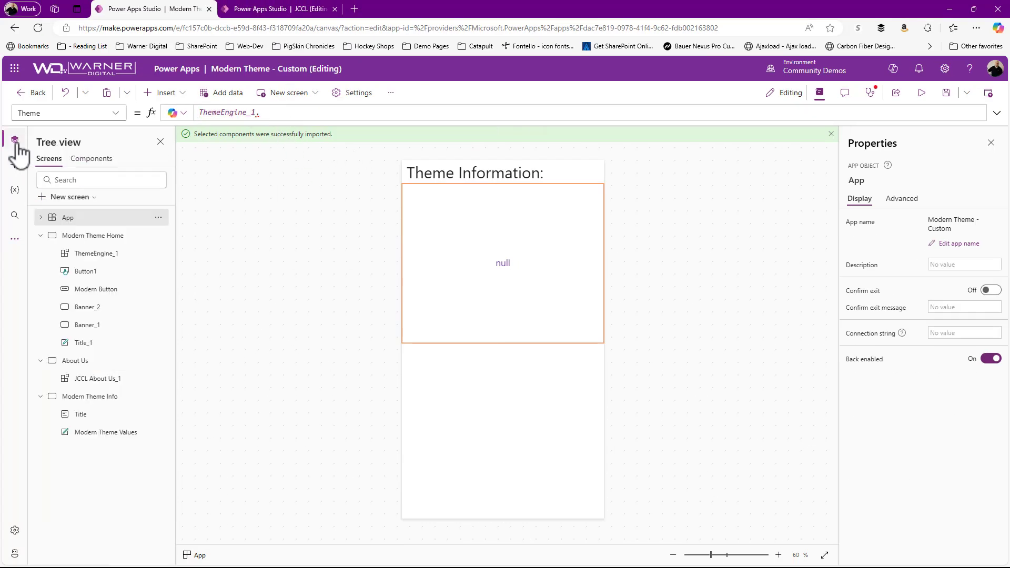
{"action": "left_click", "coordinate": [71, 236]}
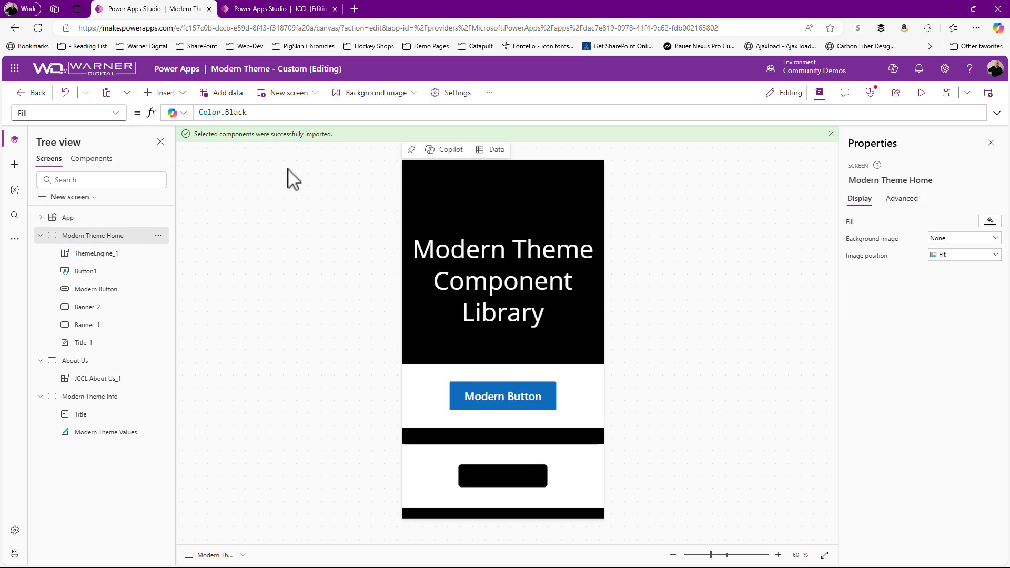
{"action": "left_click", "coordinate": [81, 221]}
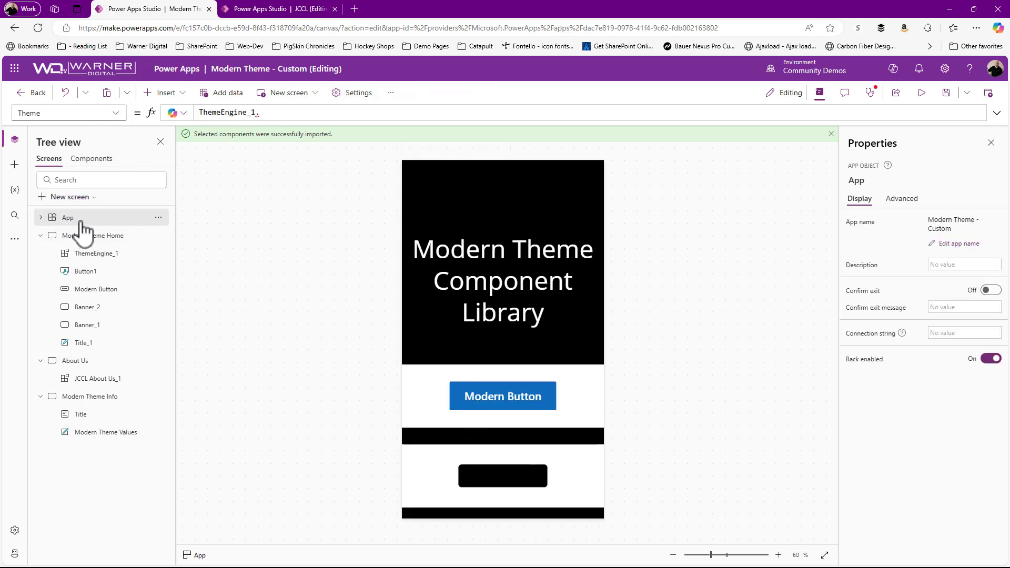
{"action": "left_click", "coordinate": [115, 113]}
{"action": "left_click", "coordinate": [279, 113]}
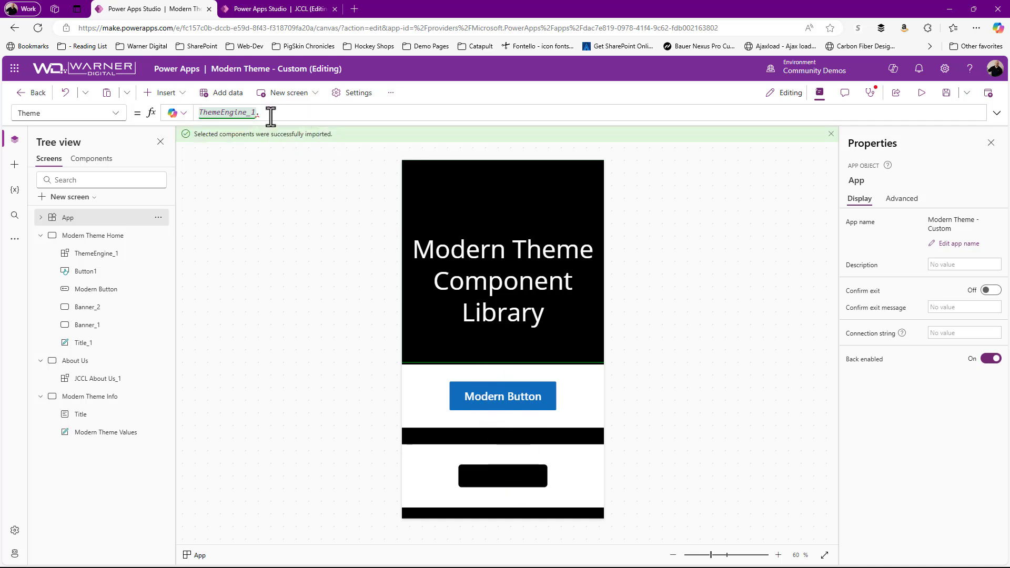
{"action": "type", "text": "."}
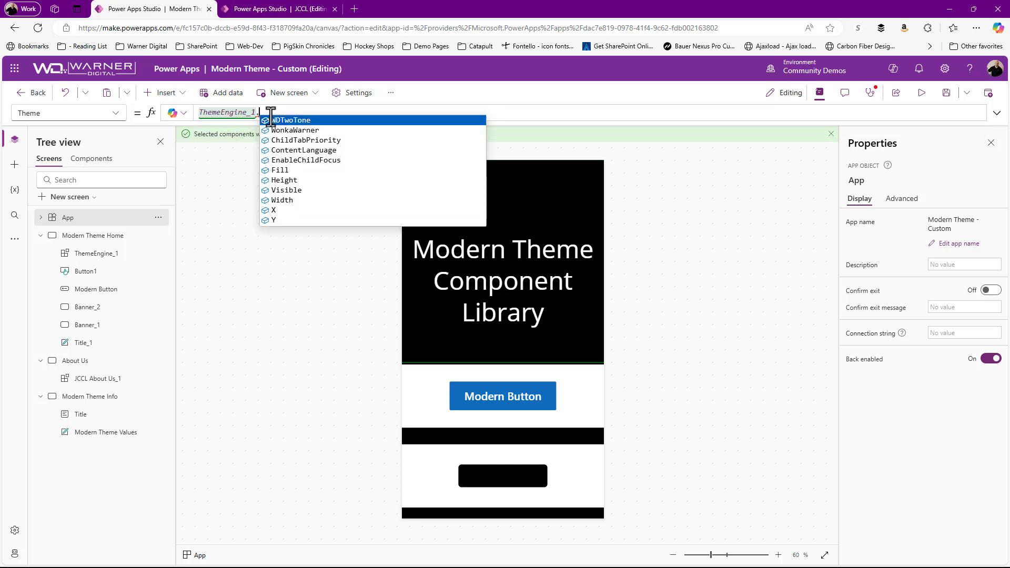
{"action": "left_click", "coordinate": [289, 121]}
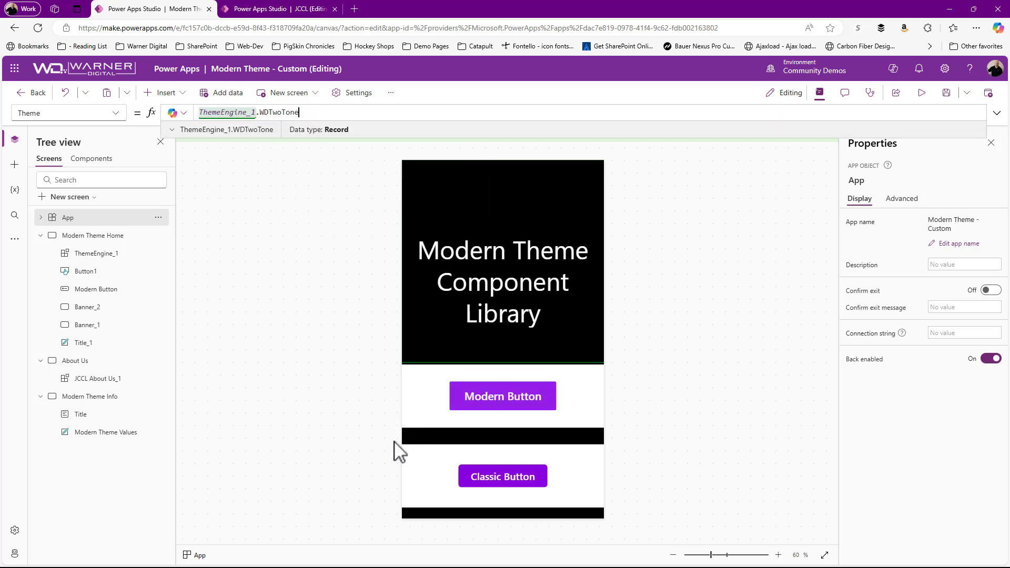
Step: Preview the app with the WDTwoTone theme, then close the preview and dismiss the tip
{"action": "left_click", "coordinate": [921, 93]}
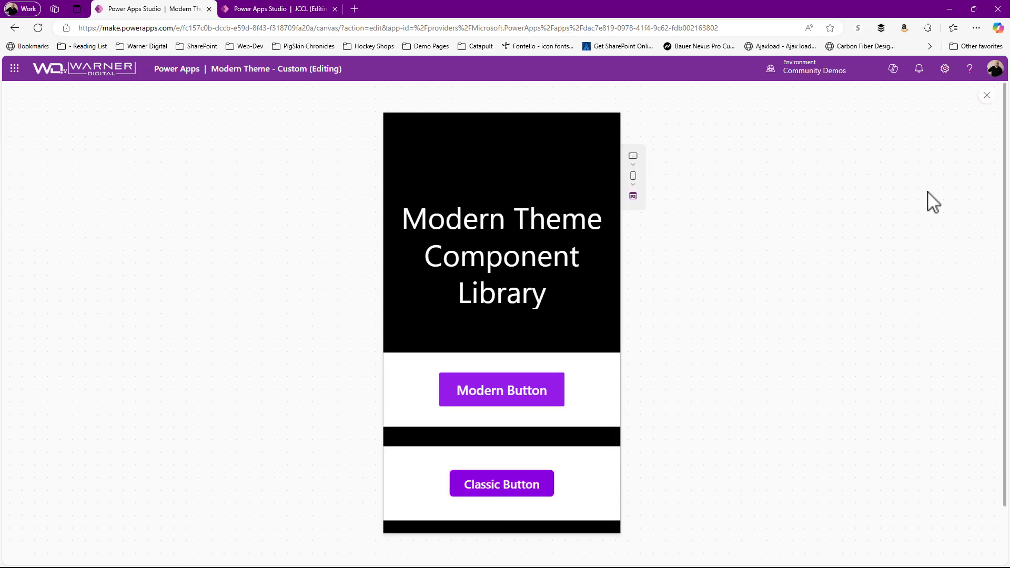
{"action": "left_click", "coordinate": [988, 95]}
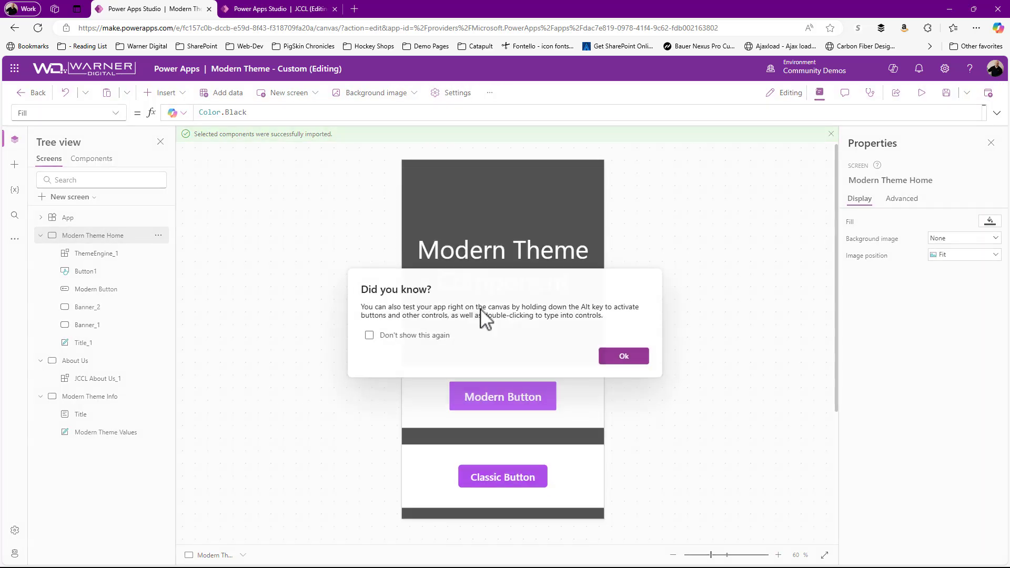
{"action": "left_click", "coordinate": [624, 356]}
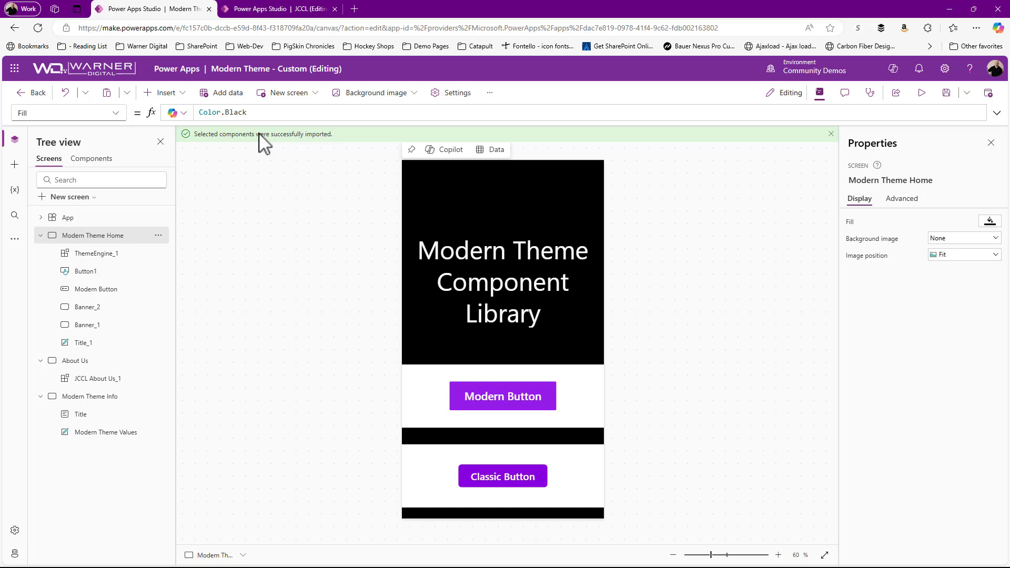
Step: Change the App's Theme formula to ThemeEngine_1.WonkaWarner and preview the app with that theme
{"action": "left_click", "coordinate": [66, 219]}
{"action": "left_click_drag", "start_coordinate": [260, 113], "coordinate": [331, 117]}
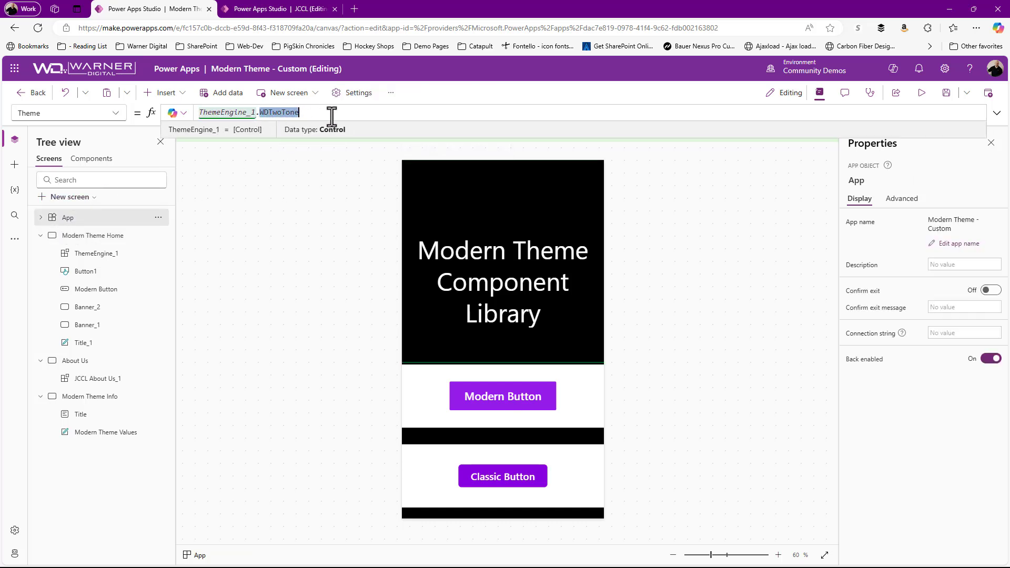
{"action": "key", "text": "BackSpace"}
{"action": "type", "text": "won"}
{"action": "left_click", "coordinate": [334, 120]}
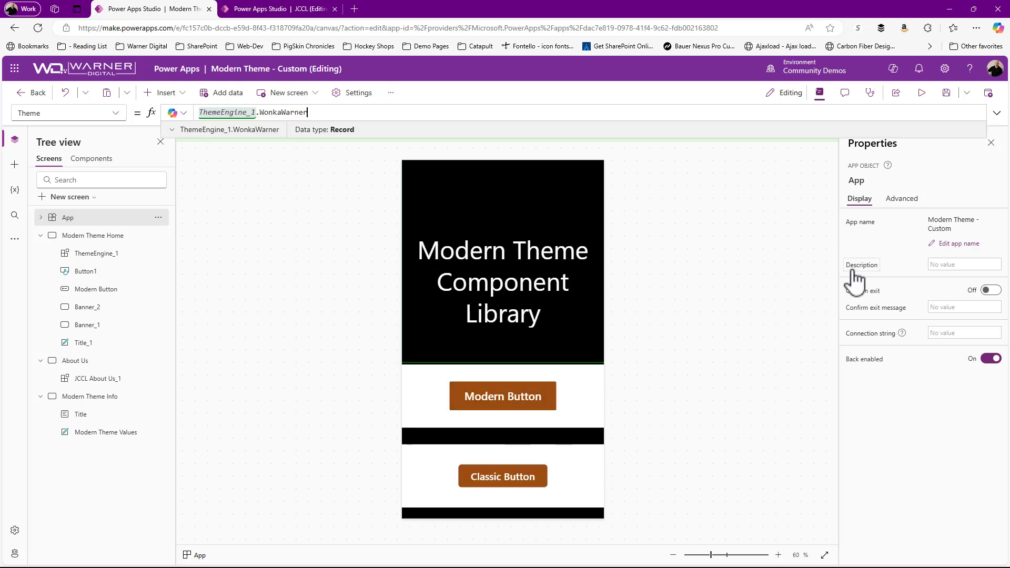
{"action": "left_click", "coordinate": [922, 93]}
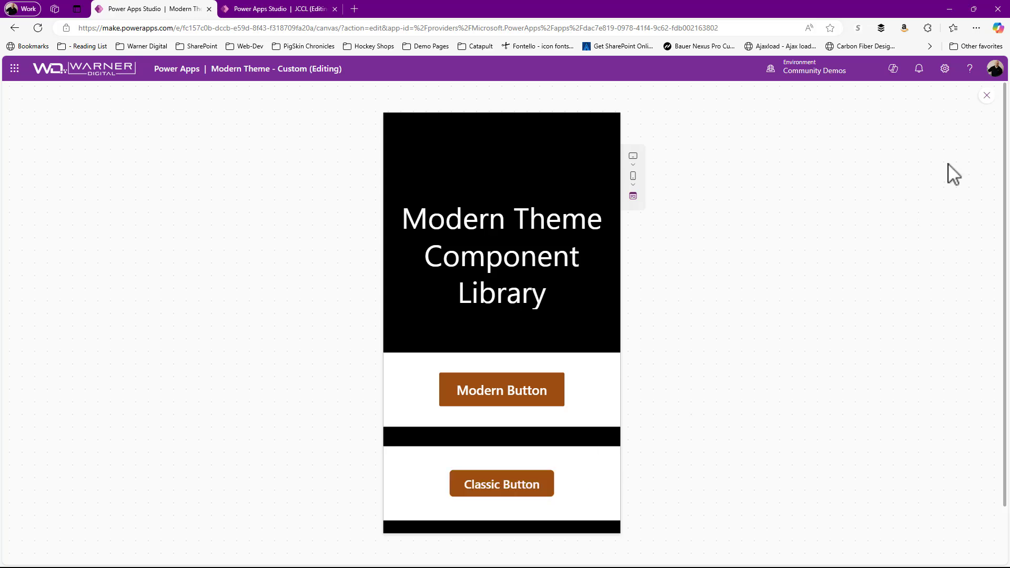
{"action": "left_click", "coordinate": [987, 95]}
Step: Return to the JCCL library and examine the full theme record in the ThemeEngine's WD Two Tone property
{"action": "left_click", "coordinate": [287, 9]}
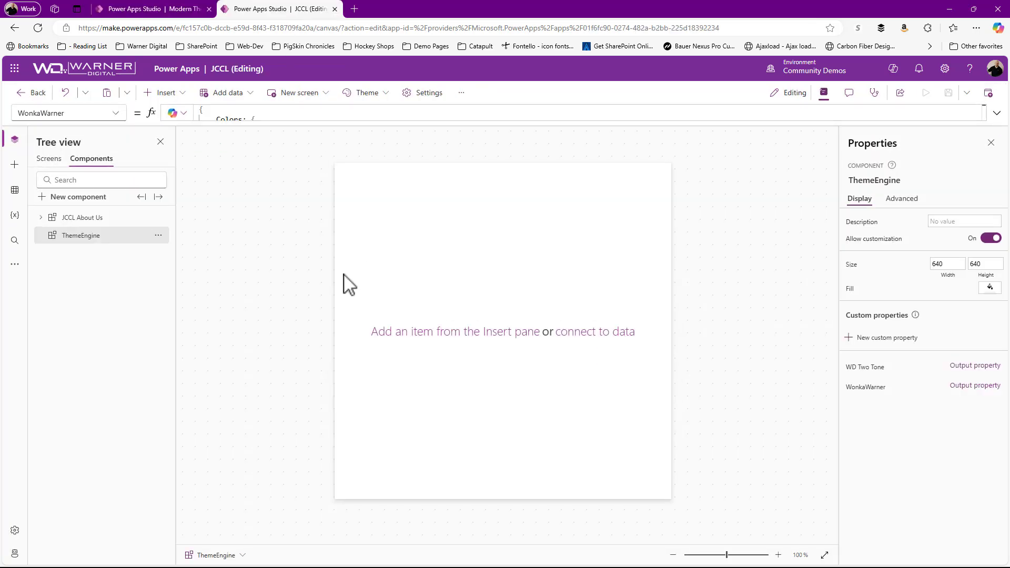
{"action": "left_click", "coordinate": [878, 370]}
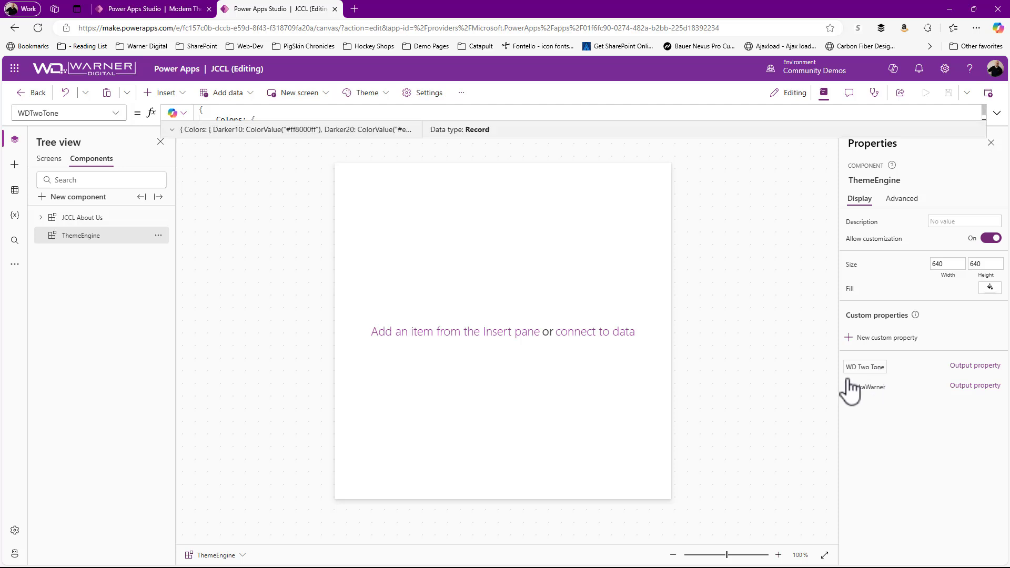
{"action": "left_click", "coordinate": [997, 114]}
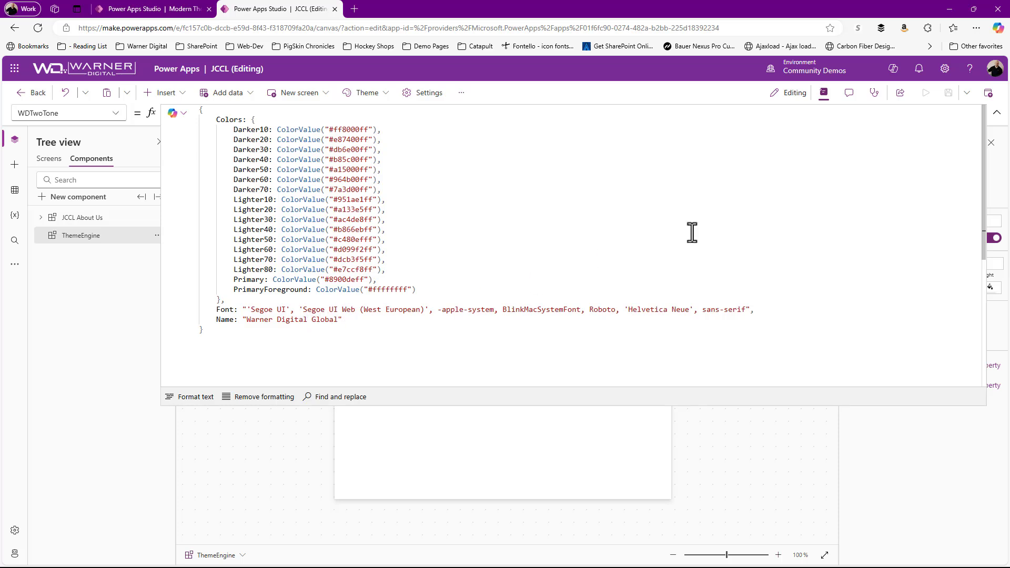
Step: Collapse the WD Two Tone theme record in the JCCL library and return to the Modern Theme app's Home screen
{"action": "left_click", "coordinate": [997, 113]}
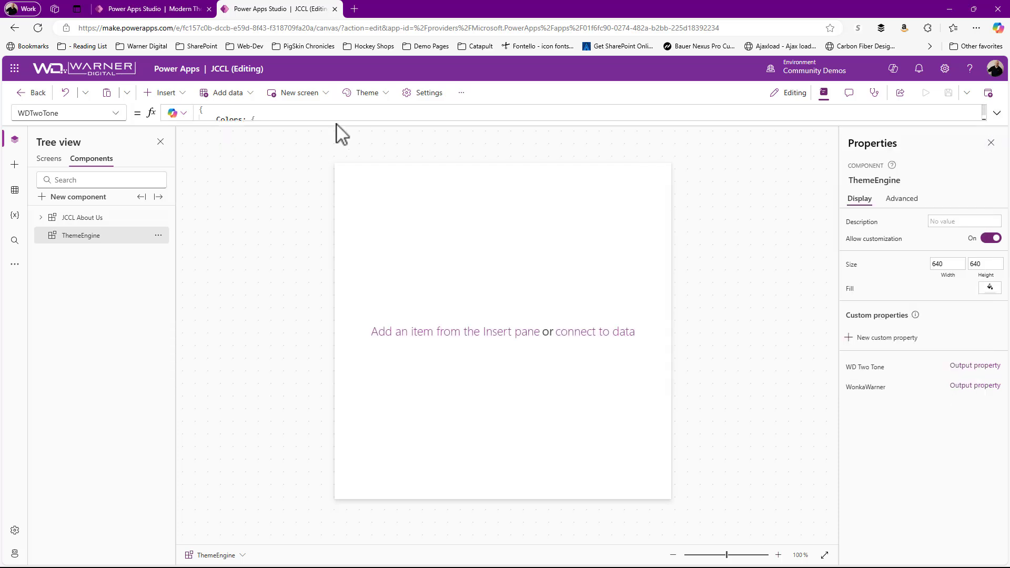
{"action": "left_click", "coordinate": [153, 9]}
{"action": "left_click", "coordinate": [672, 354]}
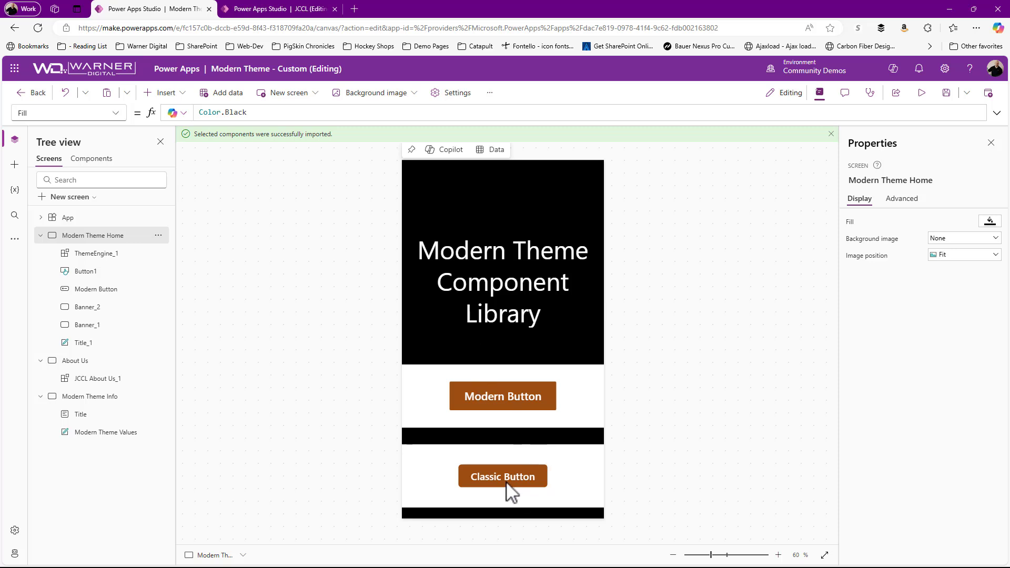
Step: Change the App's Theme formula to ThemeEngine_1.WDTwoTone and select the Modern Theme Home screen with the formula editor collapsed
{"action": "left_click", "coordinate": [59, 217]}
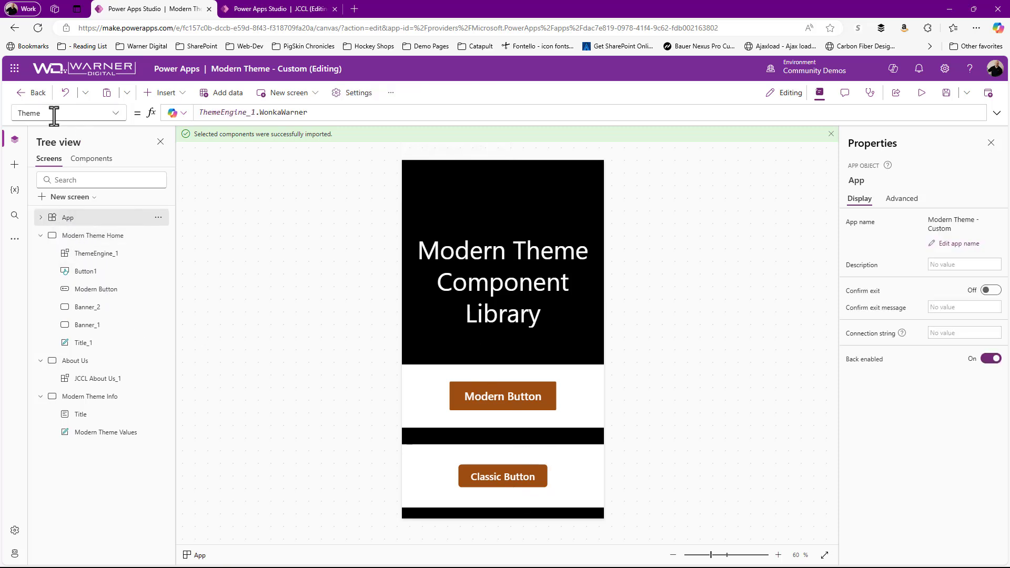
{"action": "double_click", "coordinate": [276, 112]}
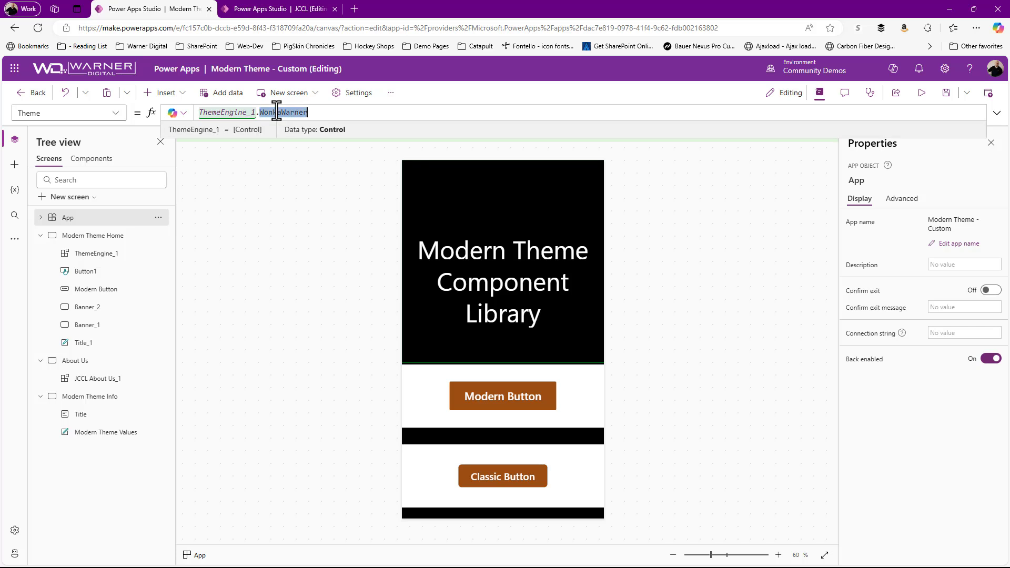
{"action": "type", "text": "W"}
{"action": "key", "text": "Tab"}
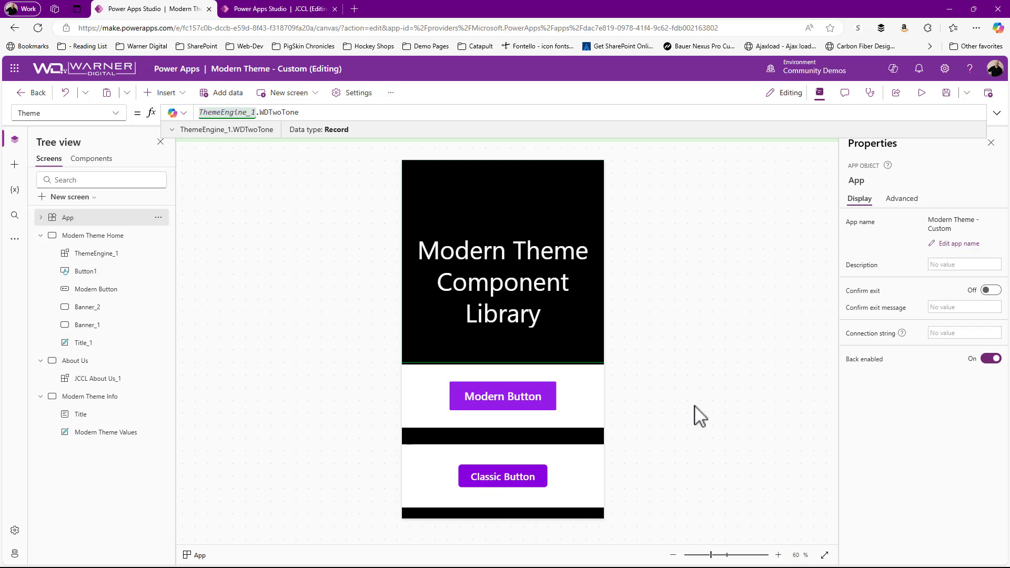
{"action": "left_click", "coordinate": [997, 112]}
{"action": "left_click", "coordinate": [769, 273]}
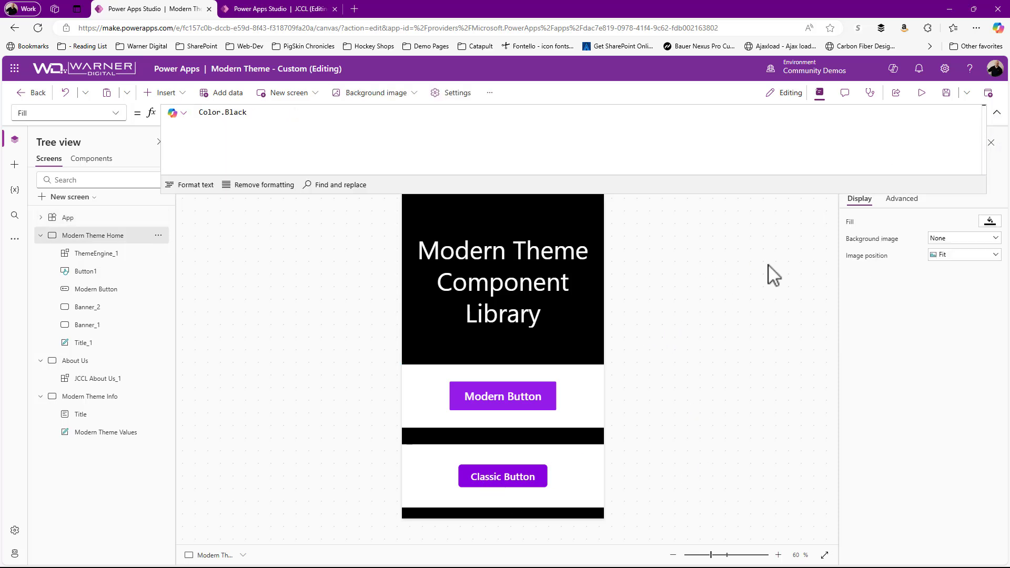
{"action": "left_click", "coordinate": [997, 112]}
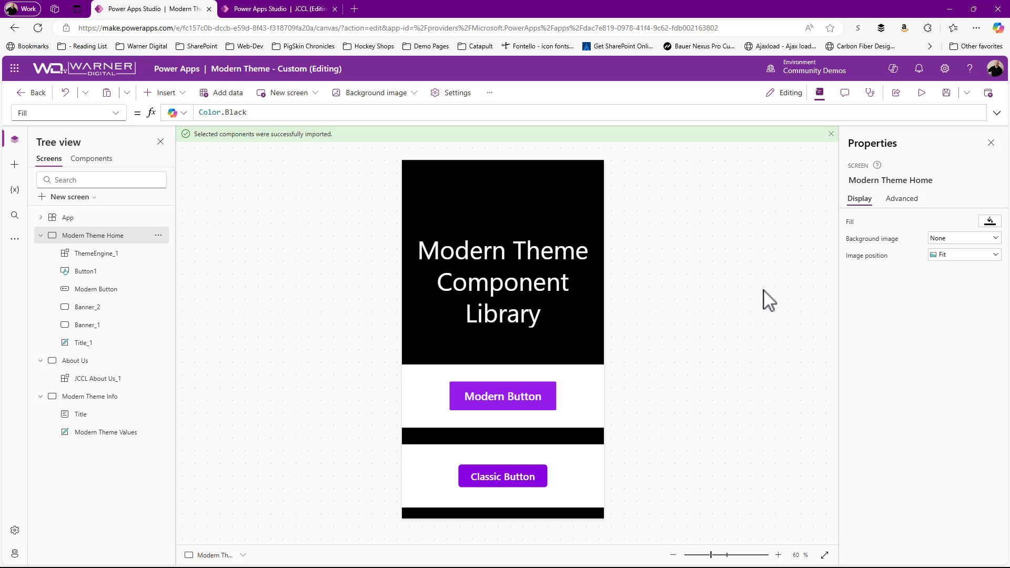